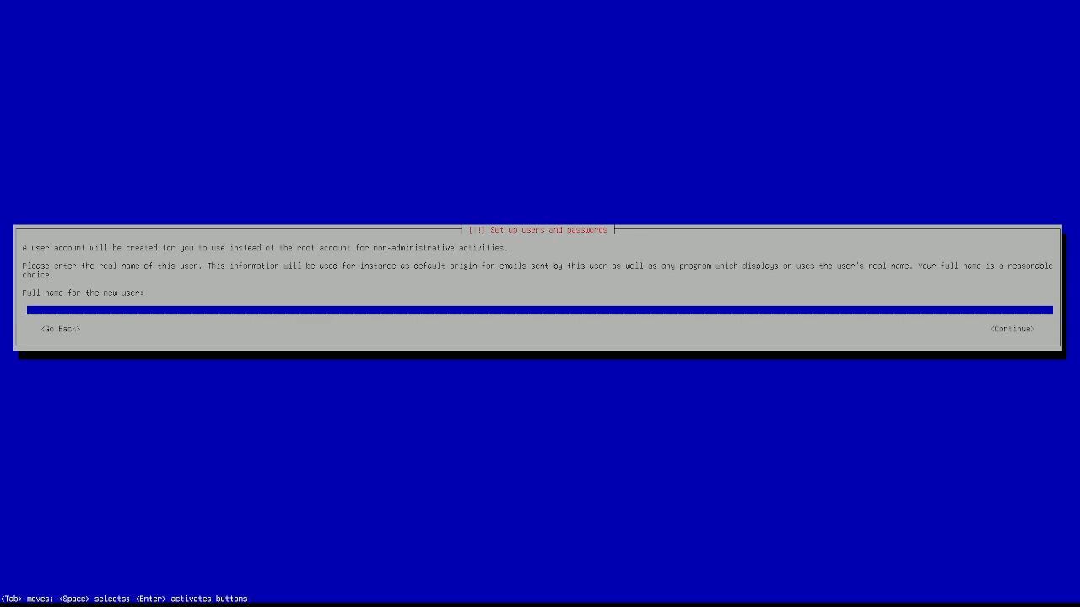
Step: Enter the user's full name and accept the suggested username
type("bob")
key("Return")
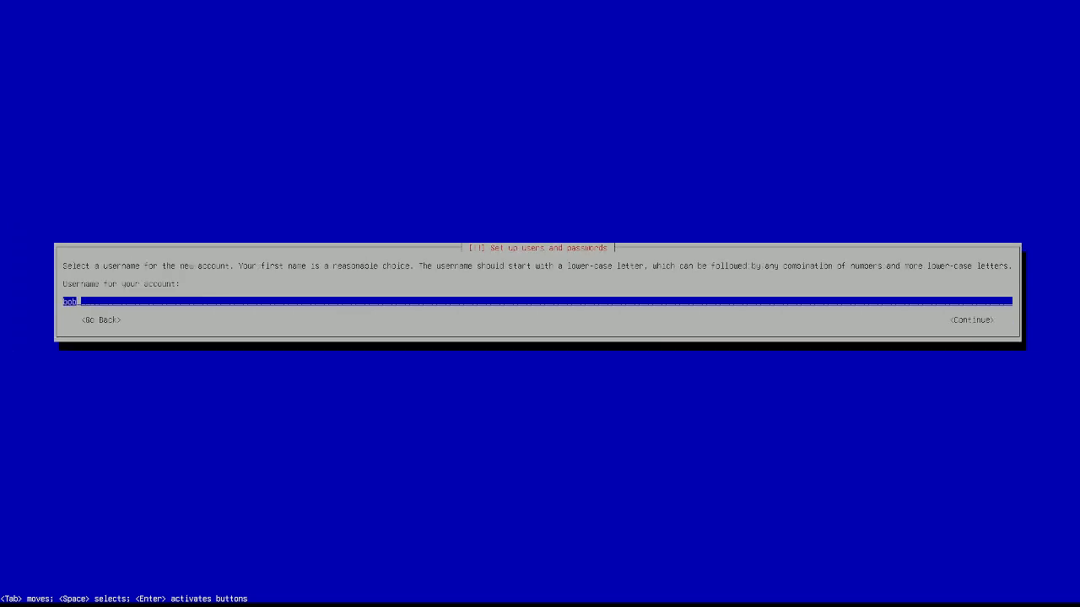
key("Return")
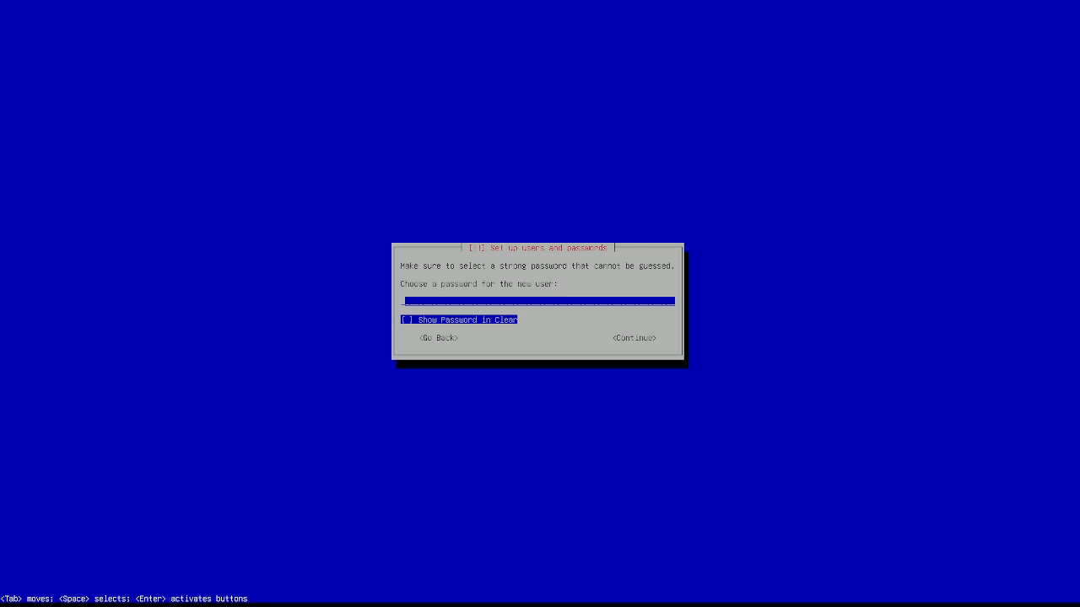
Step: Set the account password and re-enter it to confirm
key("Return")
key("Return")
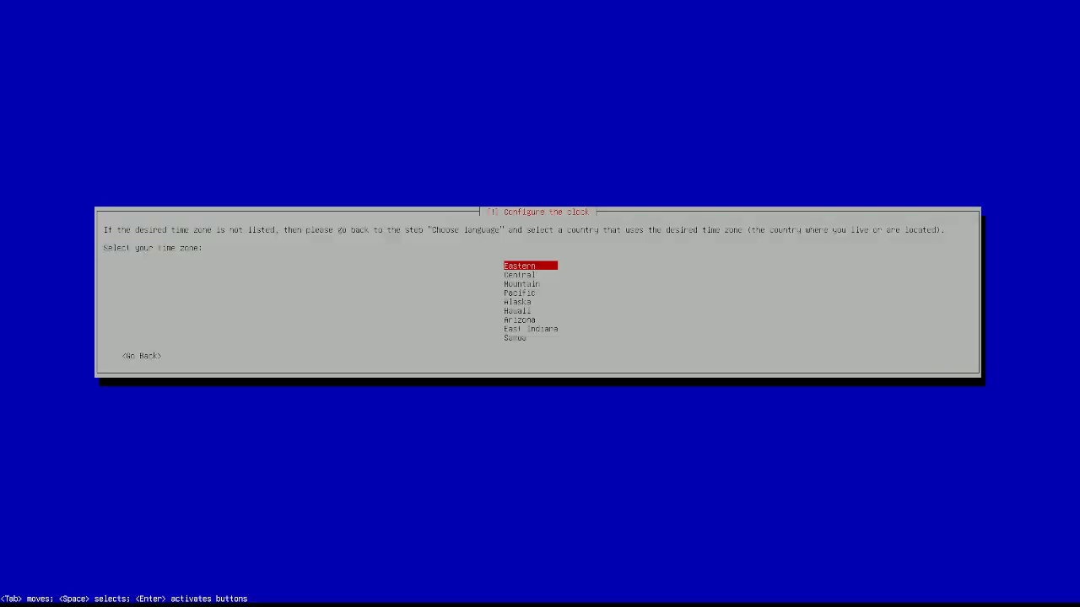
Step: Select Pacific as the time zone
key("Down")
key("Down")
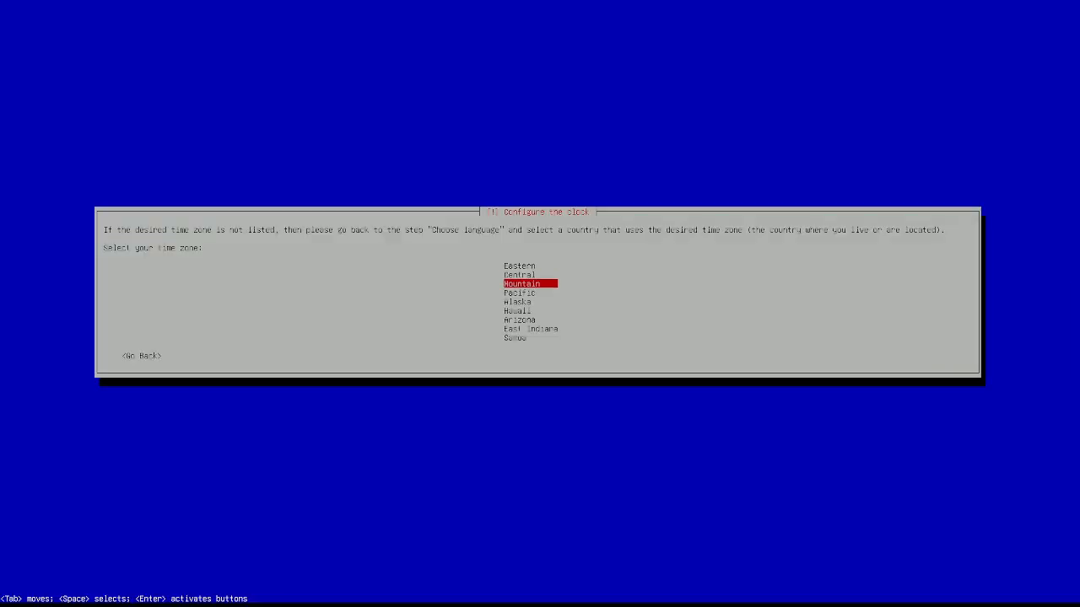
key("Down")
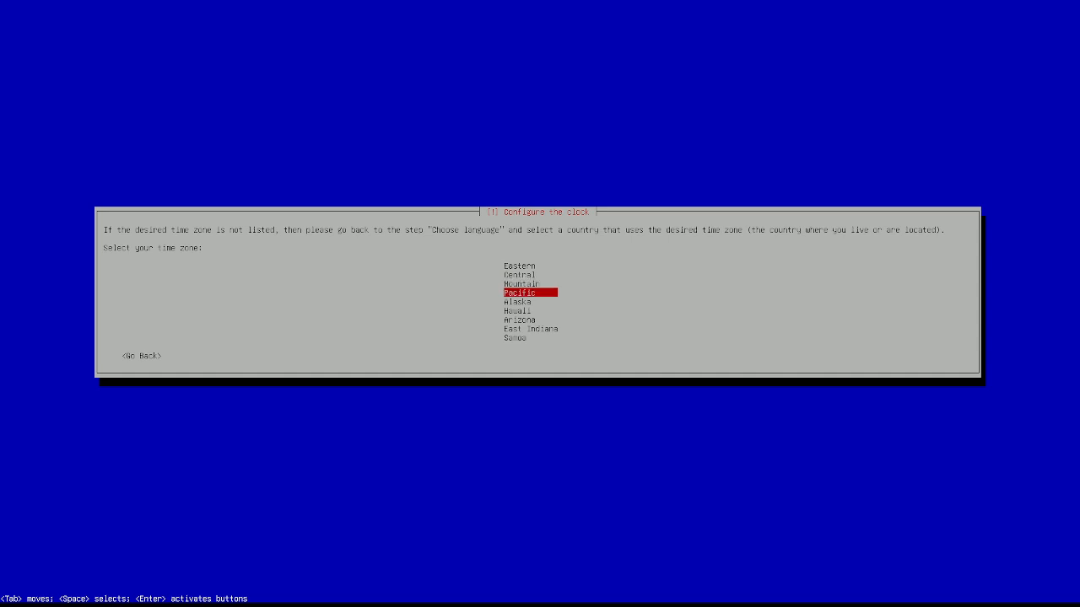
key("Return")
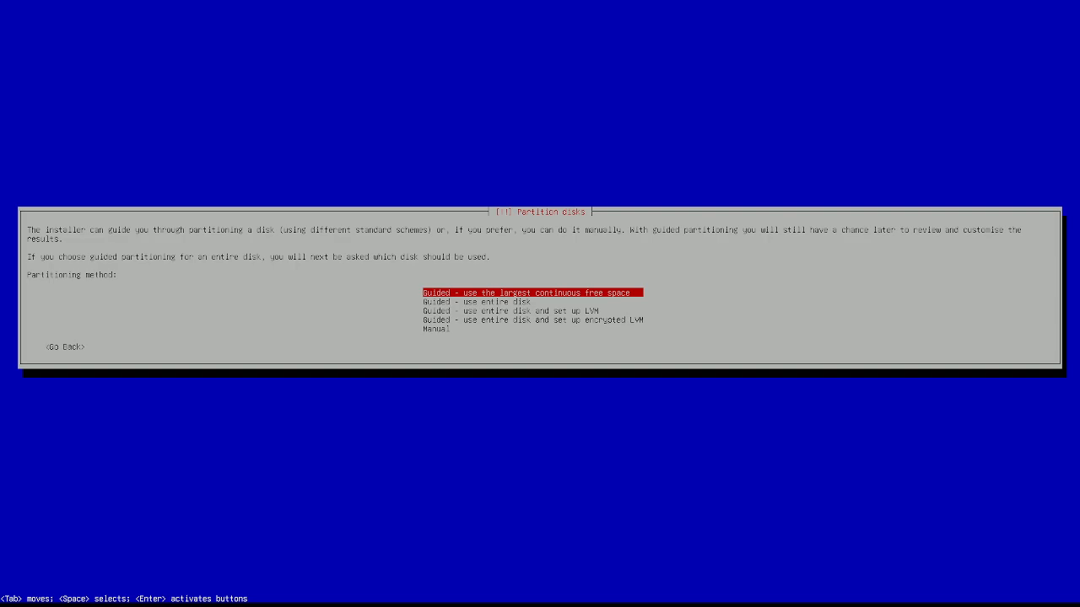
Step: Choose the Manual partitioning method over the guided options
key("Down")
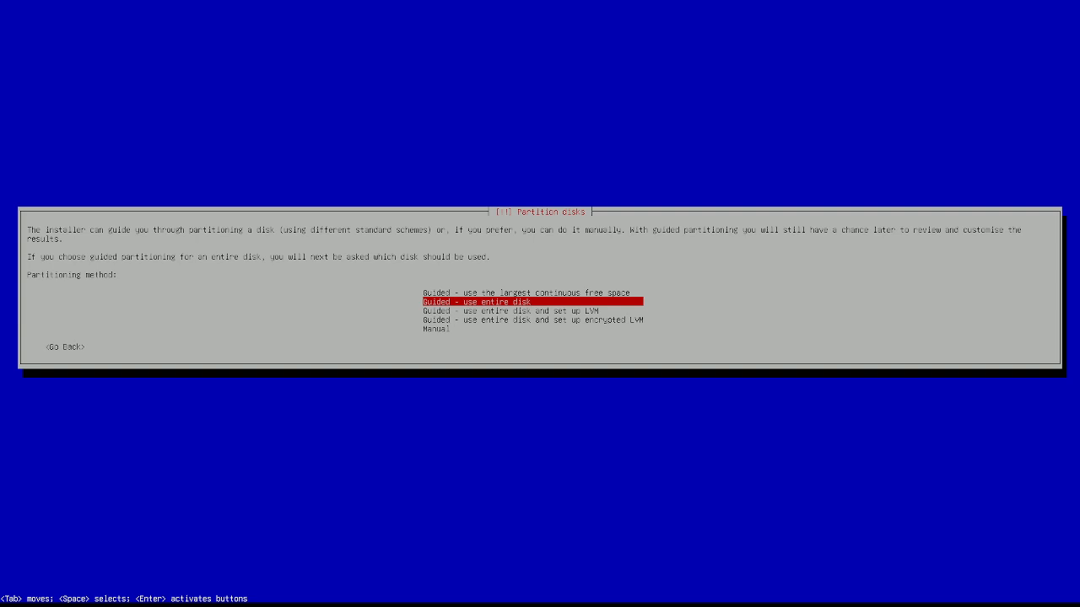
key("Down")
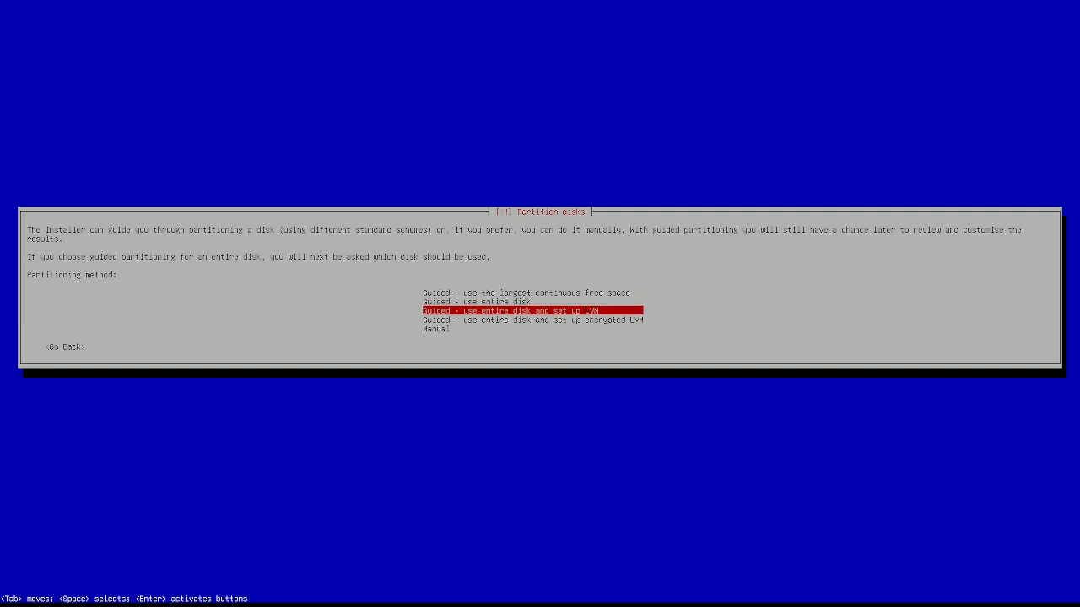
key("Down")
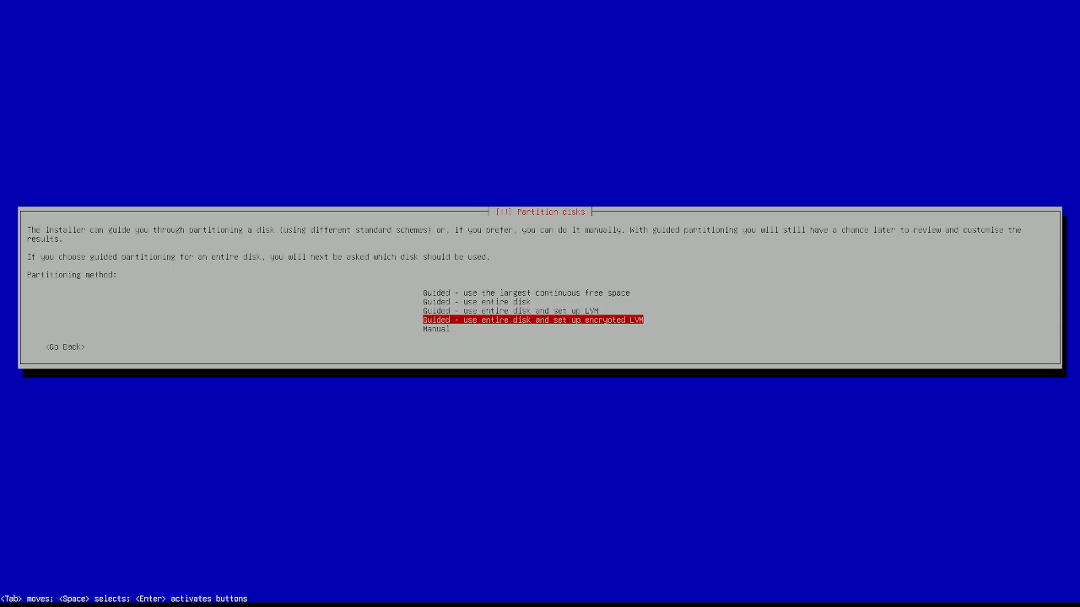
key("Down")
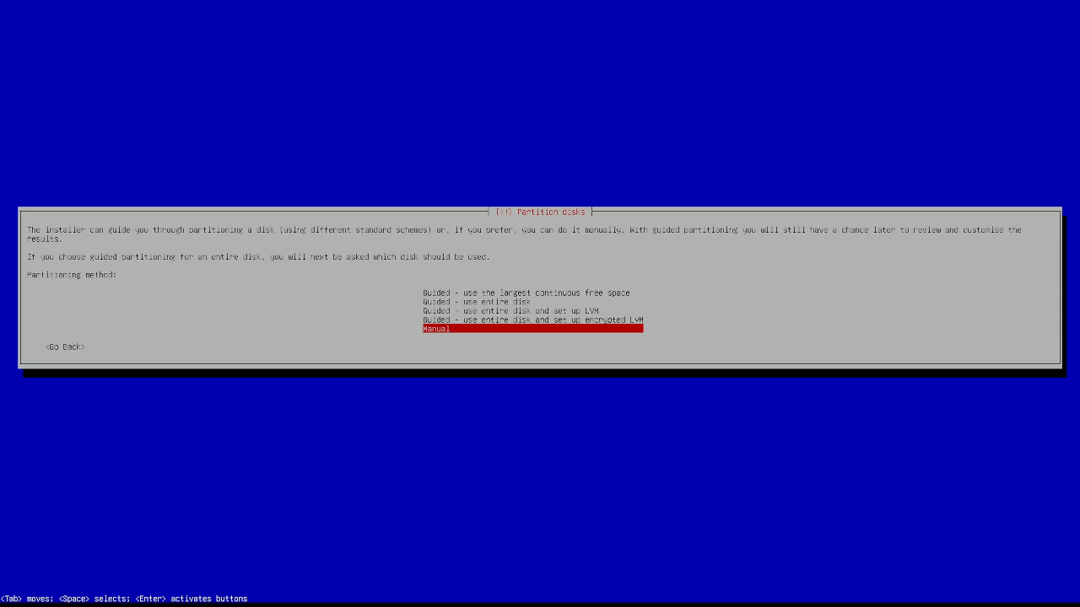
key("Up")
key("Up")
key("Up")
key("Up")
key("Down")
key("Down")
key("Down")
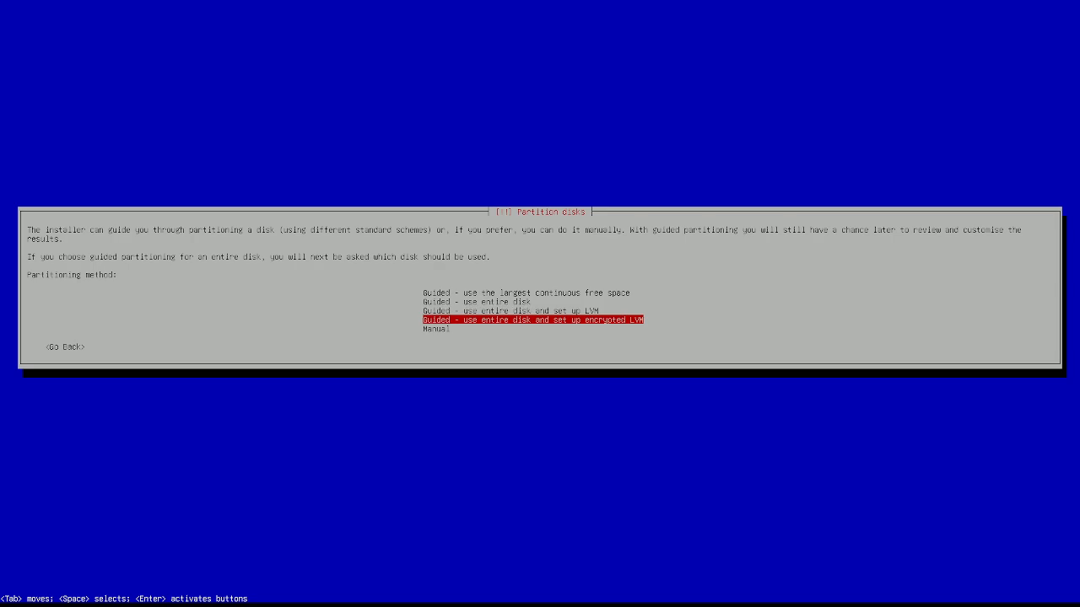
key("Down")
key("Return")
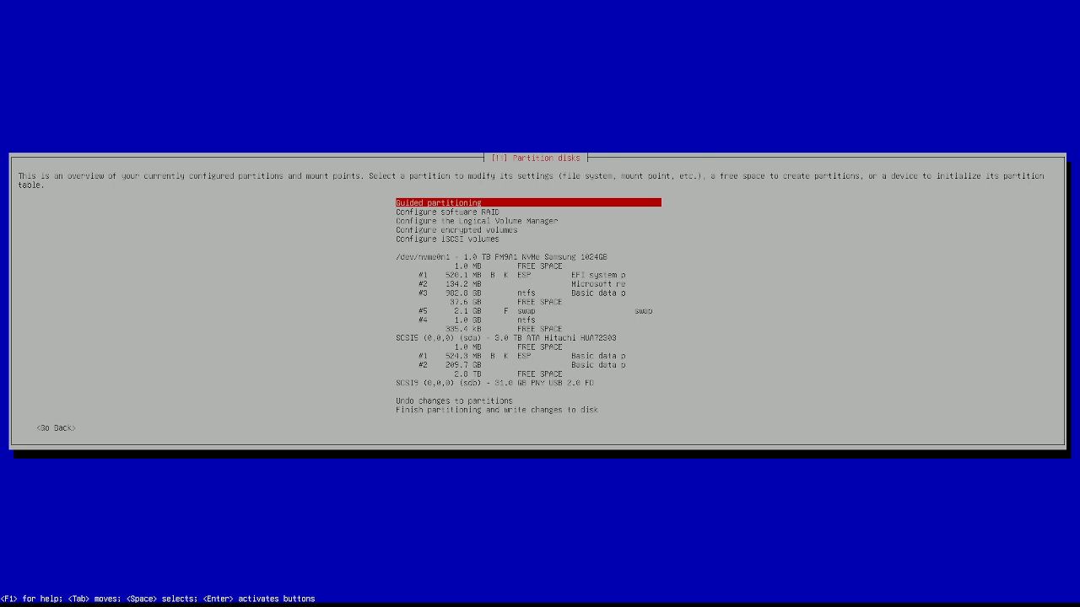
Step: Review the NVMe disk's partitions, 37.6 GB free space and 2.1 GB swap
key("Down")
key("Down")
key("Down")
key("Down")
key("Down")
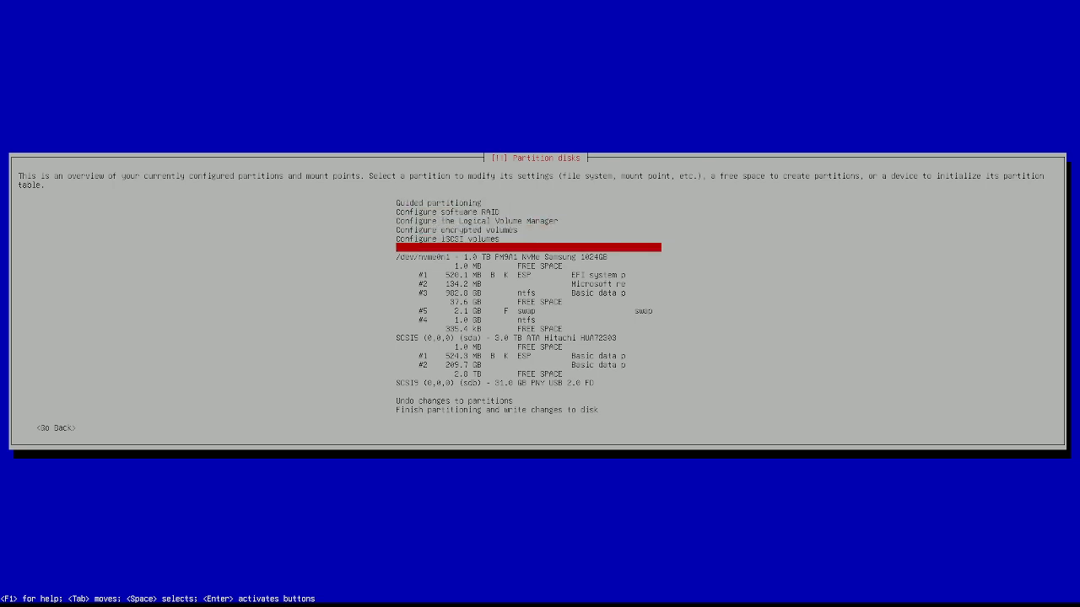
key("Down")
key("Down")
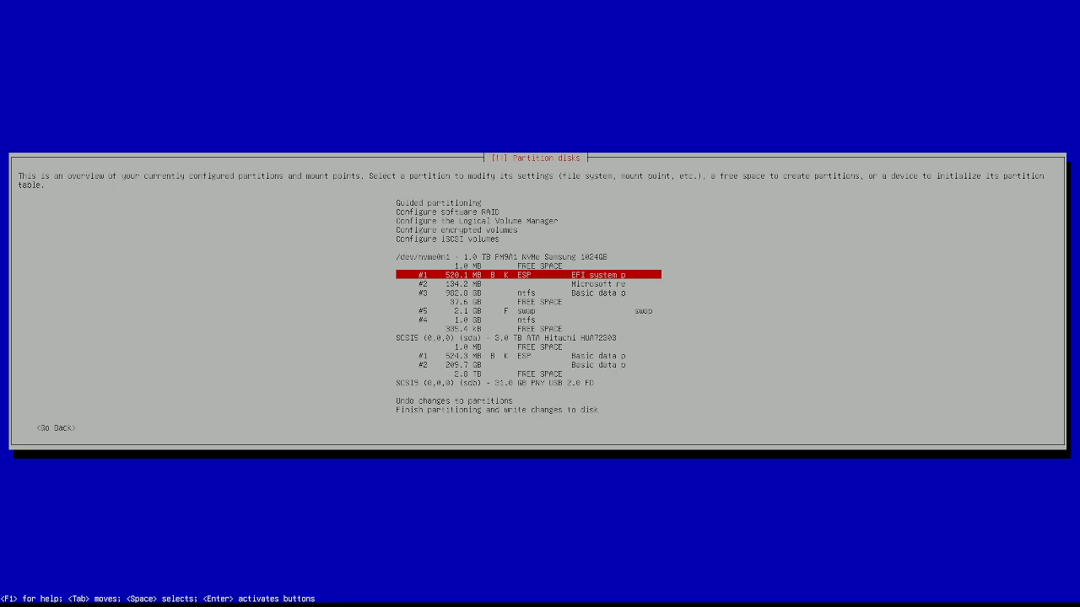
key("Down")
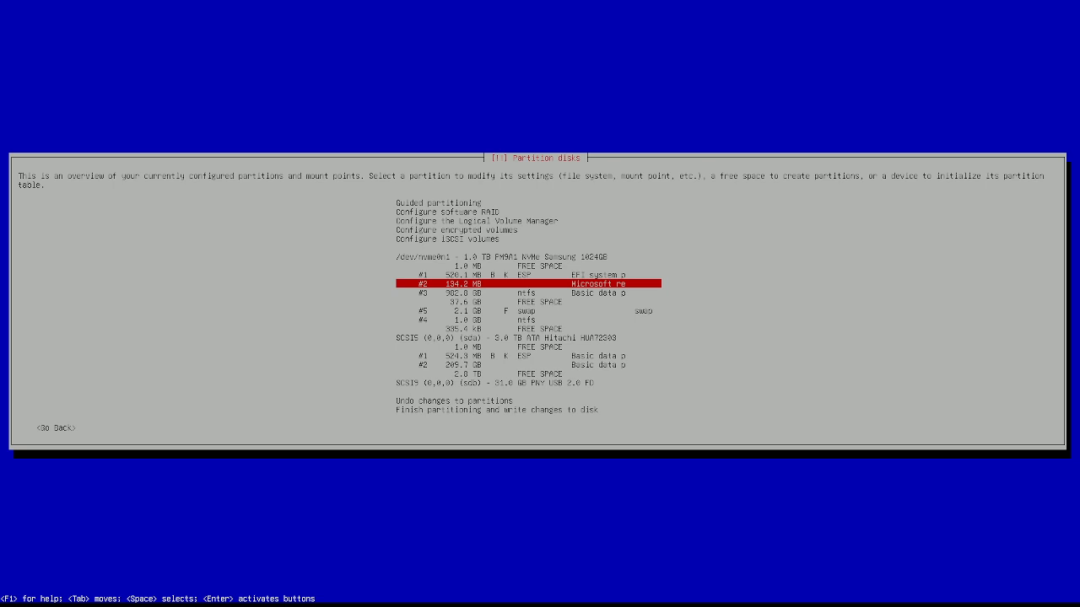
key("Down")
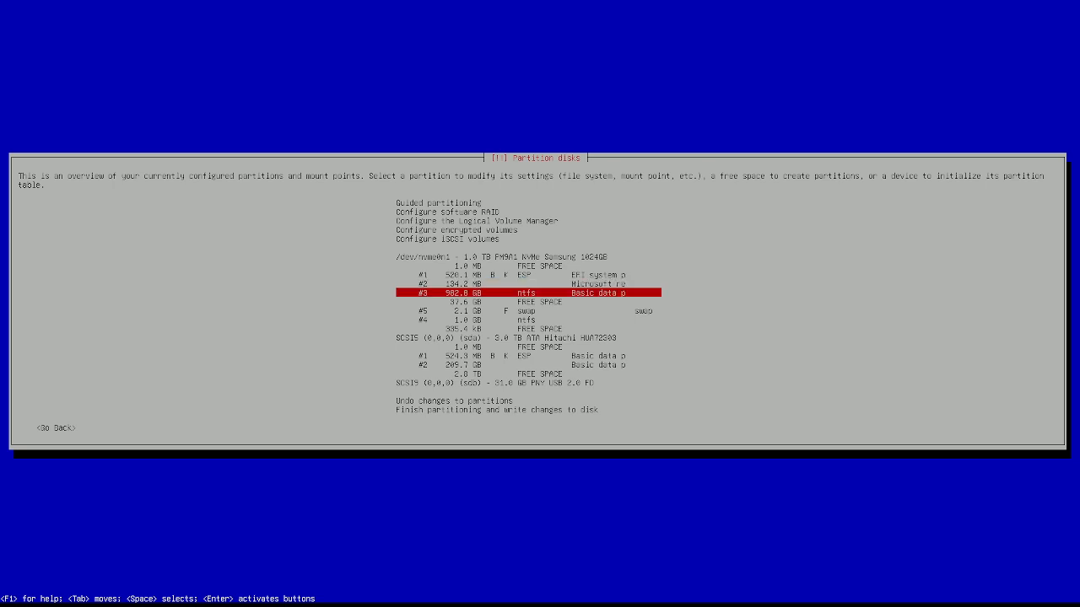
key("Down")
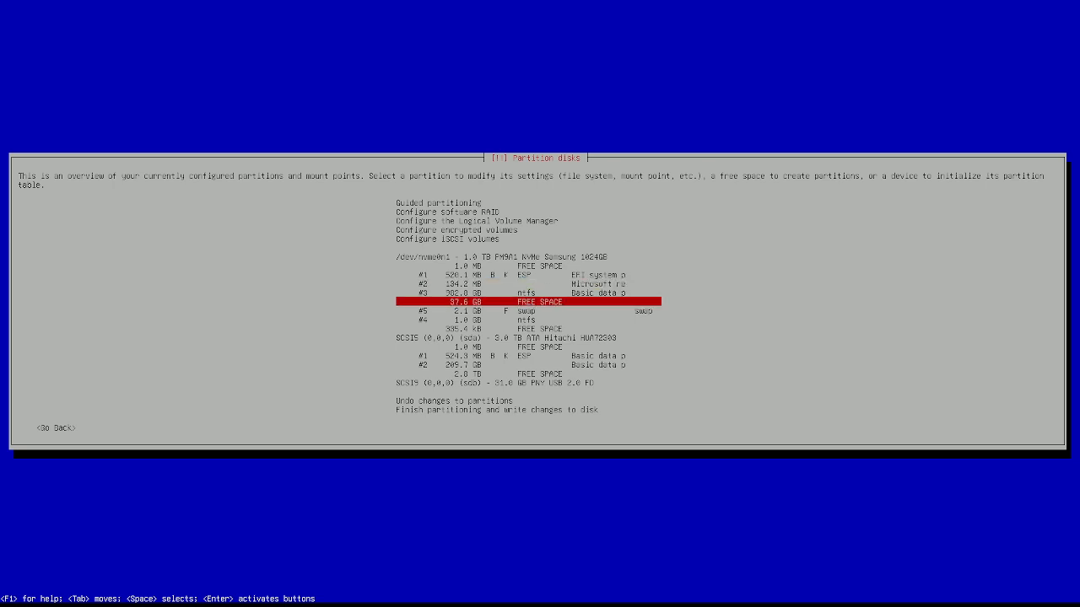
key("Down")
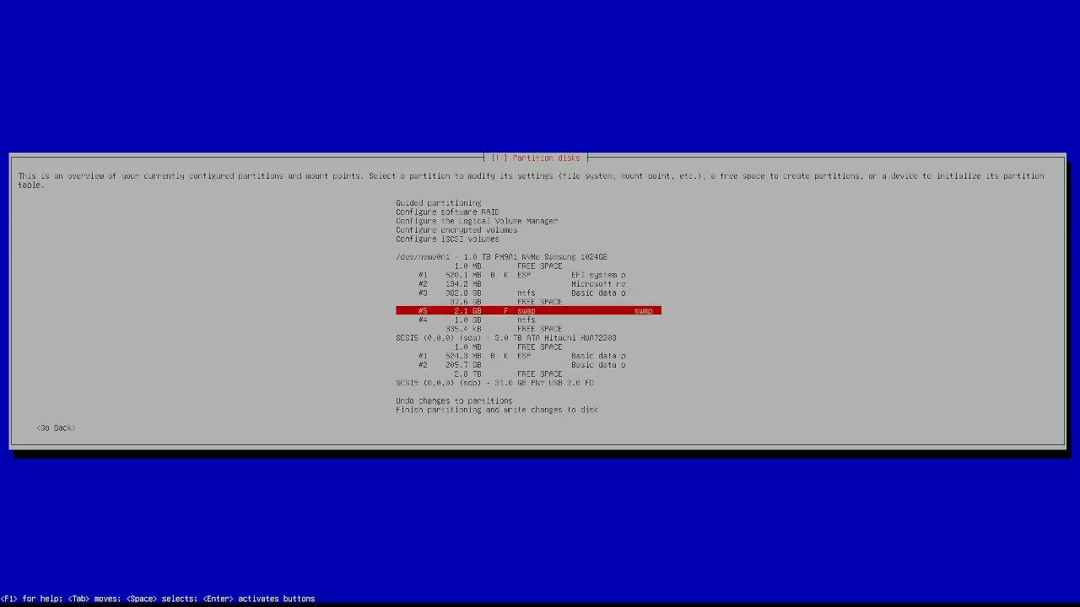
key("Down")
key("Down")
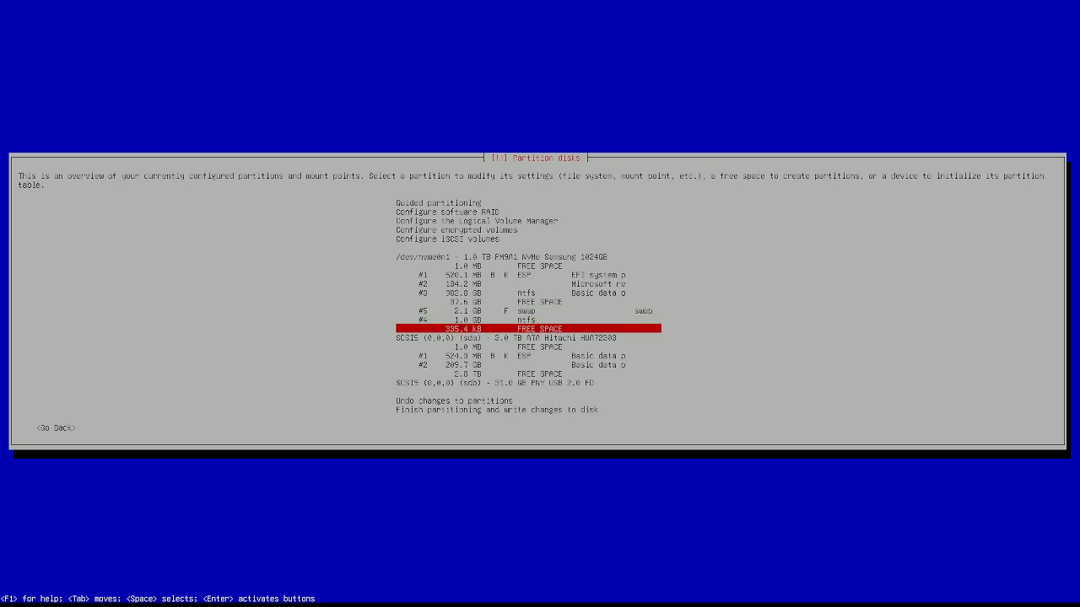
key("Up")
key("Up")
key("Up")
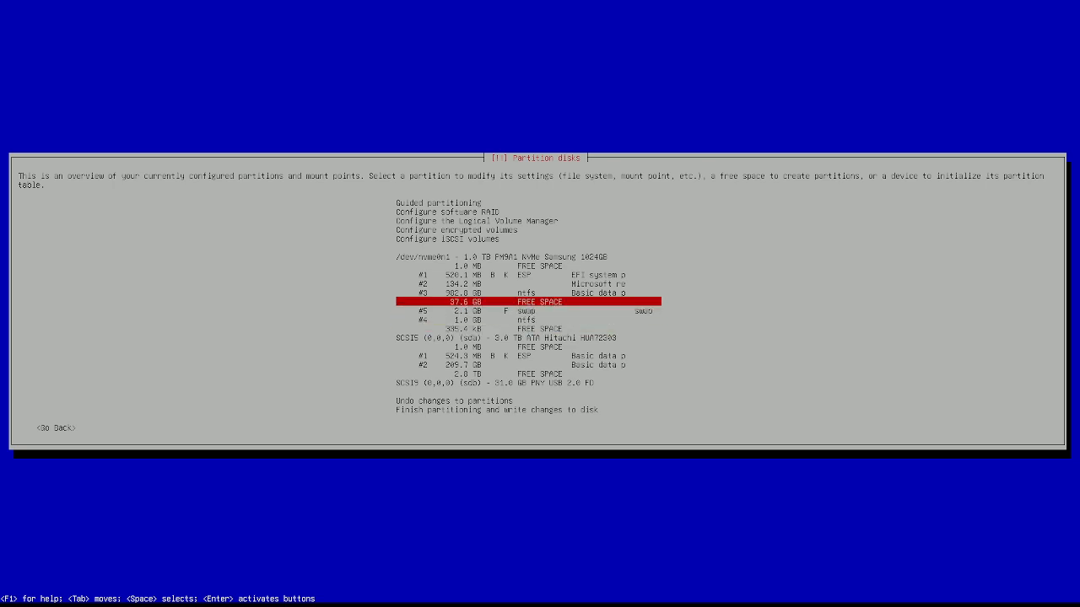
key("Down")
key("Down")
key("Down")
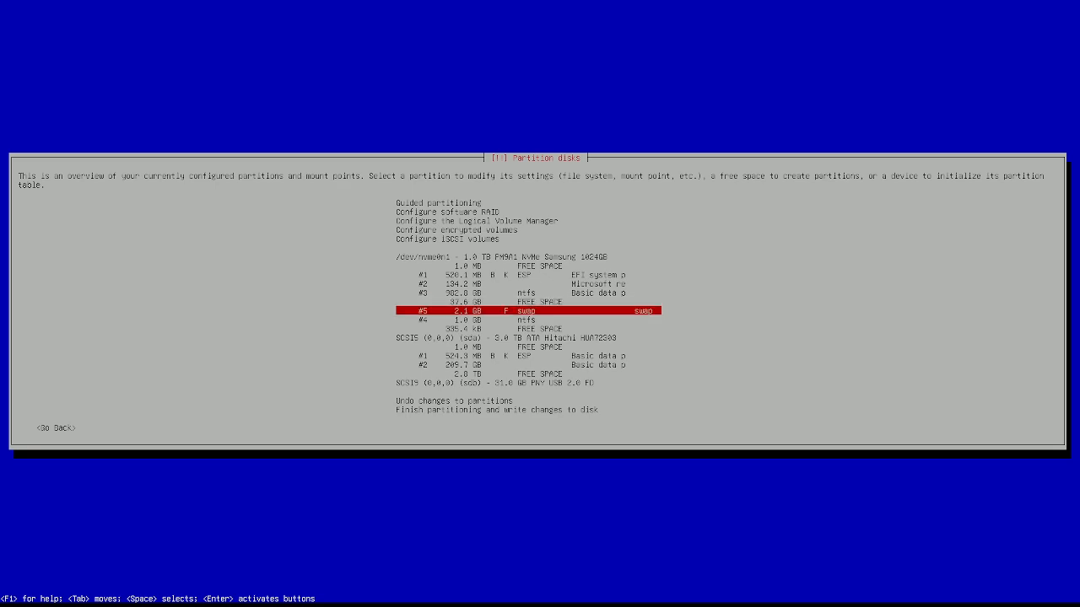
Step: Open the settings of sda's 524.3 MB ESP partition #1
key("Down")
key("Down")
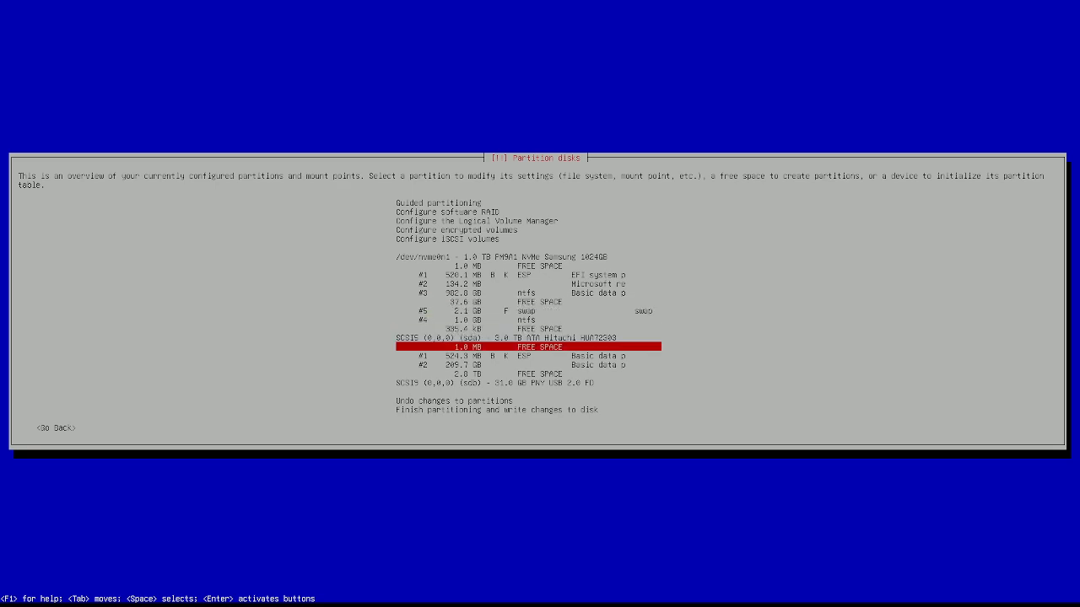
key("Up")
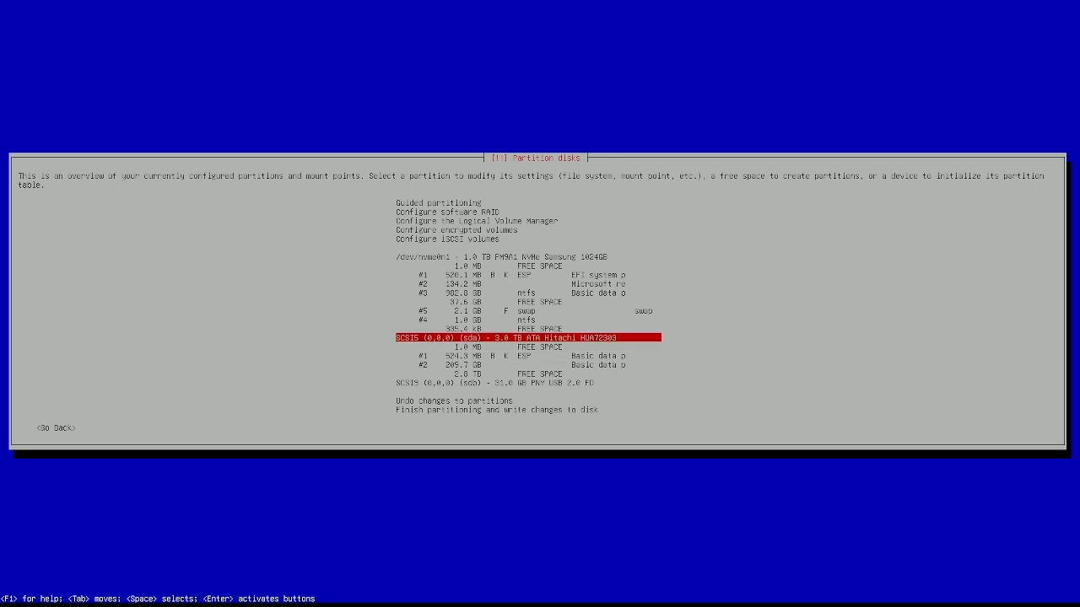
key("Down")
key("Down")
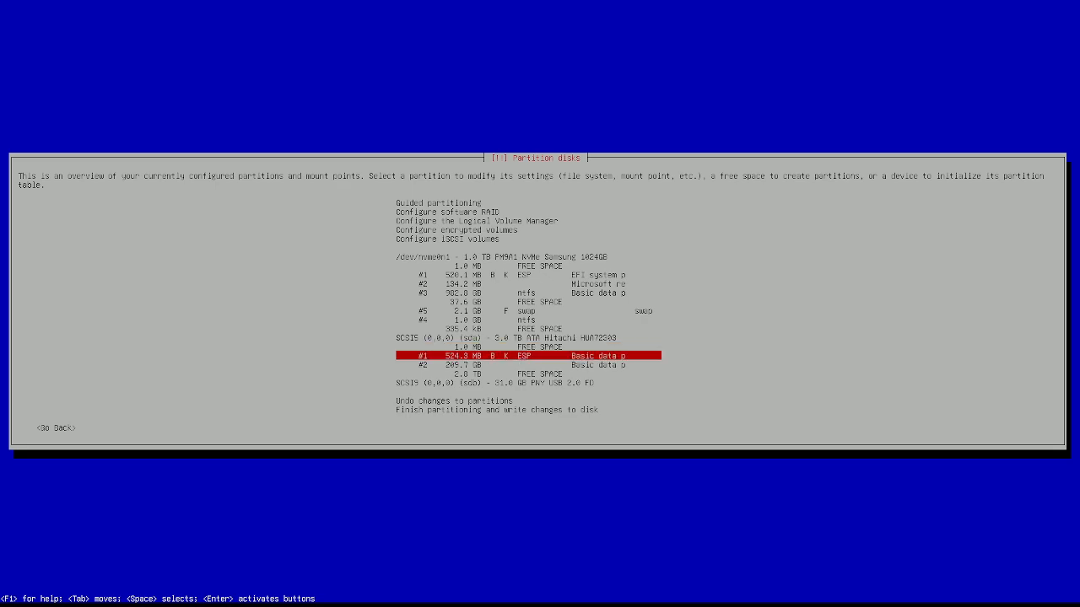
key("Down")
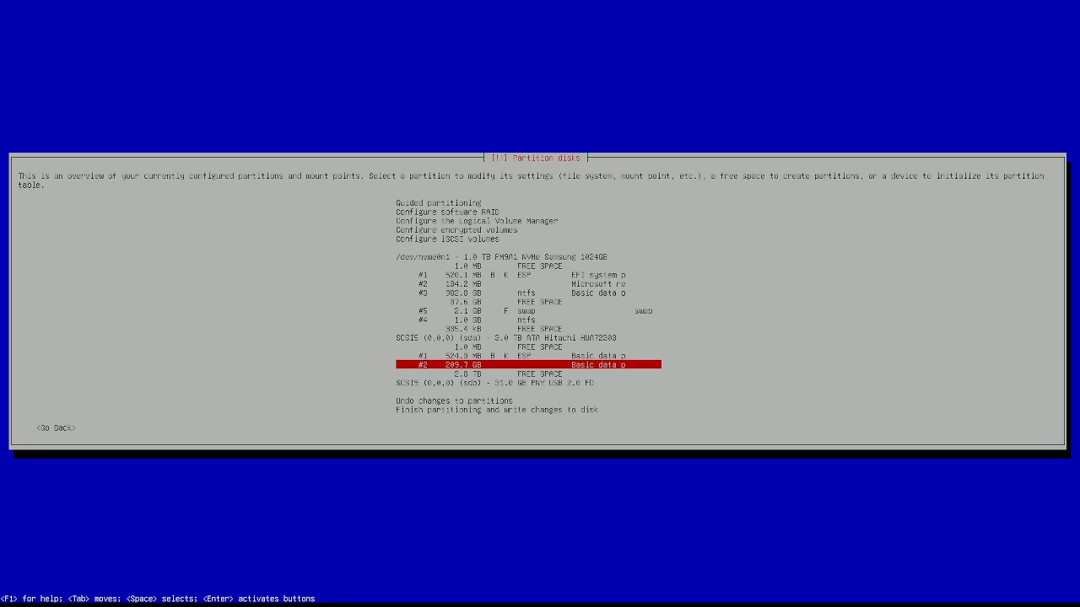
key("Up")
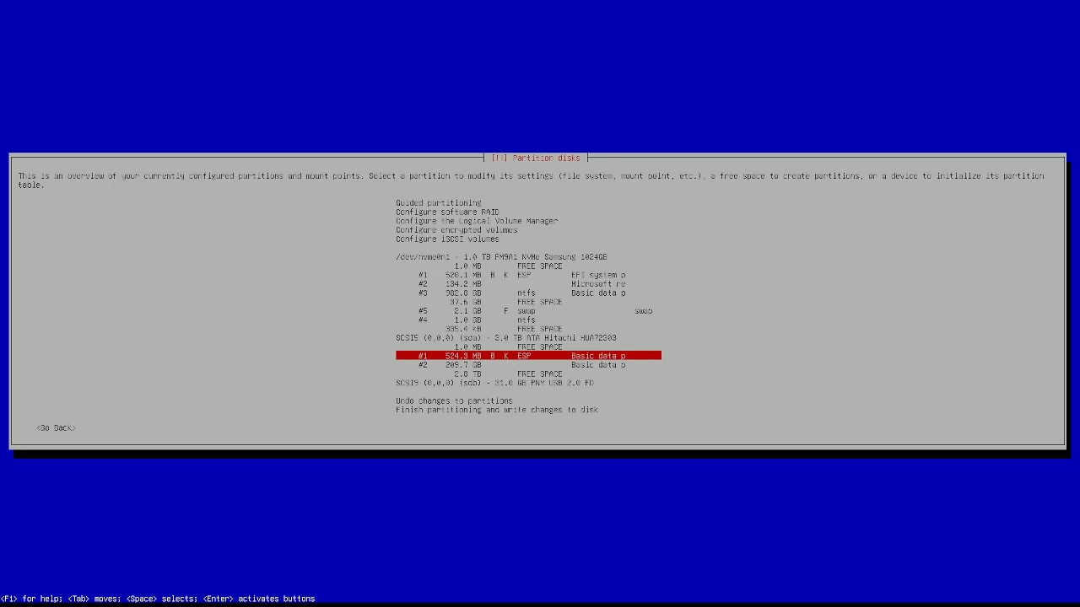
key("Return")
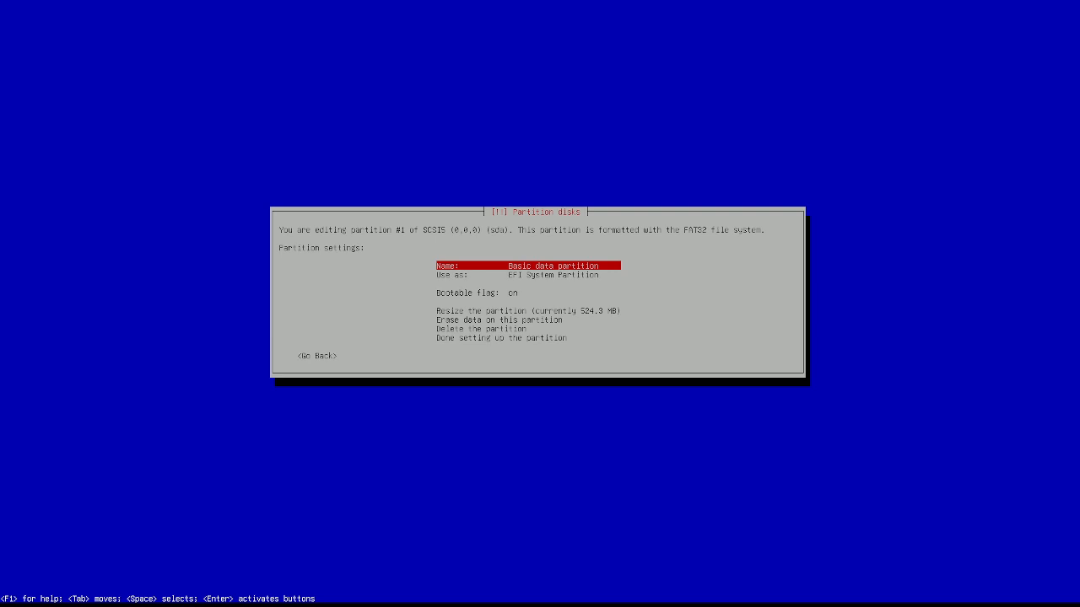
Step: Keep sda partition #1 as the bootable EFI System Partition and finish its setup
key("Down")
key("Down")
key("Down")
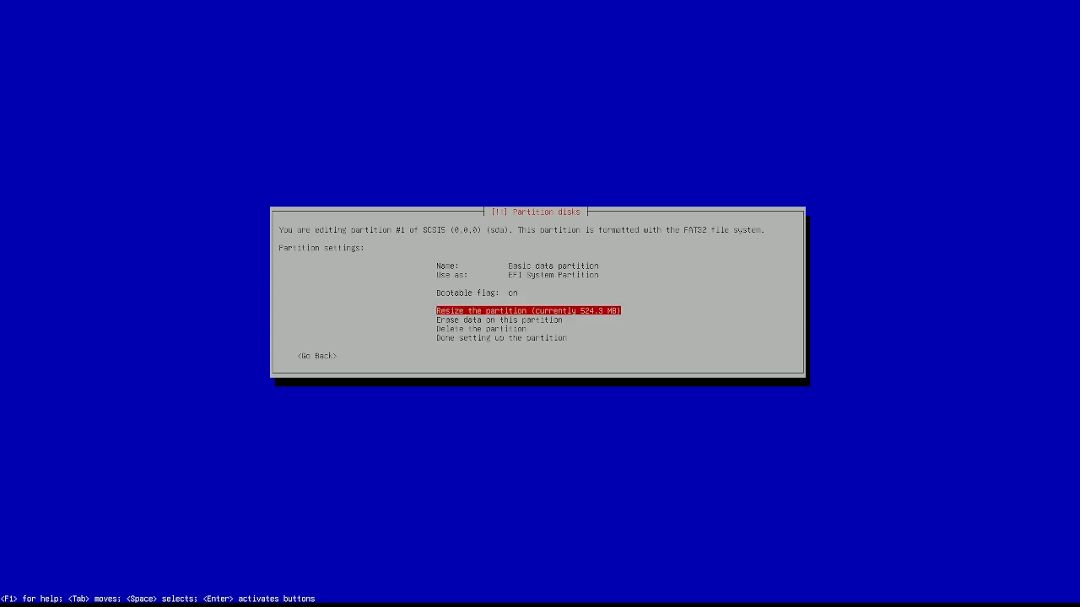
key("Up")
key("Up")
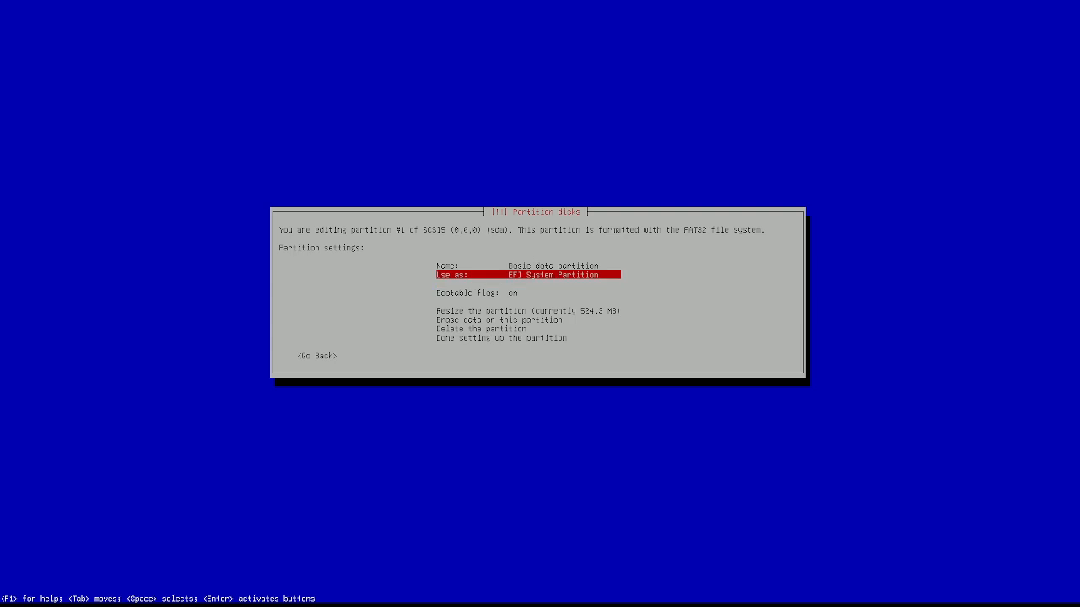
key("Down")
key("Up")
key("Up")
key("Down")
key("Down")
key("Up")
key("Down")
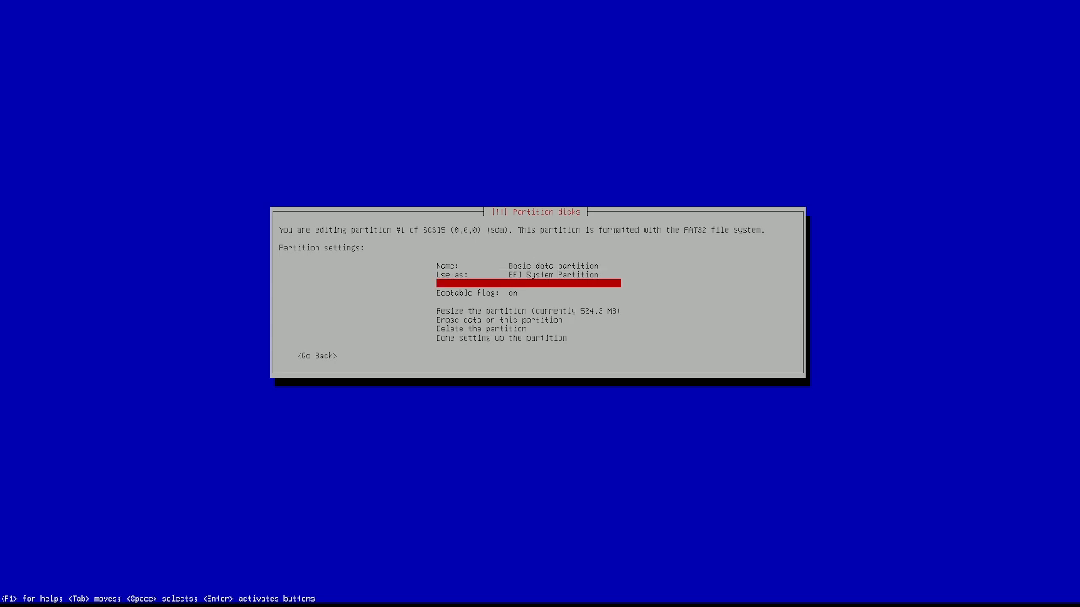
key("Down")
key("Down")
key("Down")
key("Down")
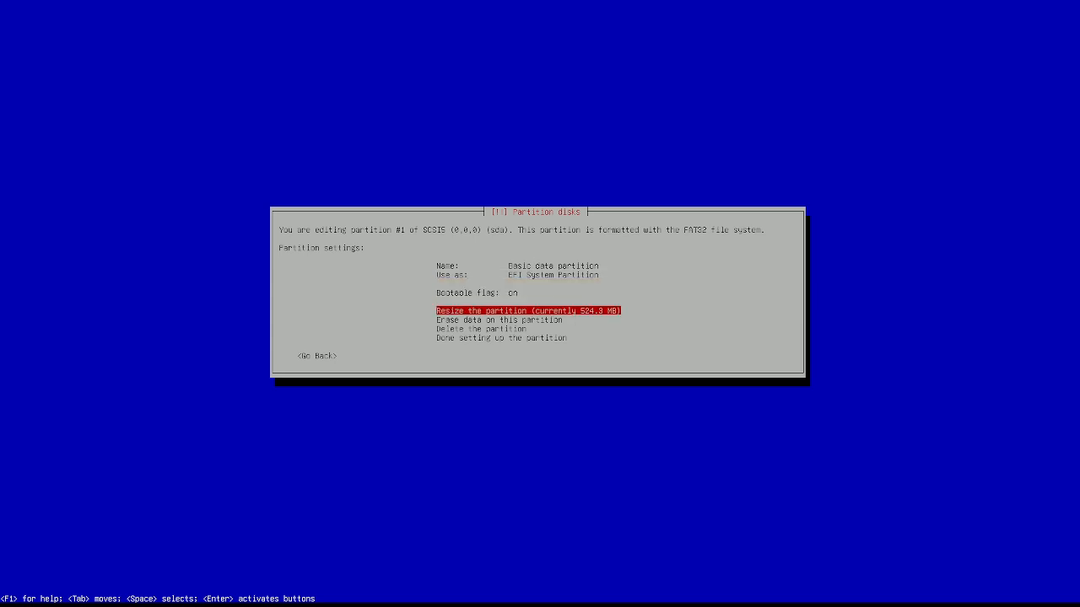
key("Down")
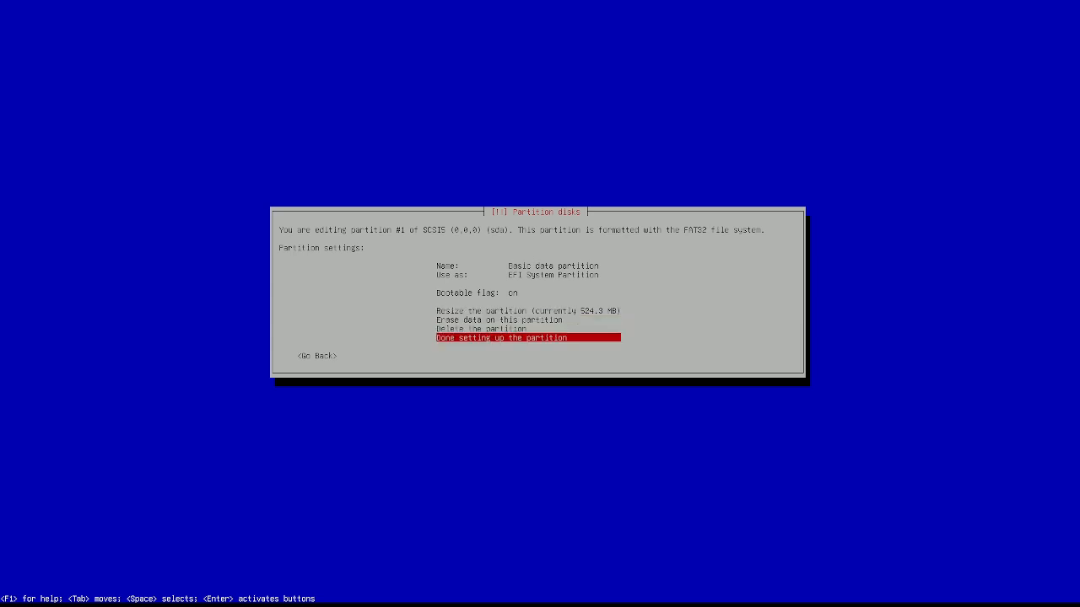
key("Up")
key("Up")
key("Up")
key("Up")
key("Up")
key("Down")
key("Down")
key("Down")
key("Down")
key("Down")
key("Return")
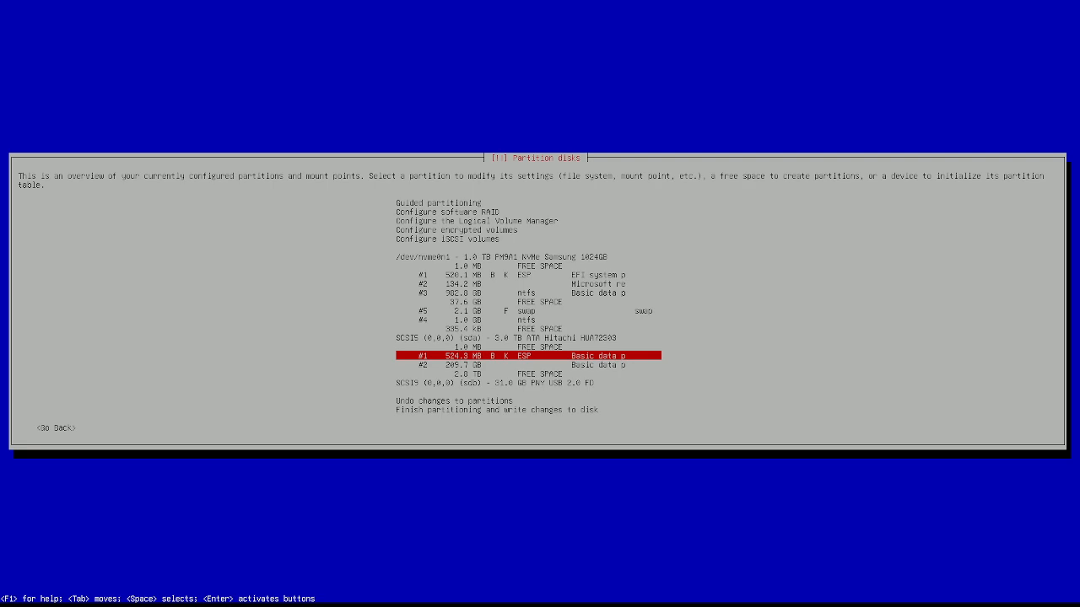
Step: Delete sda's 209.7 GB partition #2
key("Down")
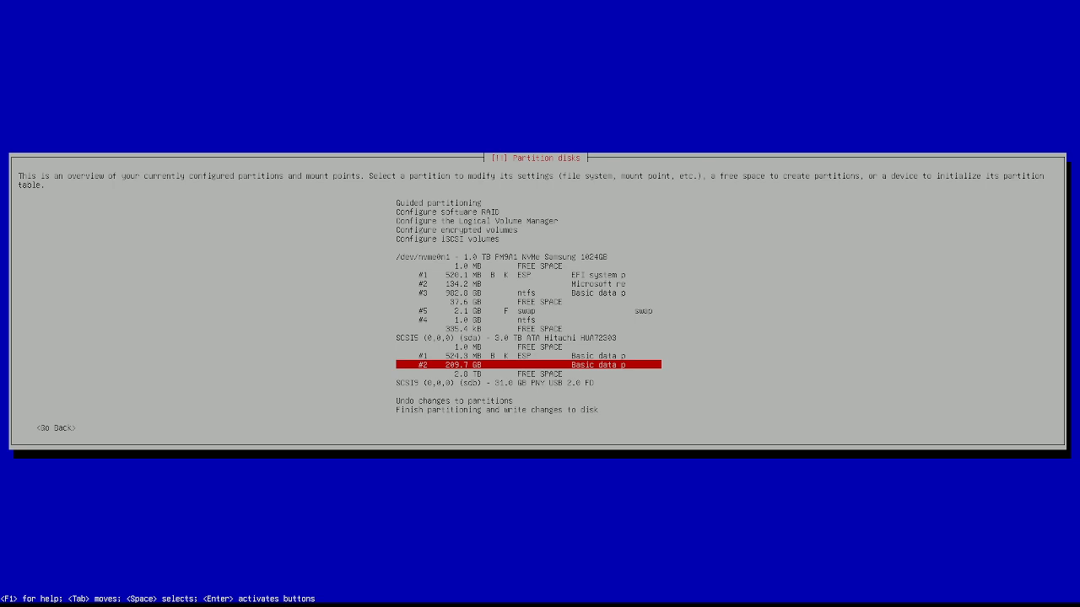
key("Return")
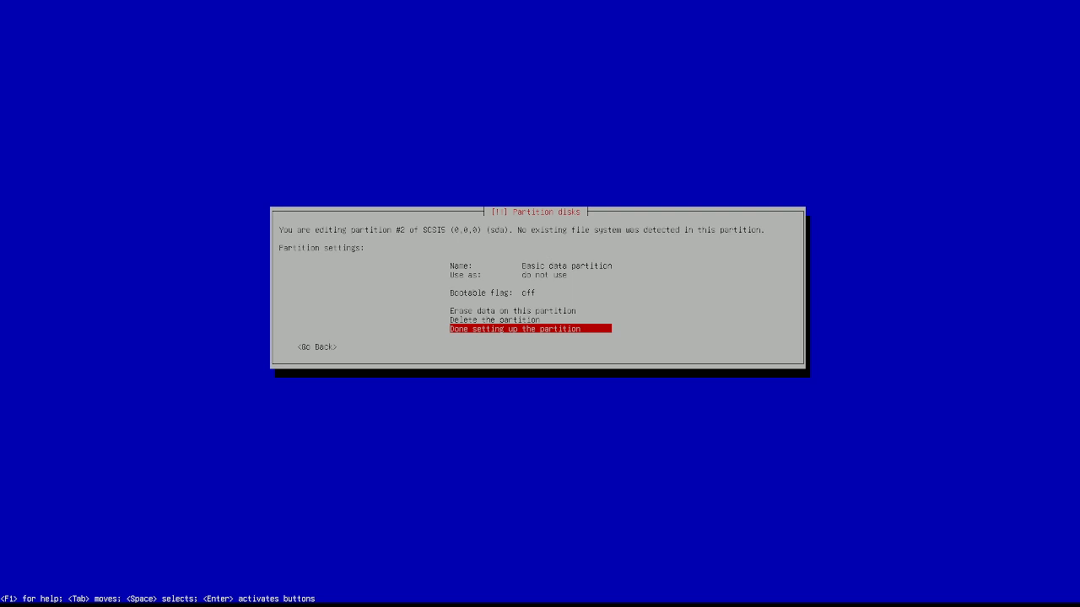
key("Up")
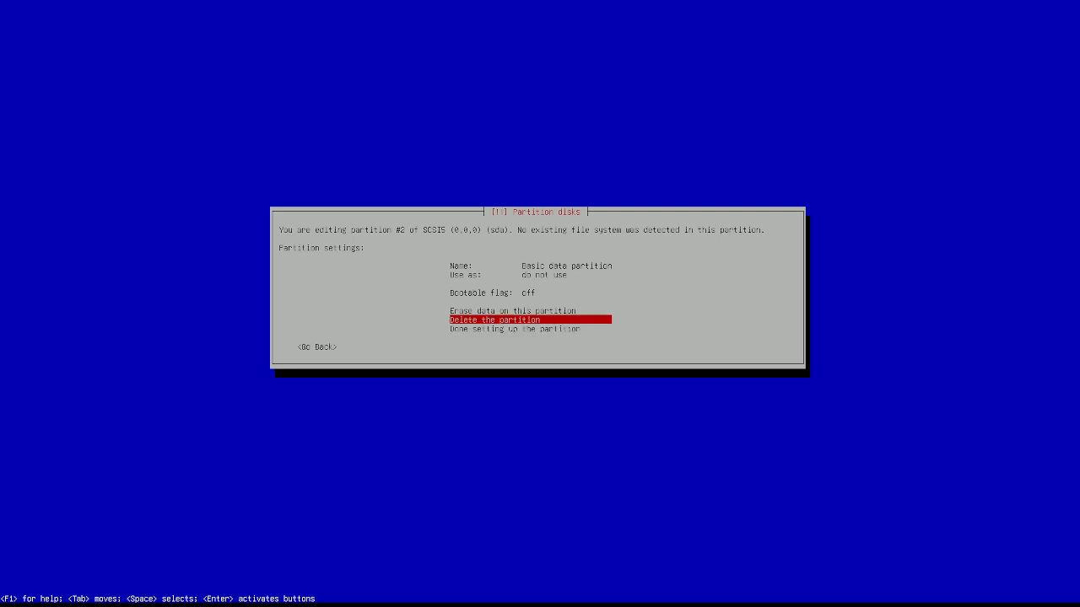
key("Return")
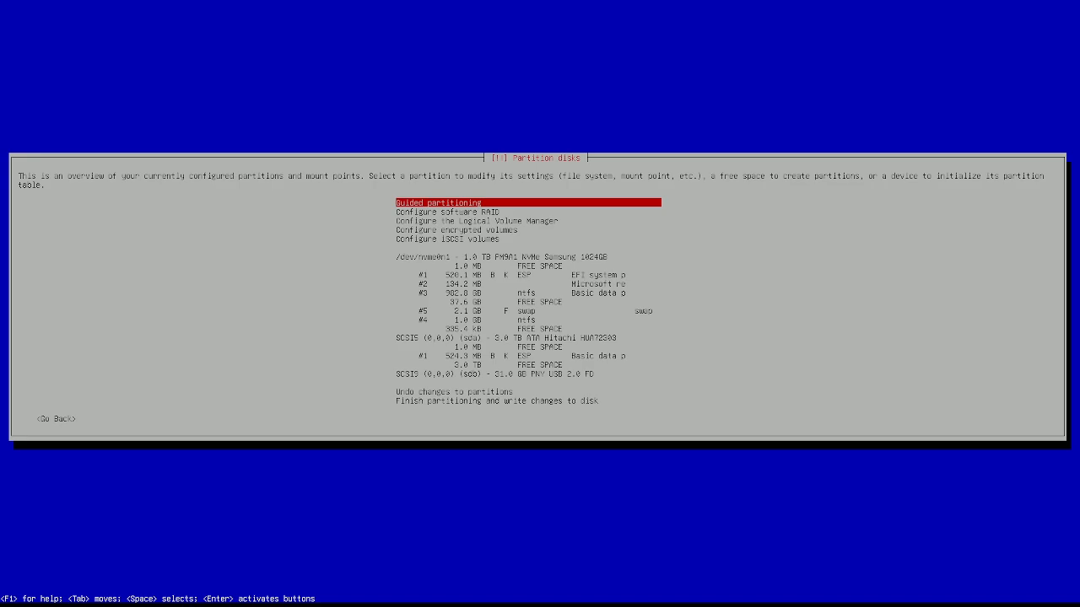
Step: Open the options for the resulting 3.0 TB free space on sda
key("Down")
key("Down")
key("Down")
key("Down")
key("Down")
key("Down")
key("Down")
key("Down")
key("Down")
key("Down")
key("Down")
key("Down")
key("Down")
key("Down")
key("Down")
key("Down")
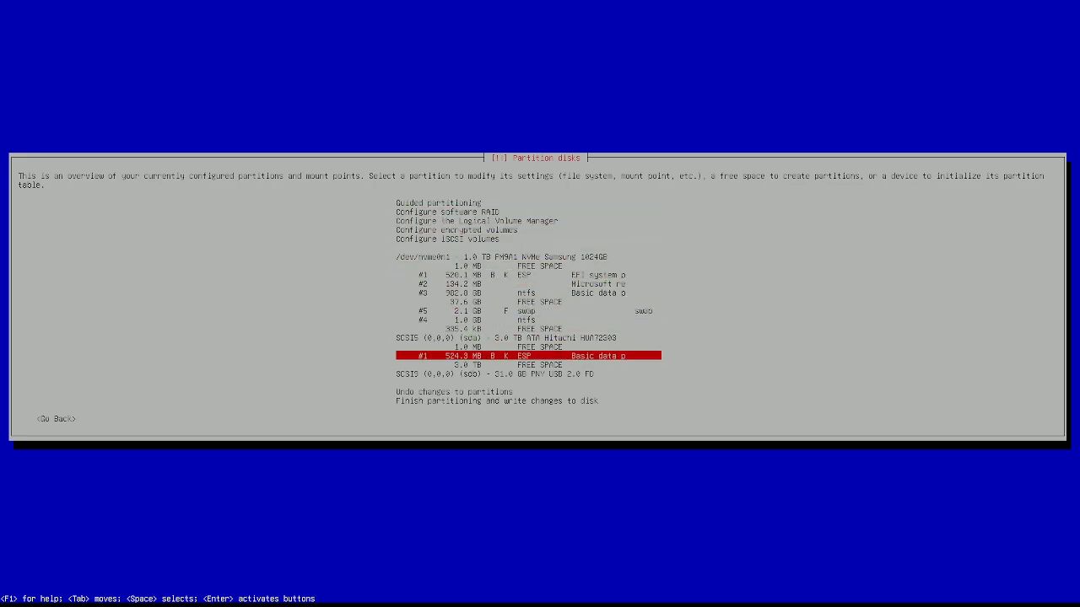
key("Down")
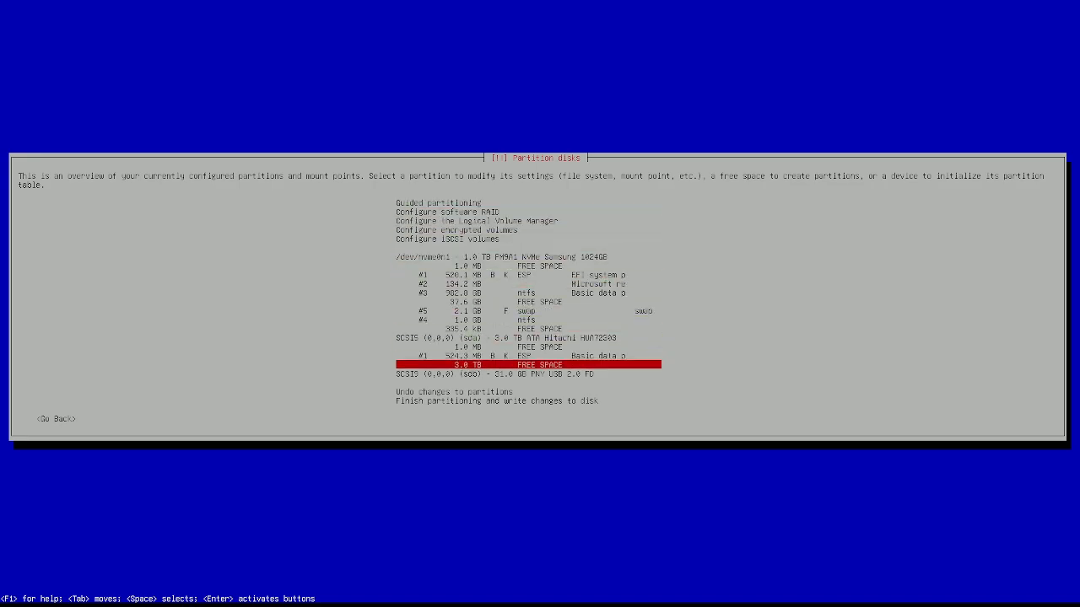
key("Return")
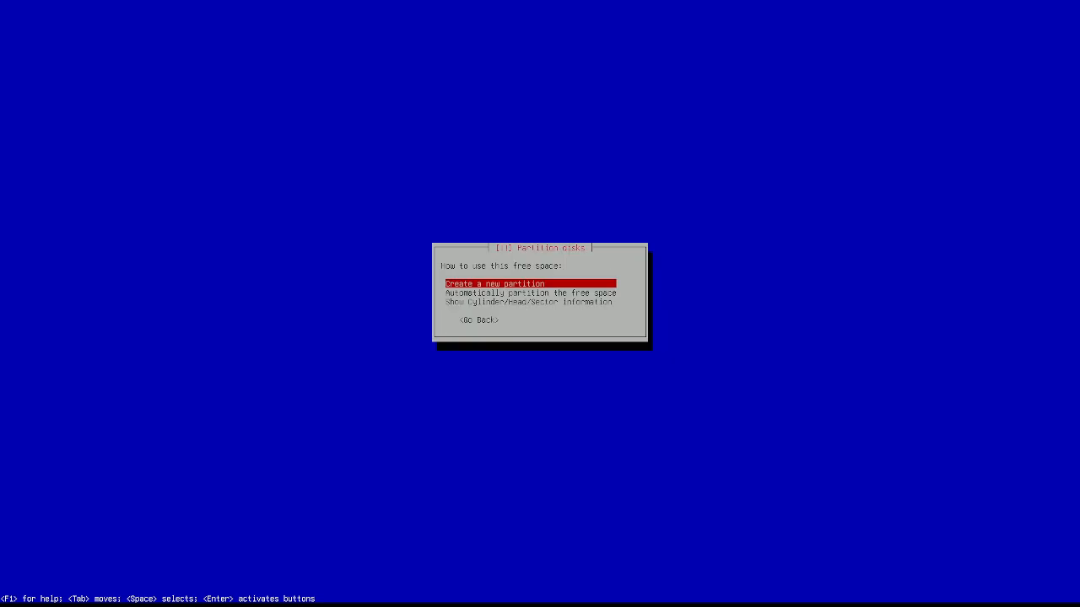
Step: Create a 500mb partition at the beginning of sda's free space
key("Return")
key("BackSpace")
key("BackSpace")
key("BackSpace")
key("BackSpace")
key("BackSpace")
key("BackSpace")
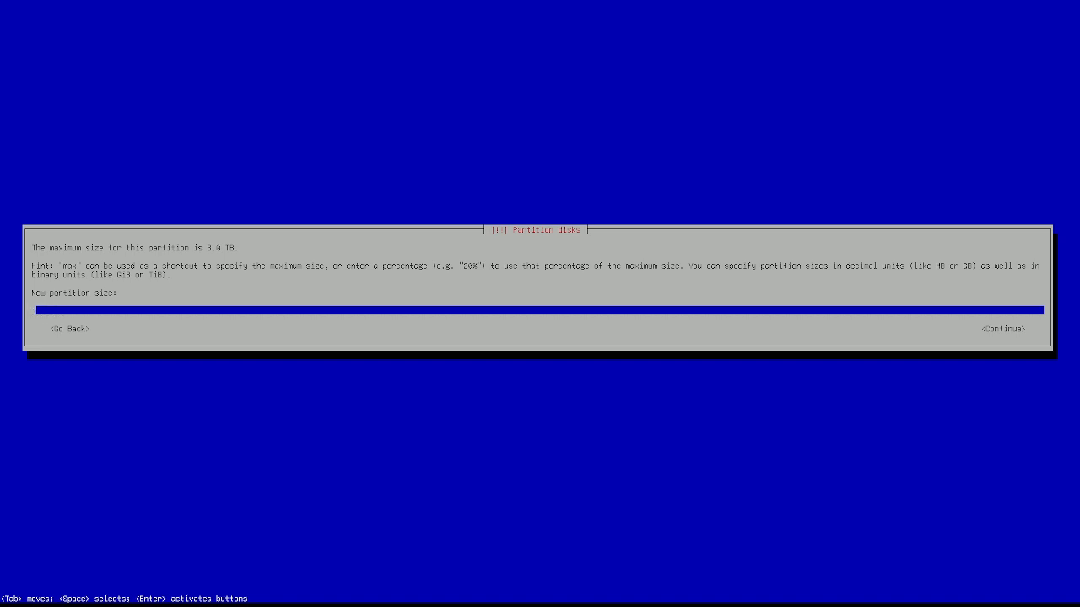
type("500mb")
key("Return")
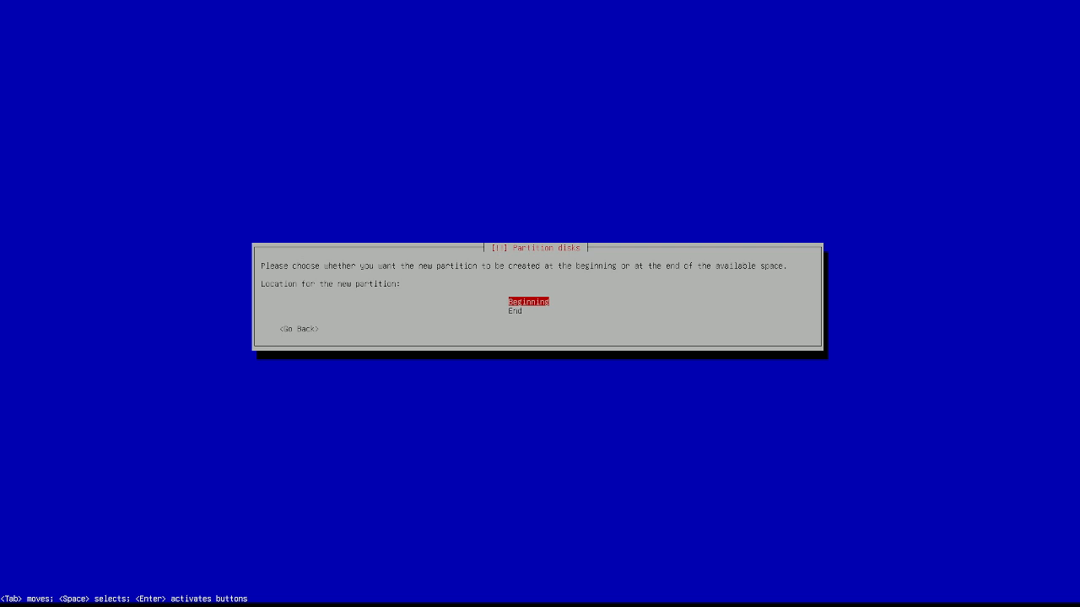
key("Return")
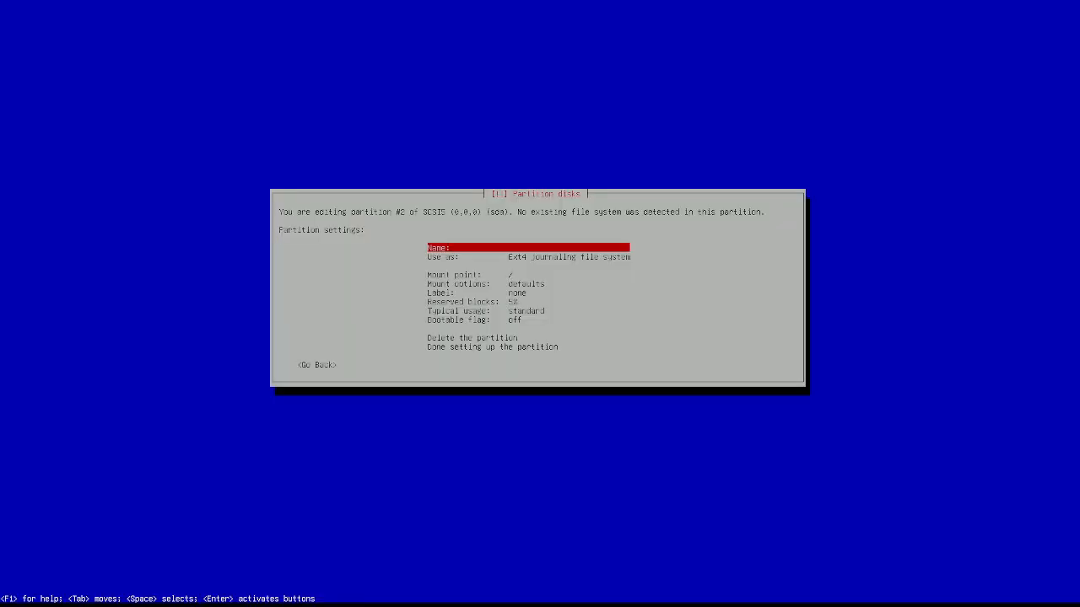
Step: Set its mount point to /boot and finish the partition setup
key("Down")
key("Down")
key("Return")
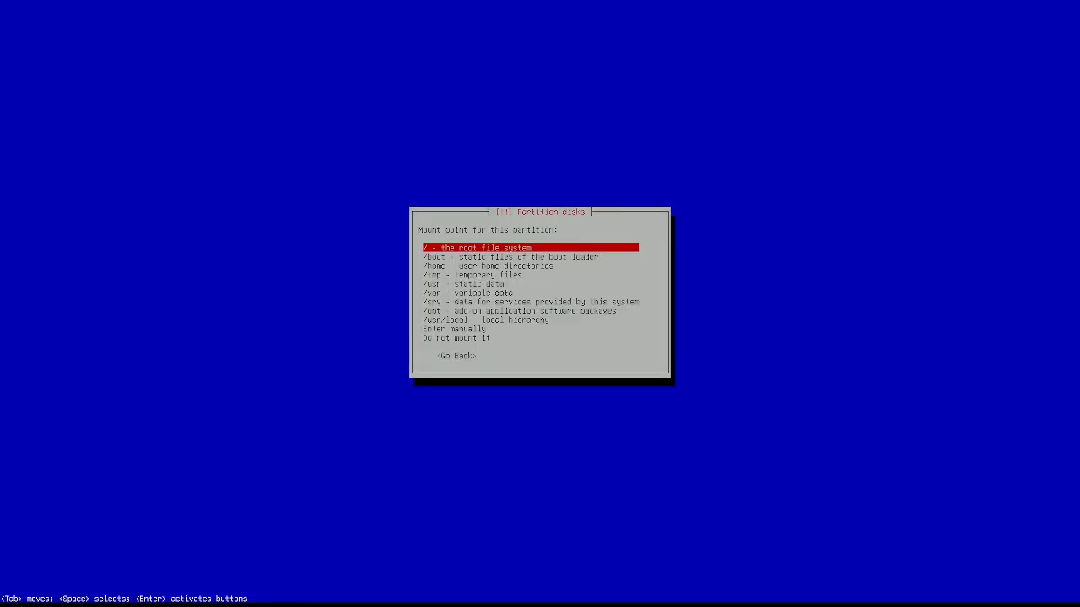
key("Down")
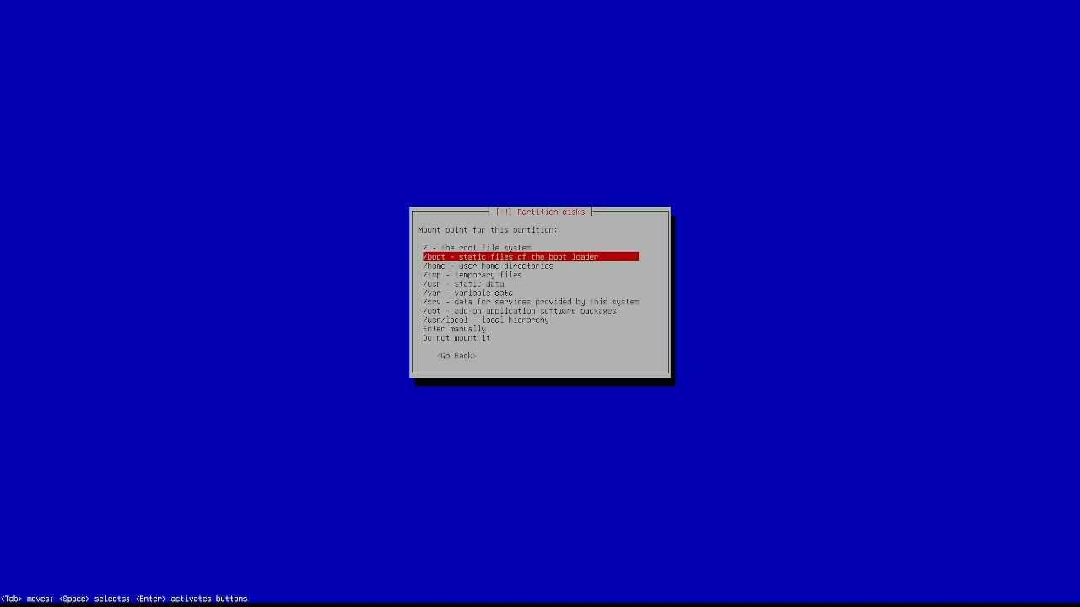
key("Return")
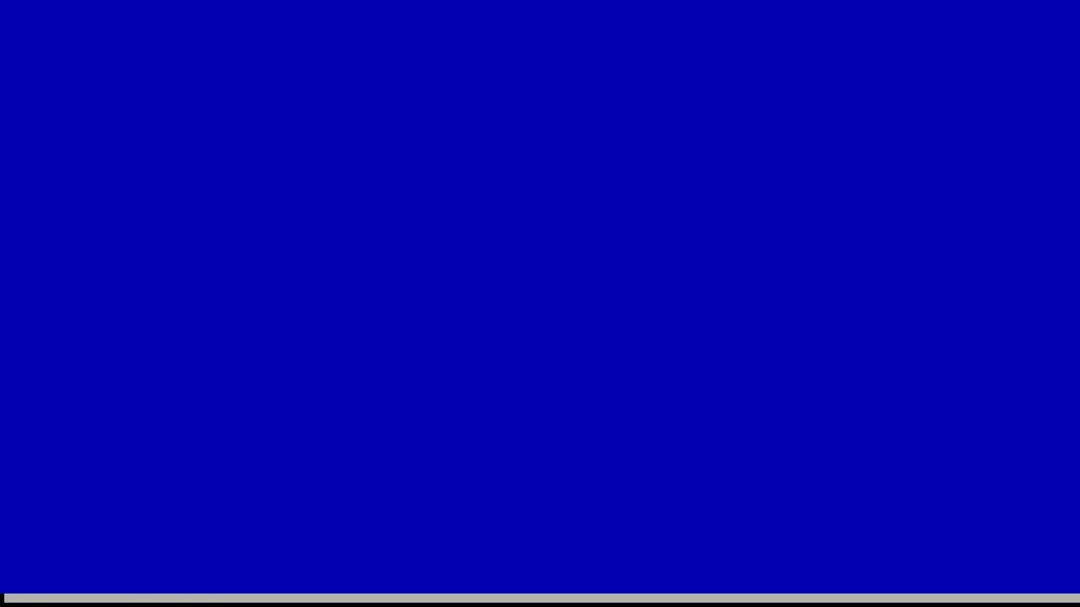
key("Up")
key("Up")
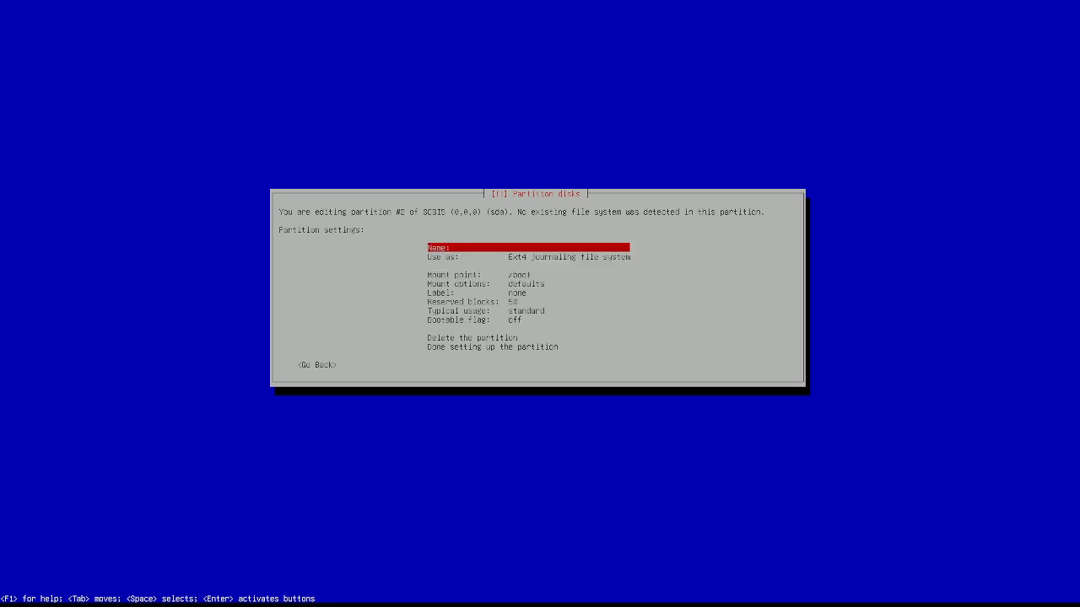
key("Down")
key("Down")
key("Down")
key("Down")
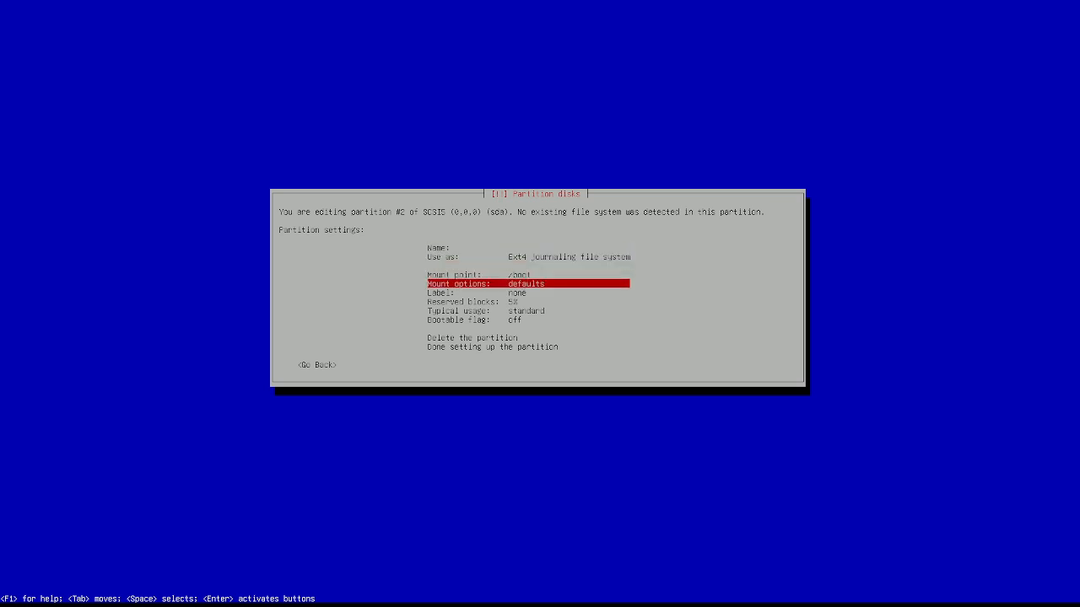
key("Up")
key("Up")
key("Up")
key("Down")
key("Down")
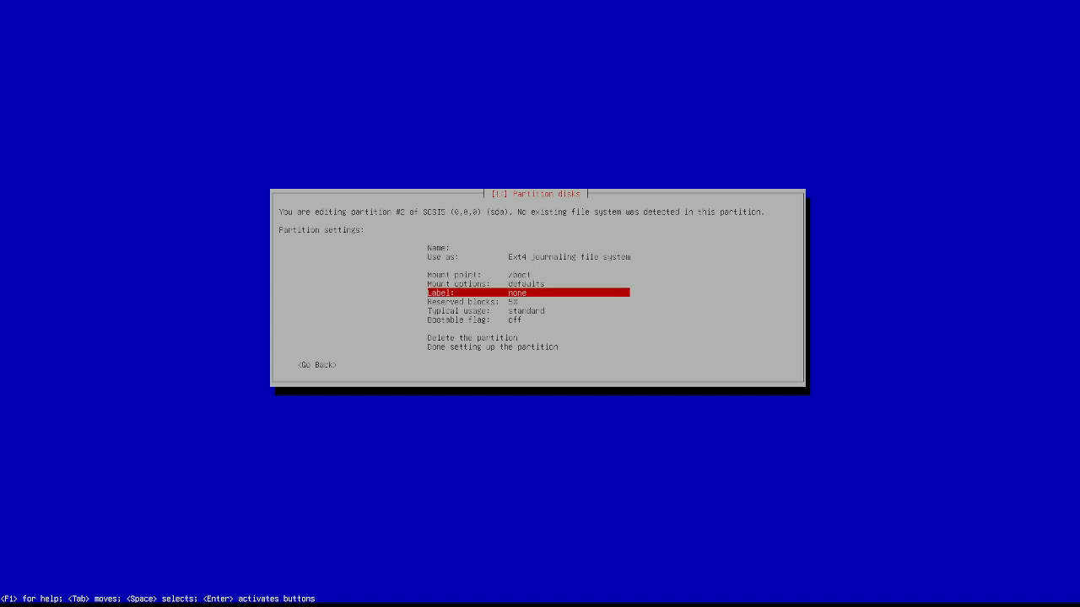
key("Down")
key("Down")
key("Down")
key("Down")
key("Up")
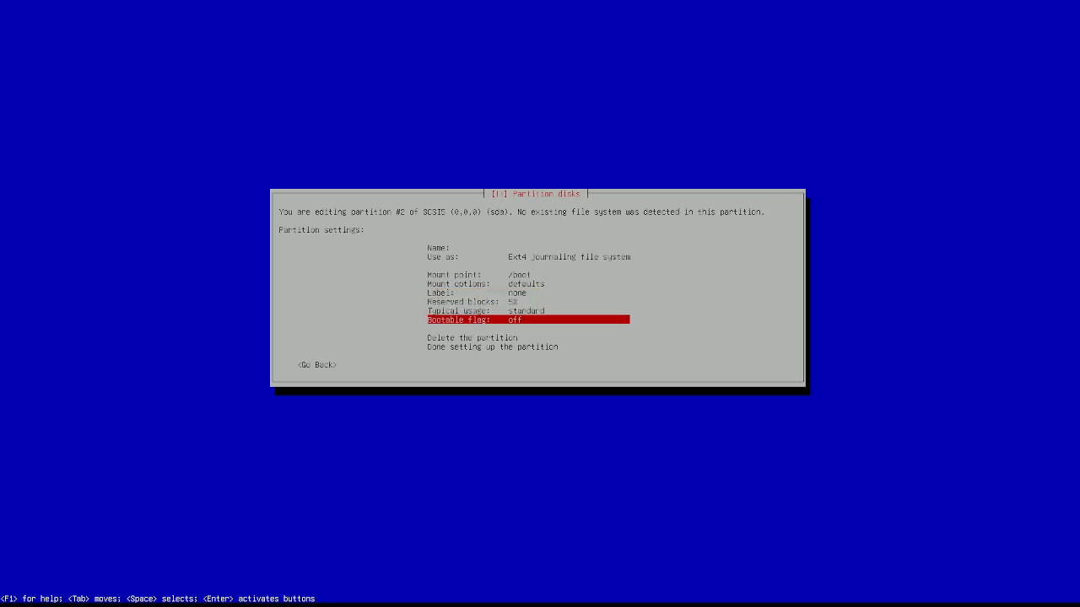
key("Down")
key("Down")
key("Down")
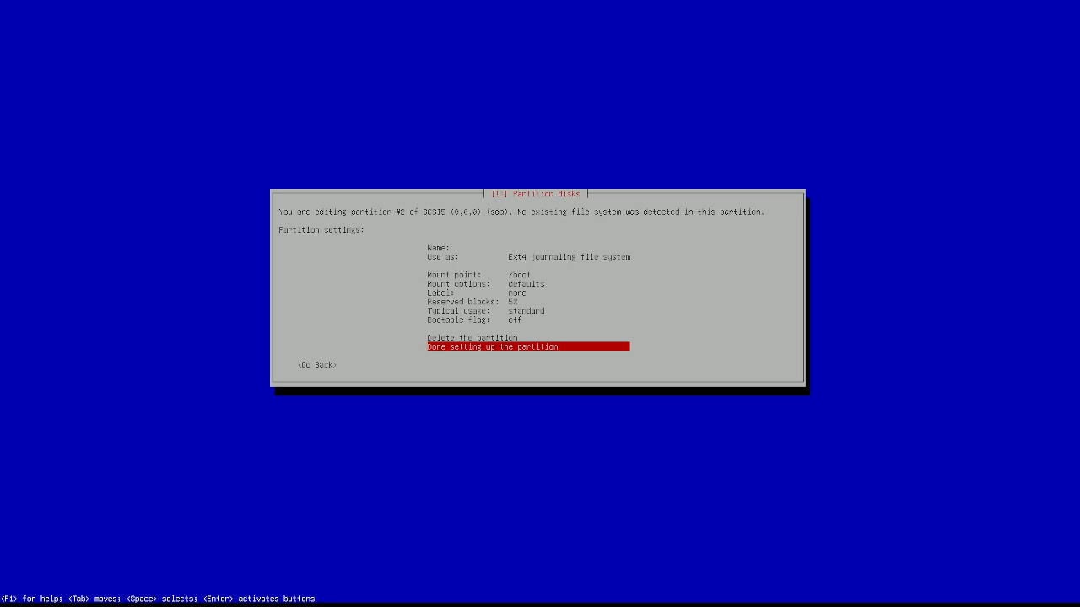
key("Return")
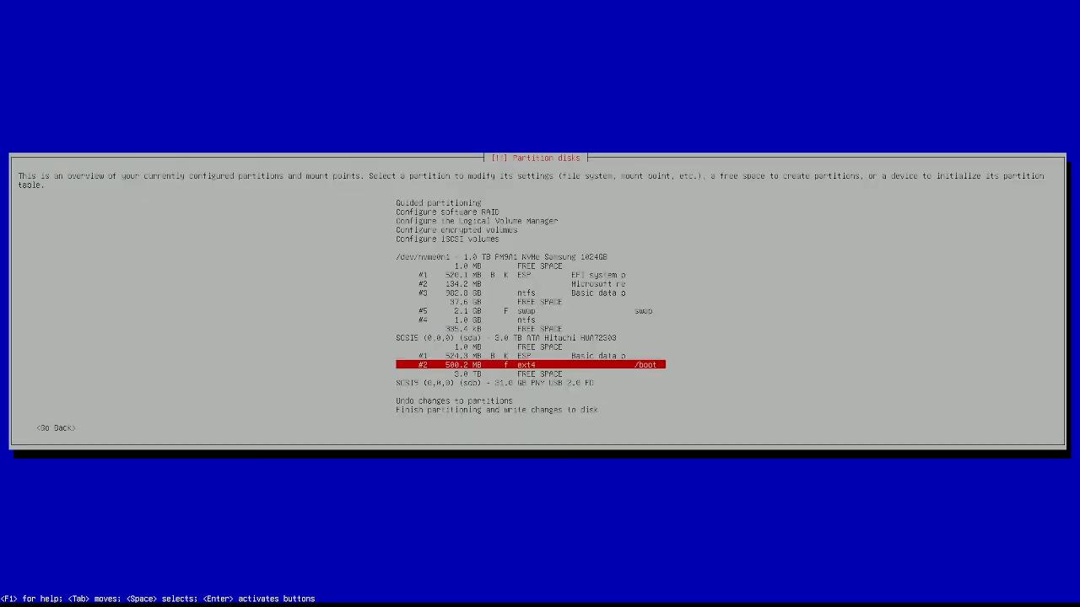
Step: Create a new 400g partition in sda's 3.0 TB free space
key("Down")
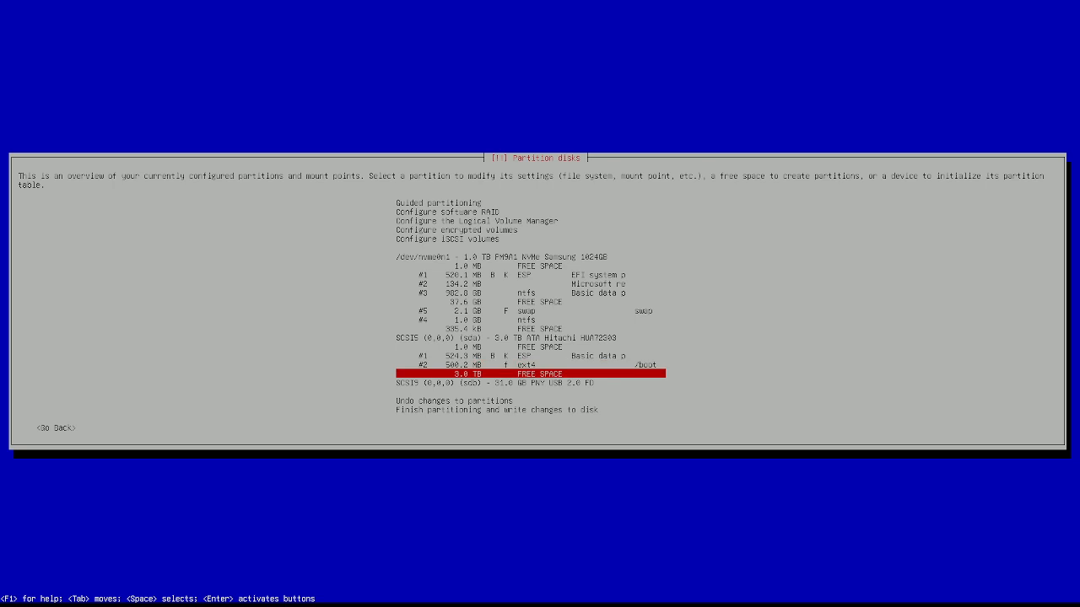
key("Return")
key("Return")
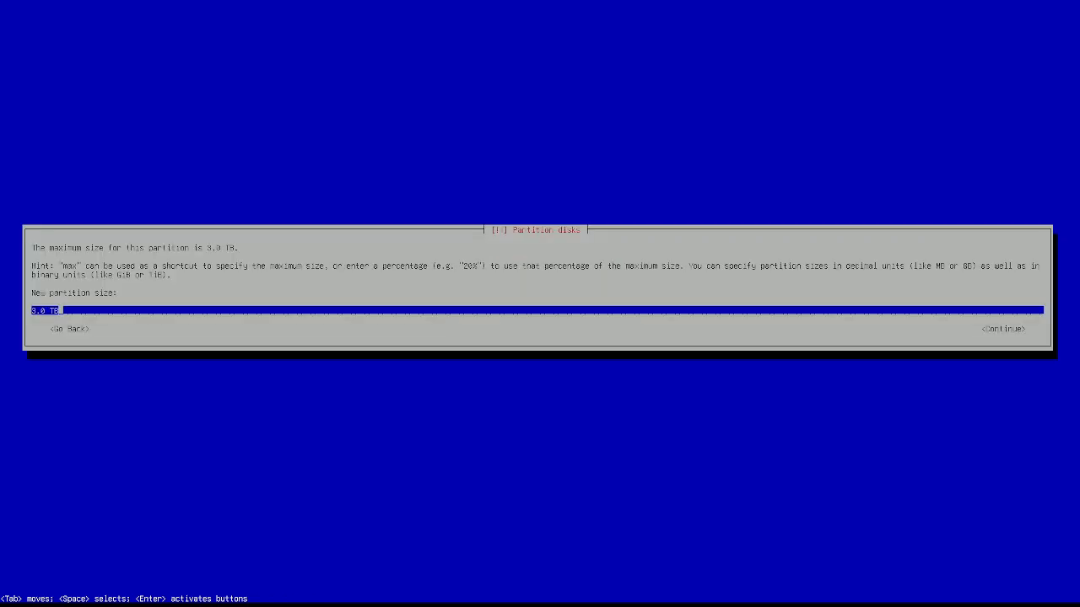
key("BackSpace")
key("BackSpace")
key("BackSpace")
key("BackSpace")
key("BackSpace")
key("BackSpace")
type("400g")
key("Return")
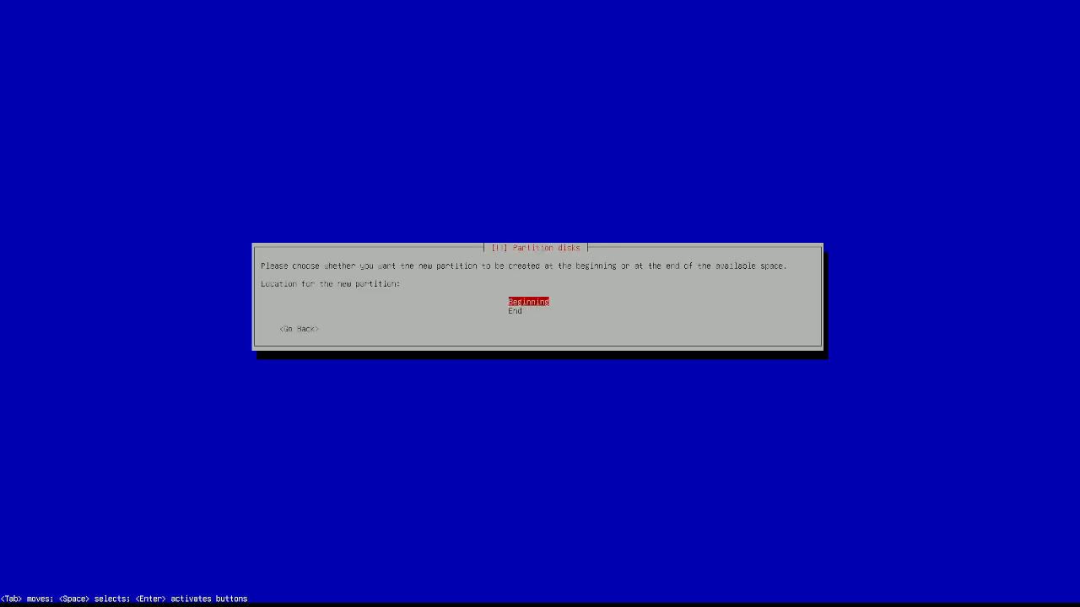
key("Return")
Step: Use the 400 GB partition as a physical volume for encryption and finish its setup
key("Down")
key("Down")
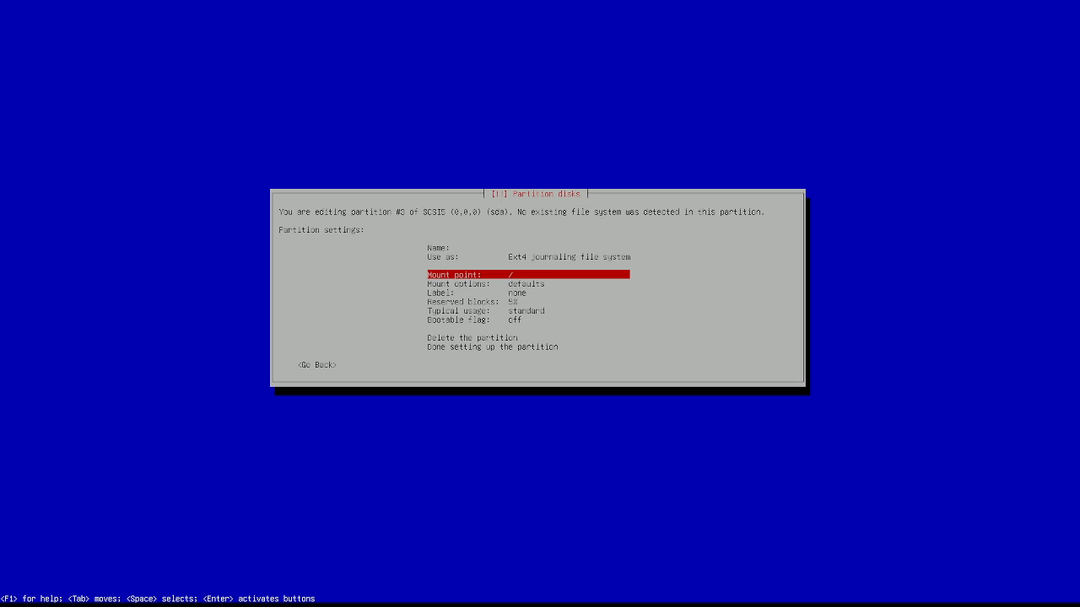
key("Return")
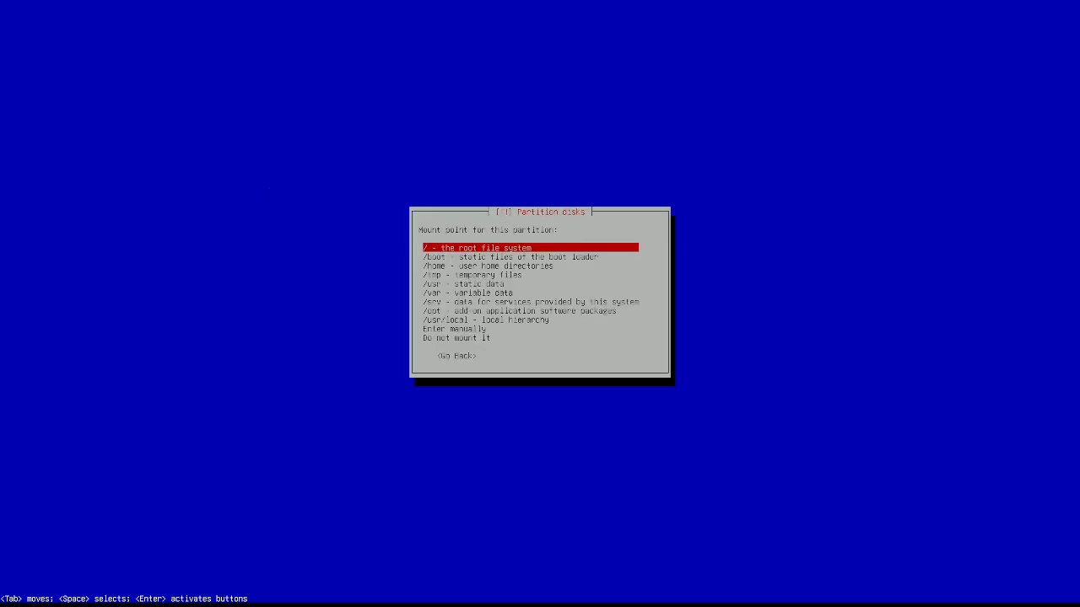
key("Return")
key("Down")
key("Down")
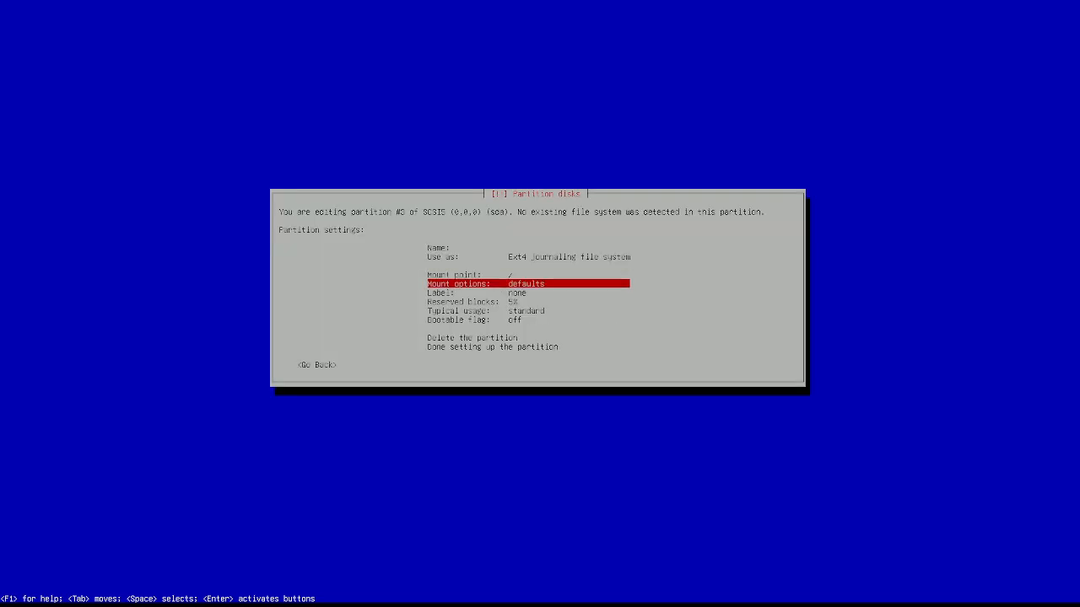
key("Down")
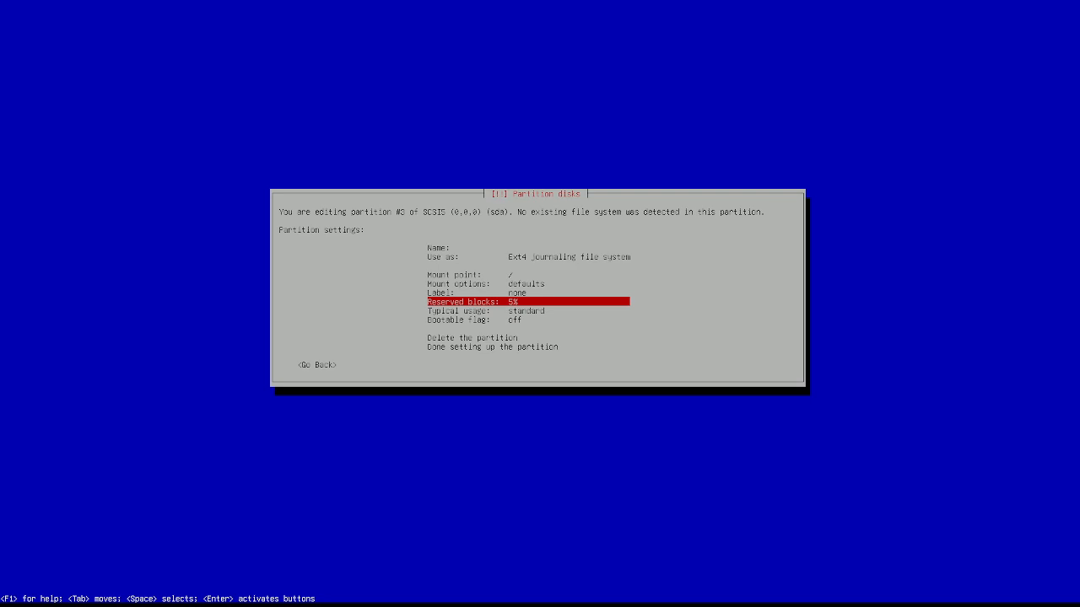
key("Up")
key("Up")
key("Up")
key("Up")
key("Return")
key("Down")
key("Down")
key("Down")
key("Down")
key("Down")
key("Down")
key("Down")
key("Down")
key("Down")
key("Down")
key("Down")
key("Down")
key("Down")
key("Up")
key("Return")
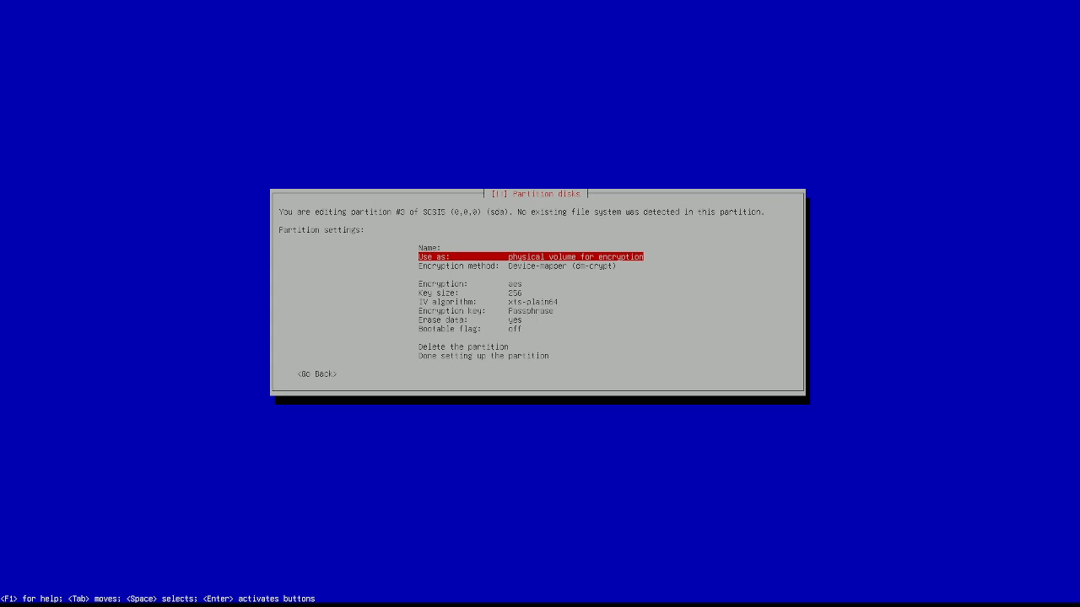
key("Down")
key("Down")
key("Down")
key("Down")
key("Down")
key("Down")
key("Down")
key("Down")
key("Down")
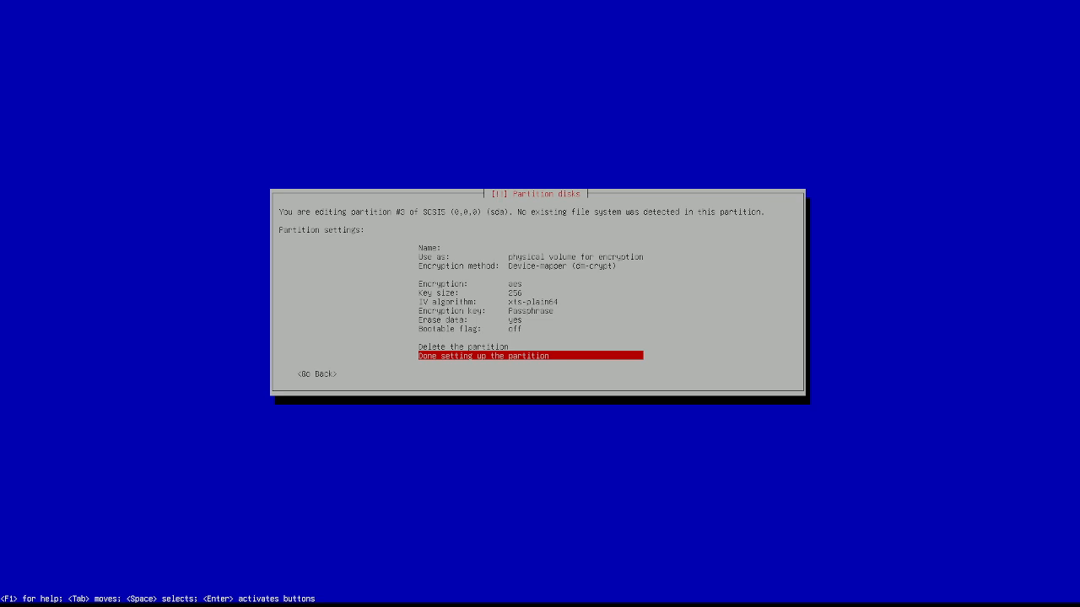
key("Return")
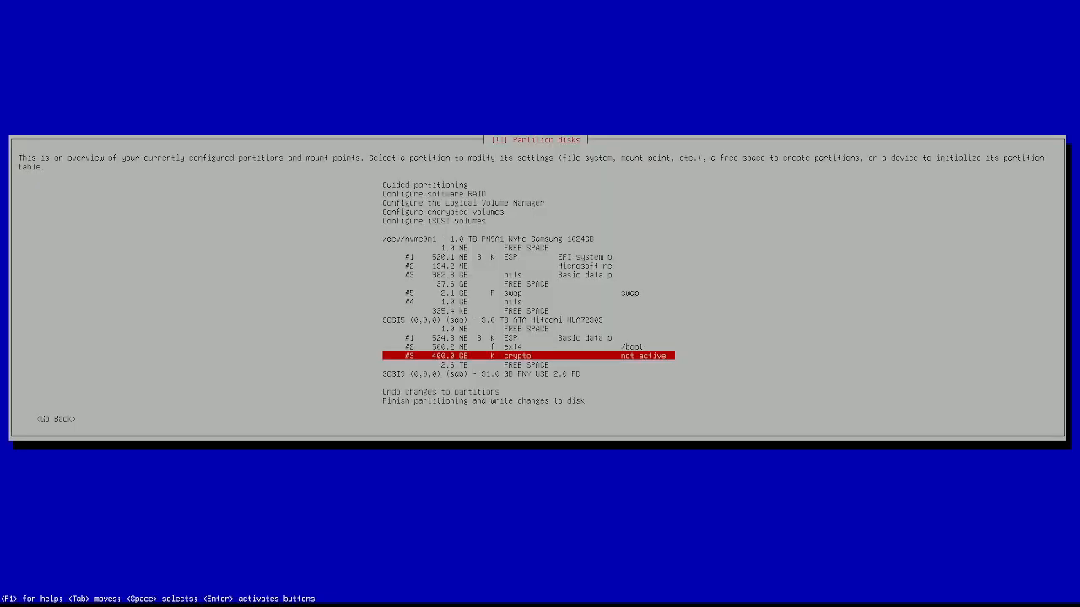
Step: Review the ESP, /boot ext4 and 400 GB crypto partitions in the overview
key("Up")
key("Down")
key("Down")
key("Up")
key("Up")
key("Up")
key("Up")
key("Up")
key("Up")
key("Up")
key("Up")
key("Up")
key("Up")
key("Up")
key("Up")
key("Up")
key("Up")
key("Up")
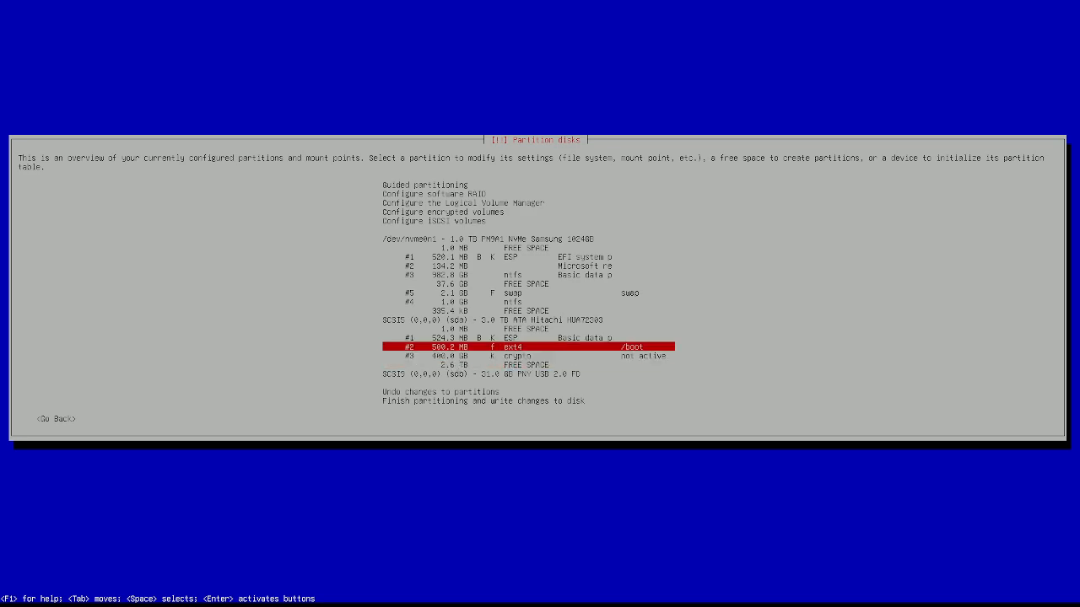
key("Down")
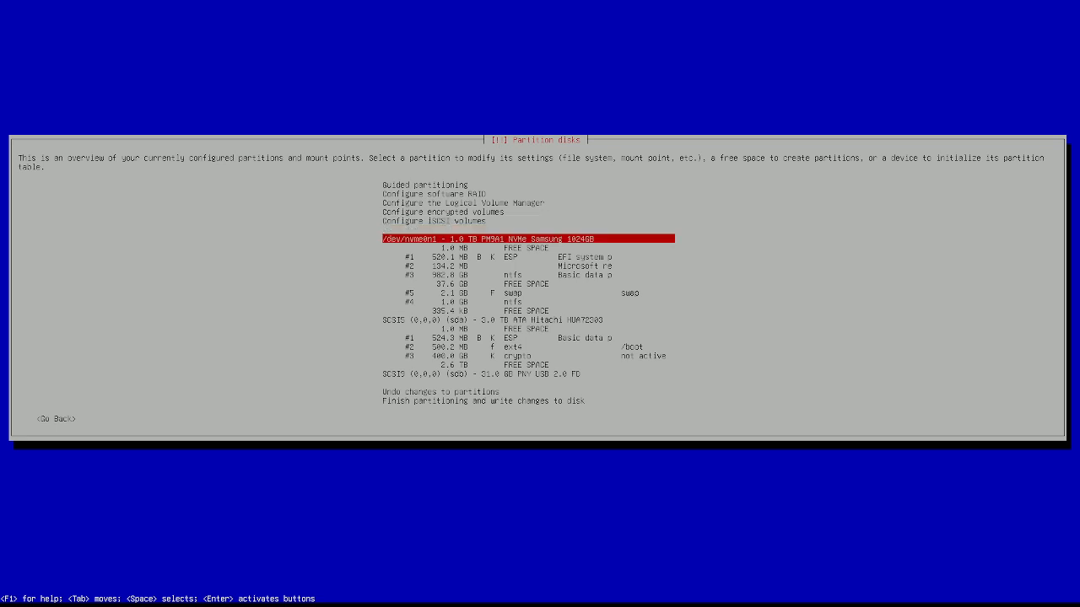
key("Down")
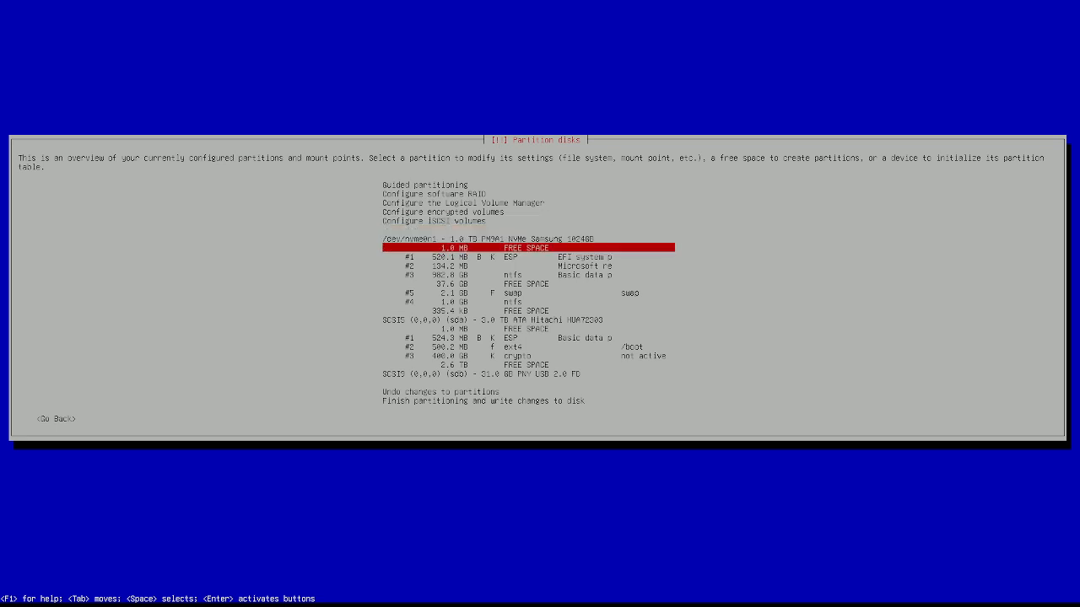
key("Up")
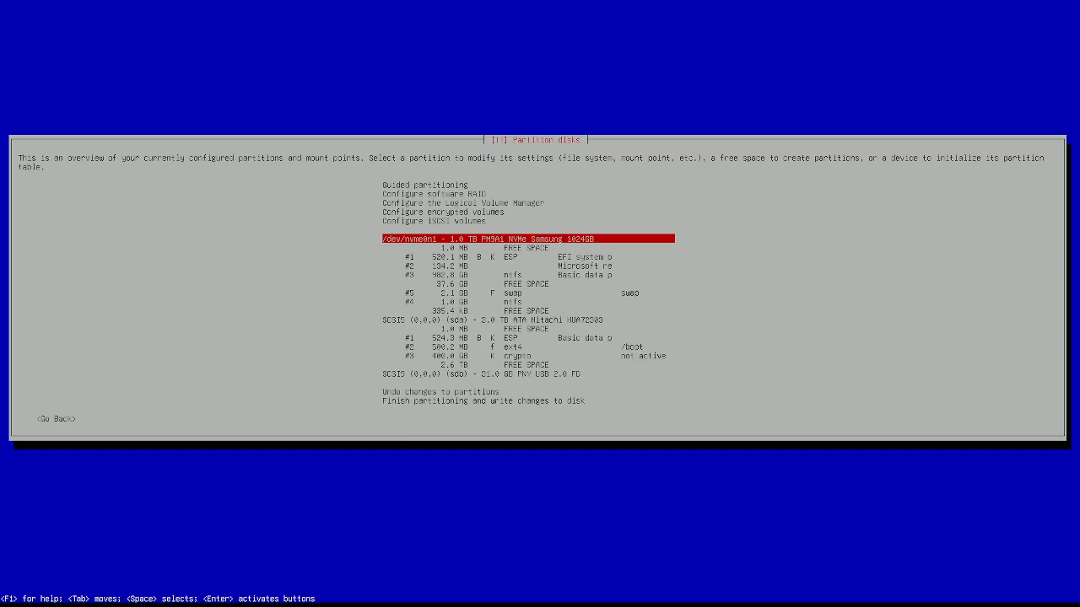
key("Down")
key("Down")
key("Down")
key("Down")
key("Down")
key("Down")
key("Down")
key("Down")
key("Down")
key("Down")
key("Down")
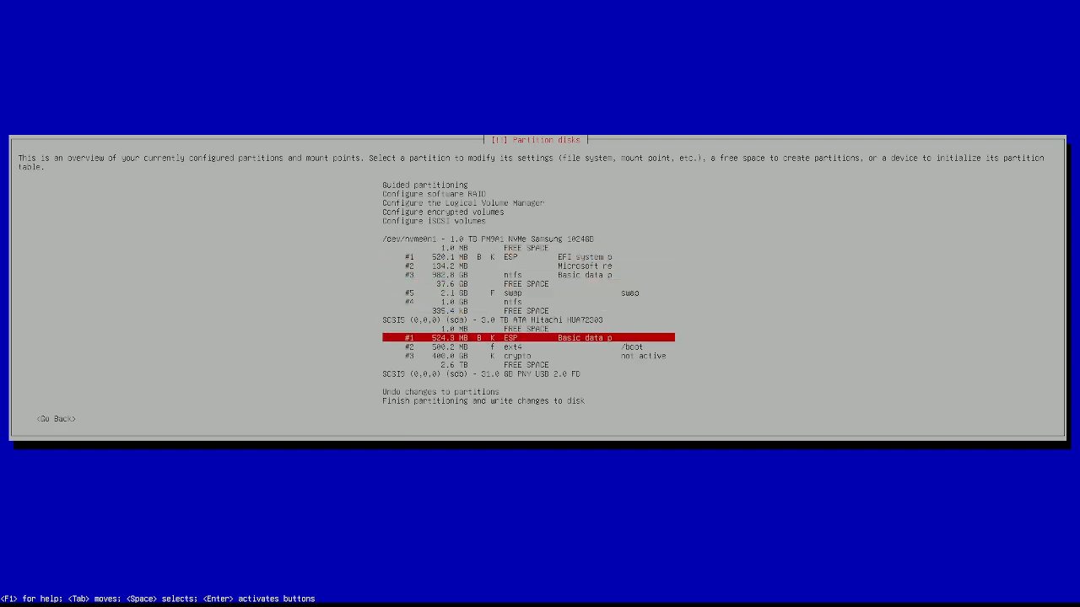
key("Down")
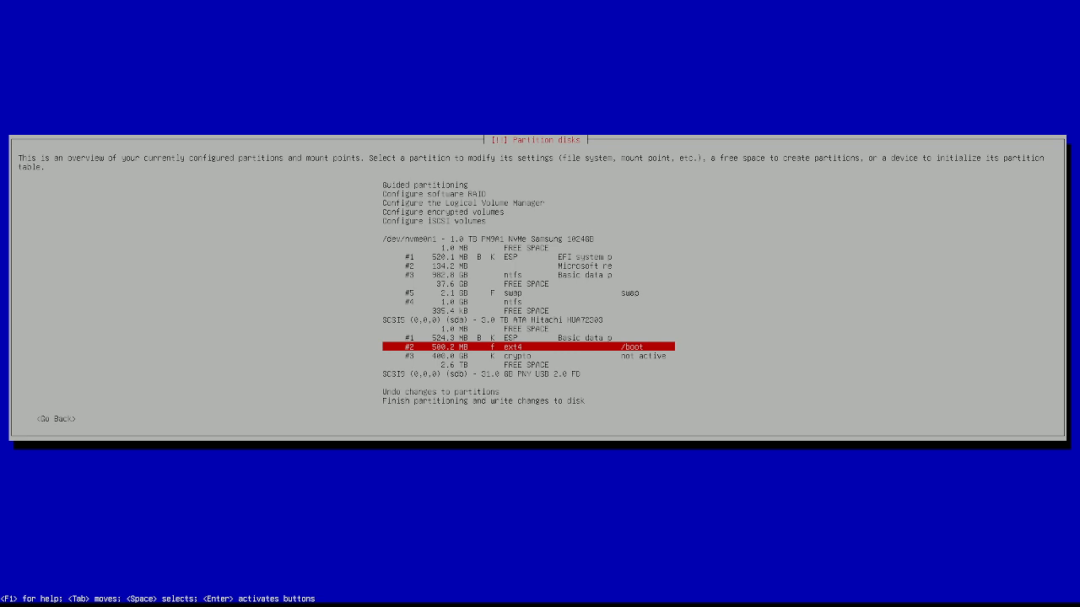
key("Down")
Step: Choose Configure encrypted volumes and move focus to <Yes> on the write-changes prompt
key("Up")
key("Up")
key("Up")
key("Up")
key("Up")
key("Up")
key("Up")
key("Up")
key("Up")
key("Up")
key("Up")
key("Up")
key("Up")
key("Up")
key("Up")
key("Up")
key("Down")
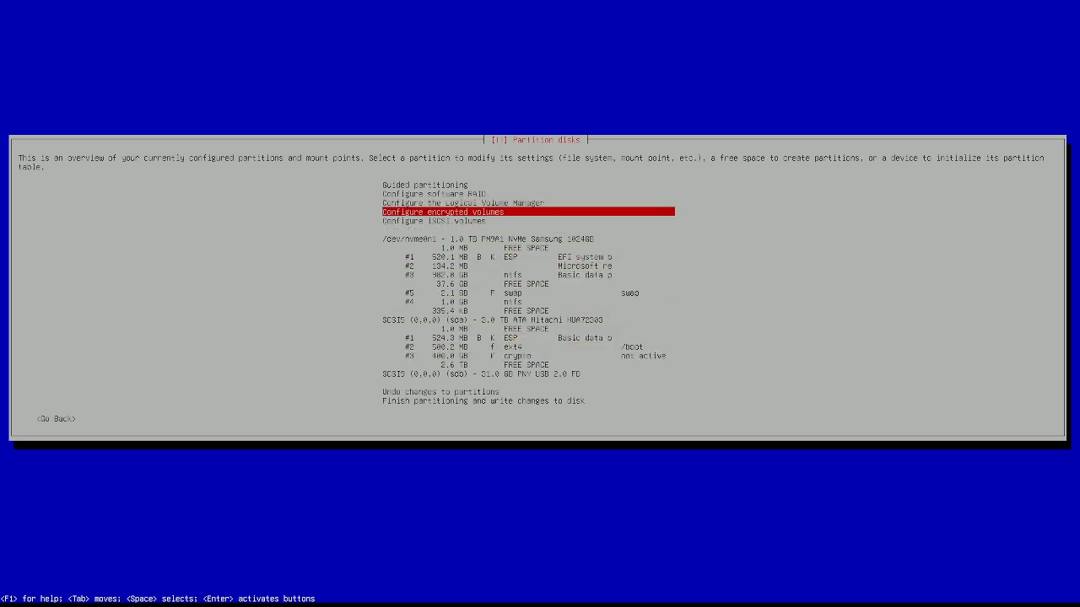
key("Return")
key("Return")
key("Return")
key("Tab")
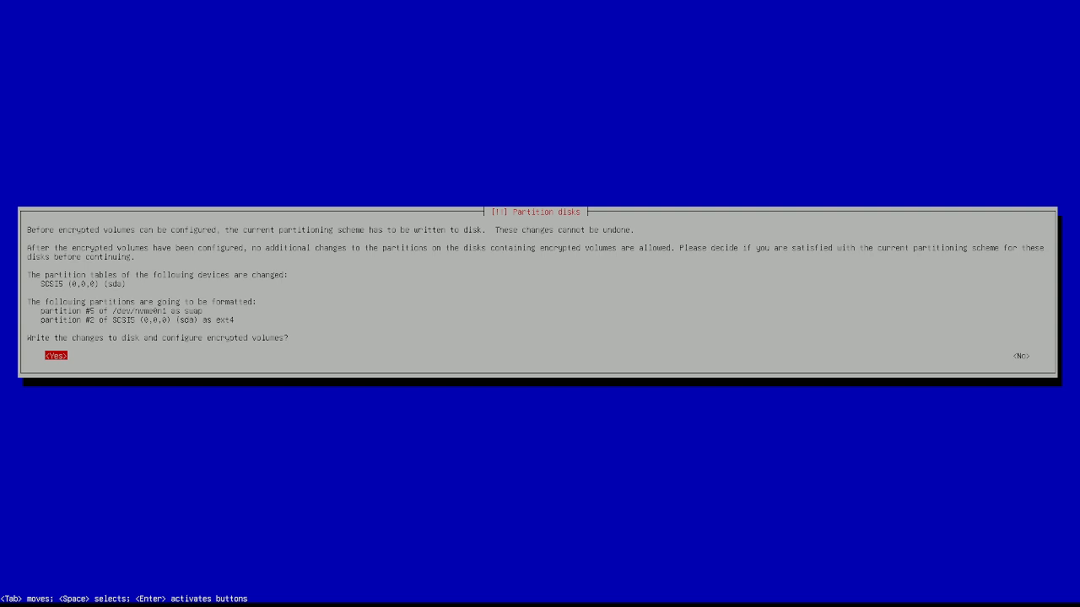
Step: Confirm writing the partitioning changes to disk
key("Tab")
key("Tab")
key("Return")
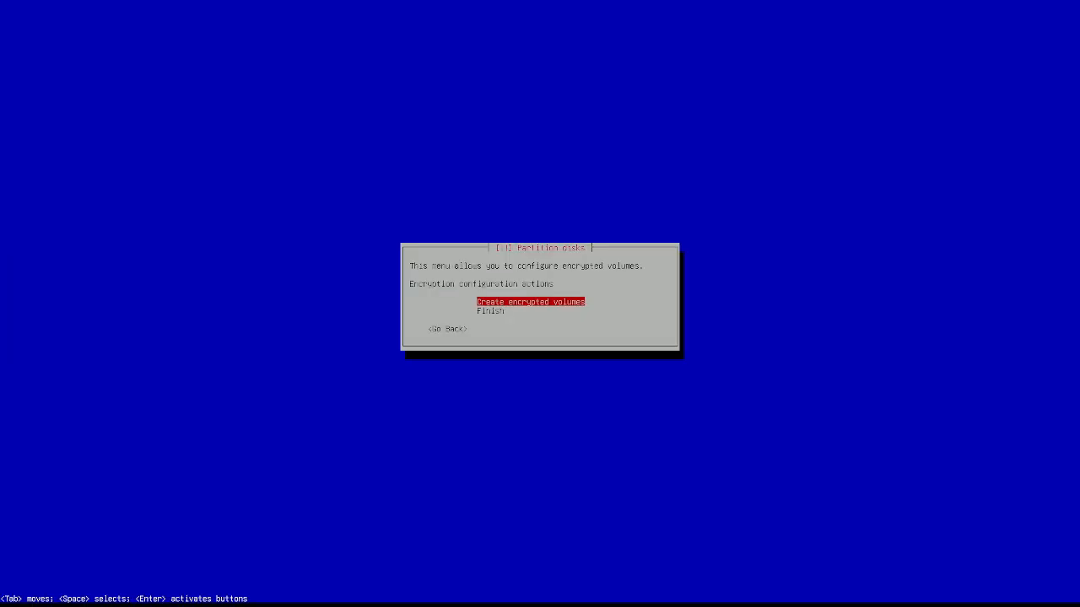
Step: Start creating encrypted volumes and select /dev/sda3 in the device list
key("Return")
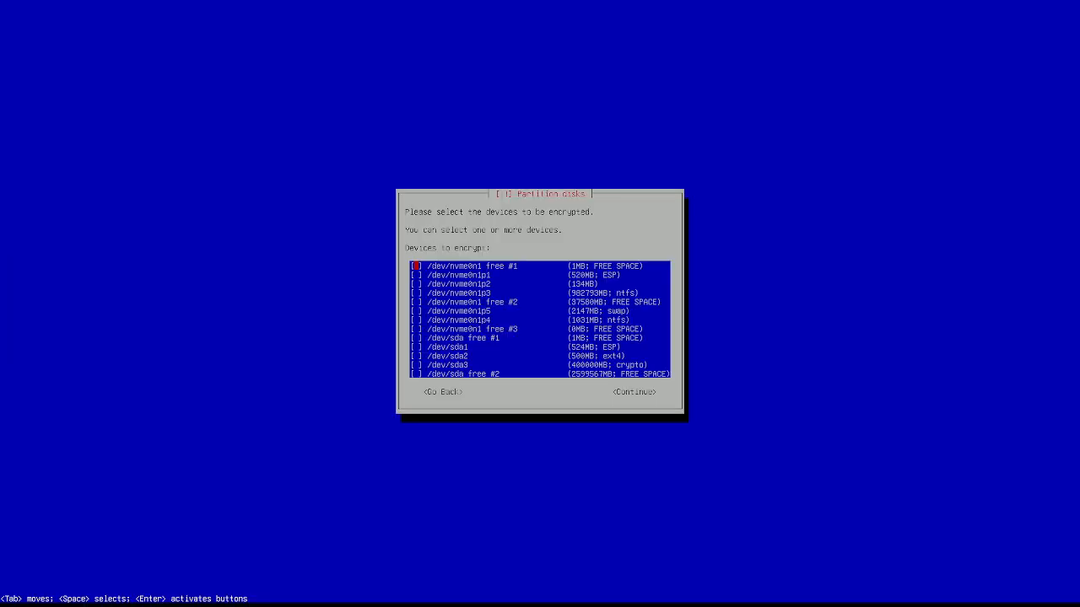
key("Down")
key("Down")
key("Down")
key("Down")
key("Down")
key("Down")
key("Down")
key("Down")
key("Down")
key("Down")
key("Down")
key("Down")
key("Up")
key("Up")
key("Up")
key("Up")
key("Down")
key("Down")
key("Down")
key("Return")
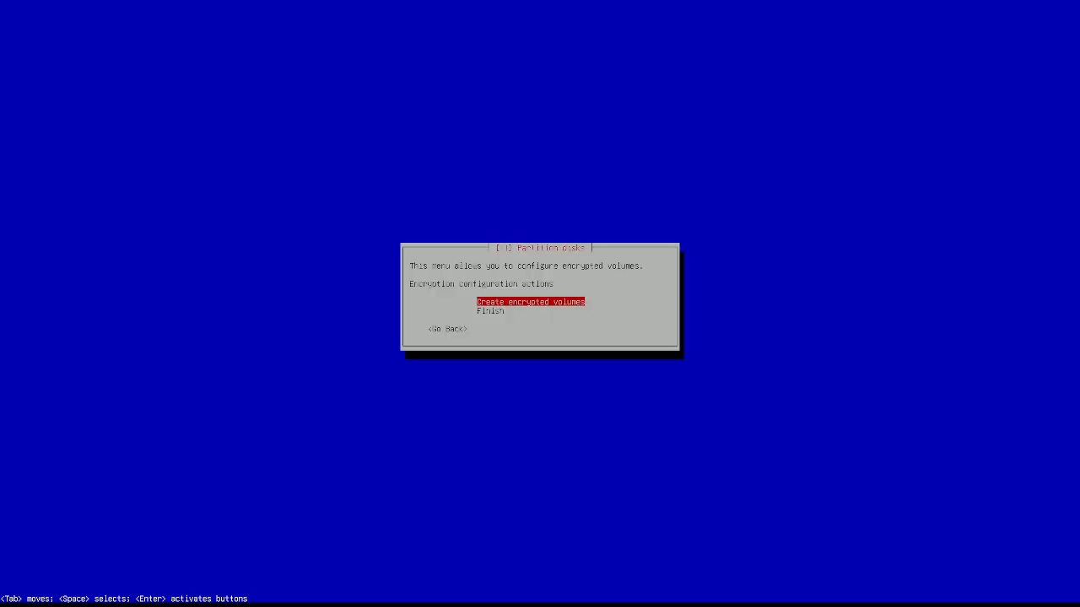
key("Return")
key("Down")
key("Down")
key("Down")
key("Down")
key("Down")
key("Down")
key("Down")
key("Down")
key("Down")
key("Down")
key("Down")
key("Down")
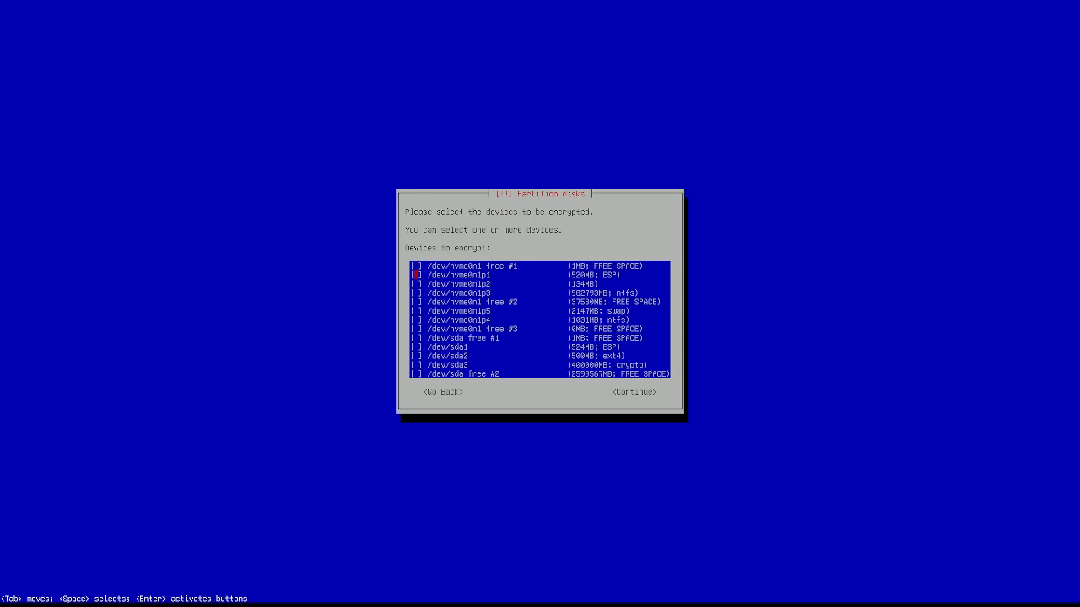
key("Up")
key("Tab")
key("Tab")
key("Return")
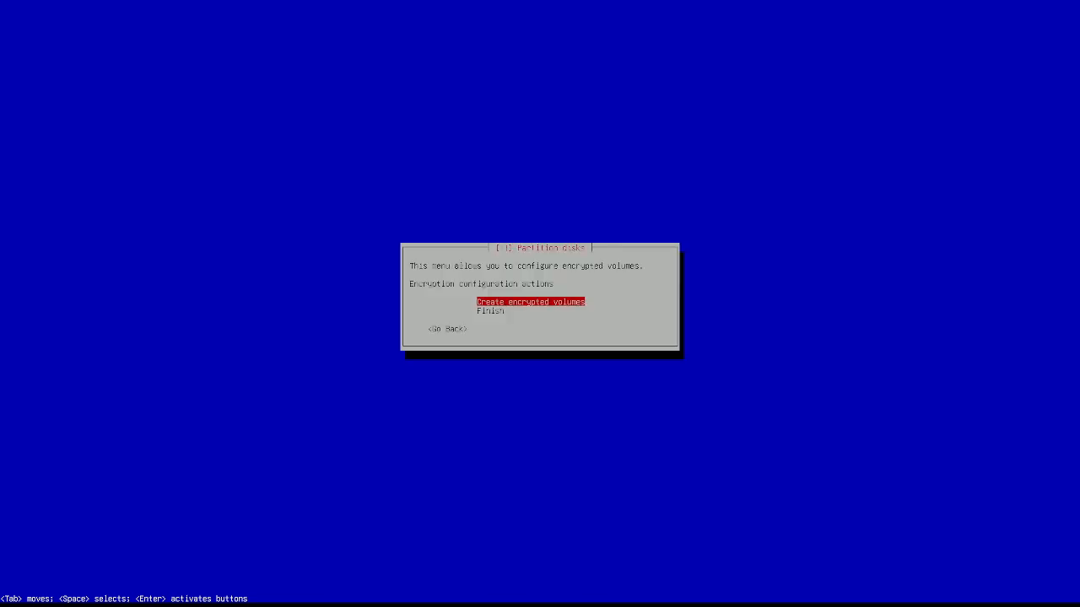
Step: Confirm /dev/sda3 for encryption and finish the encrypted volume setup
key("Return")
key("Down")
key("Down")
key("Down")
key("Down")
key("Down")
key("Down")
key("Down")
key("Down")
key("Down")
key("Down")
key("Down")
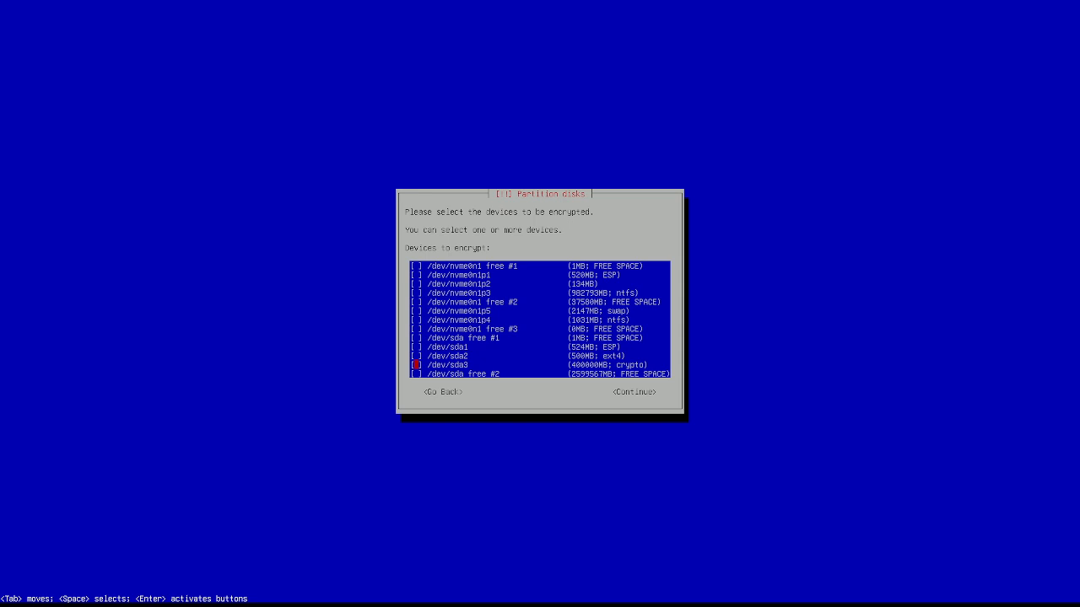
key("Down")
key("Up")
key("Tab")
key("Return")
key("Down")
key("Return")
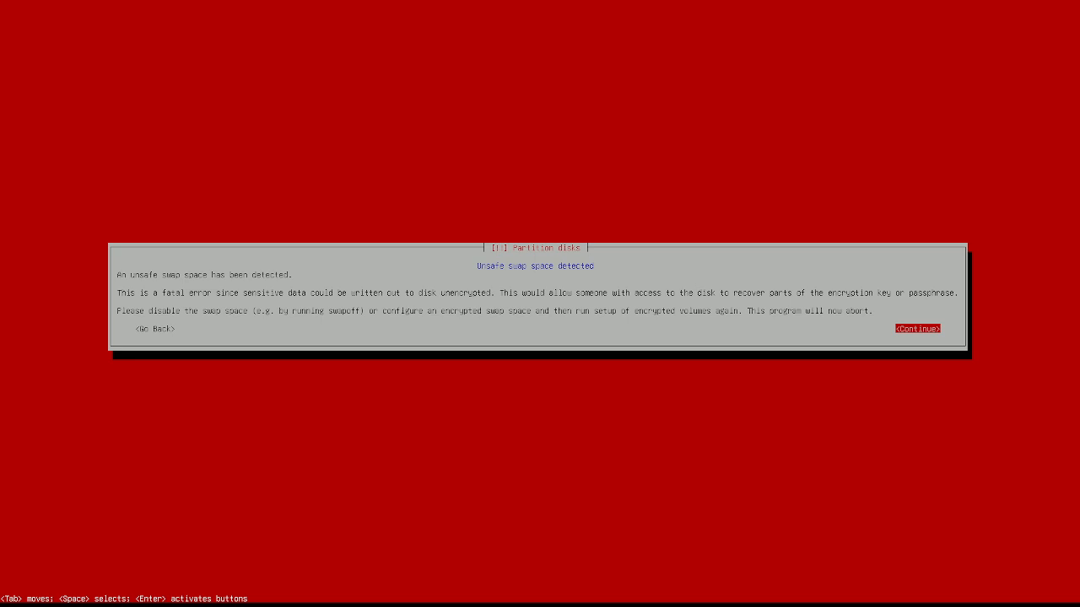
Step: Dismiss the unsafe swap error and delete the 2.1 GB swap partition #5
key("Return")
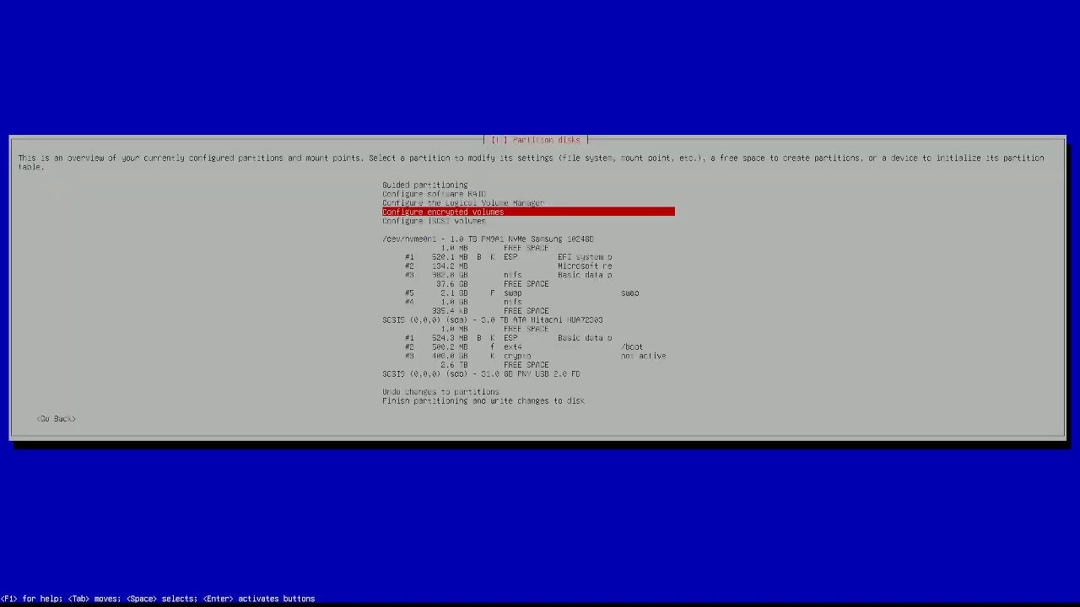
key("Down")
key("Down")
key("Down")
key("Down")
key("Down")
key("Down")
key("Down")
key("Down")
key("Down")
key("Up")
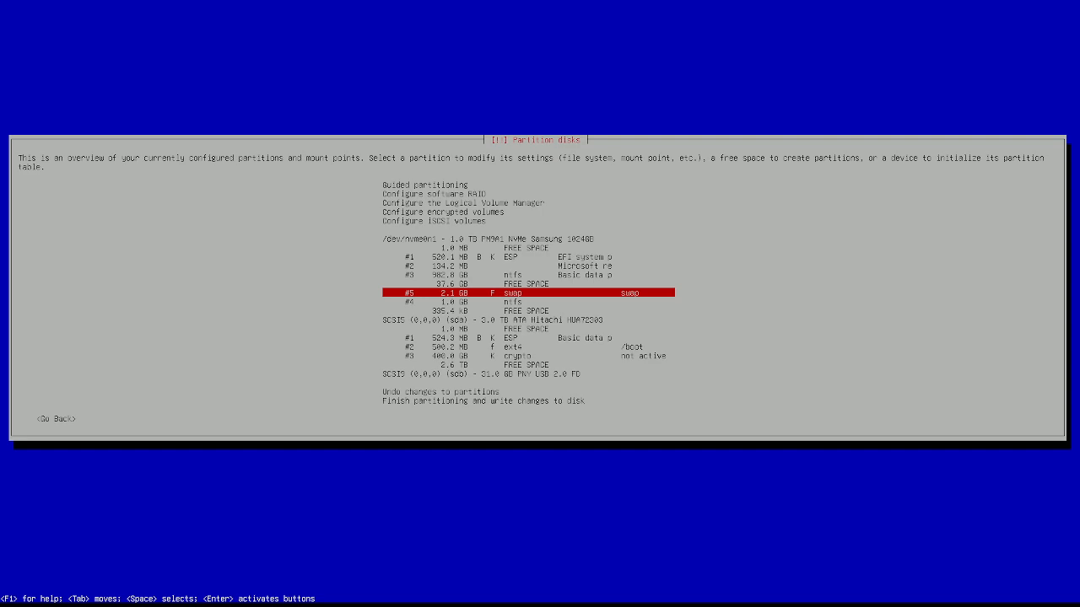
key("Return")
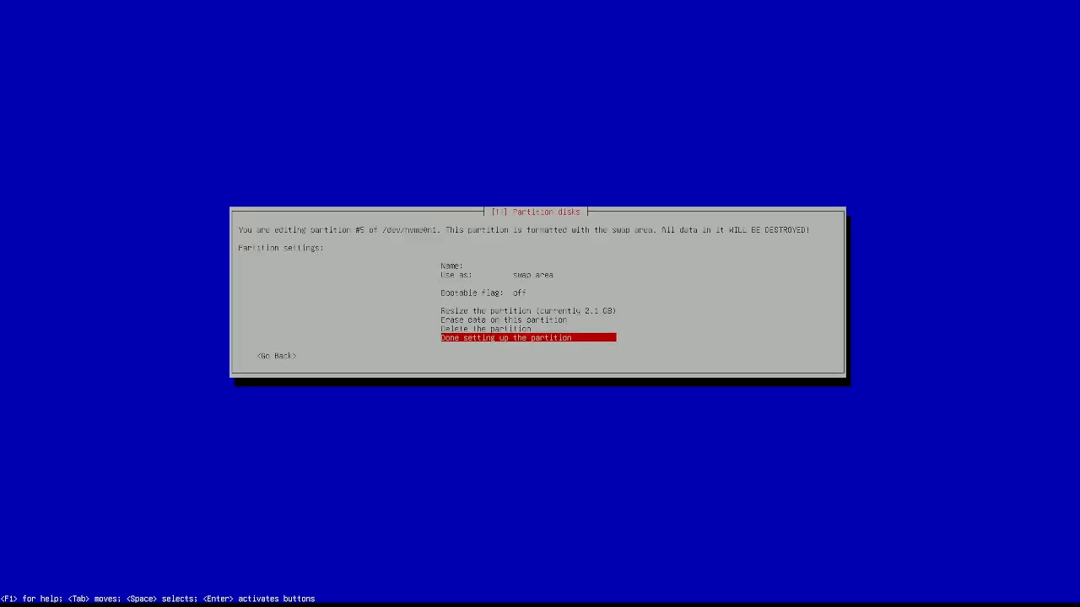
key("Up")
key("Return")
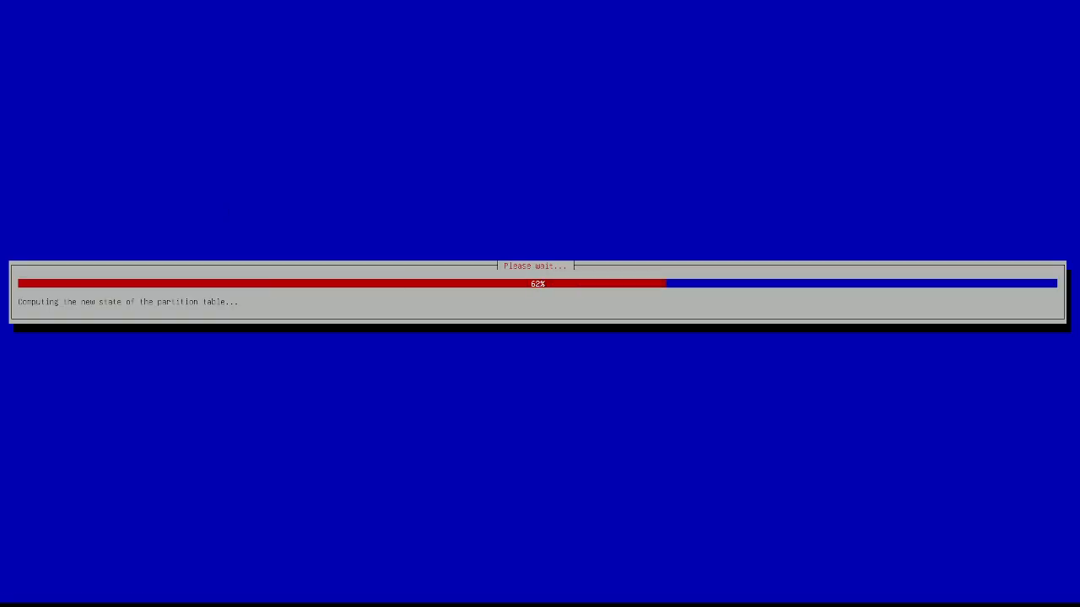
Step: Move down the partition list to the /boot ext4 partition on sda
key("Down")
key("Down")
key("Down")
key("Down")
key("Down")
key("Down")
key("Down")
key("Down")
key("Down")
key("Down")
key("Down")
key("Down")
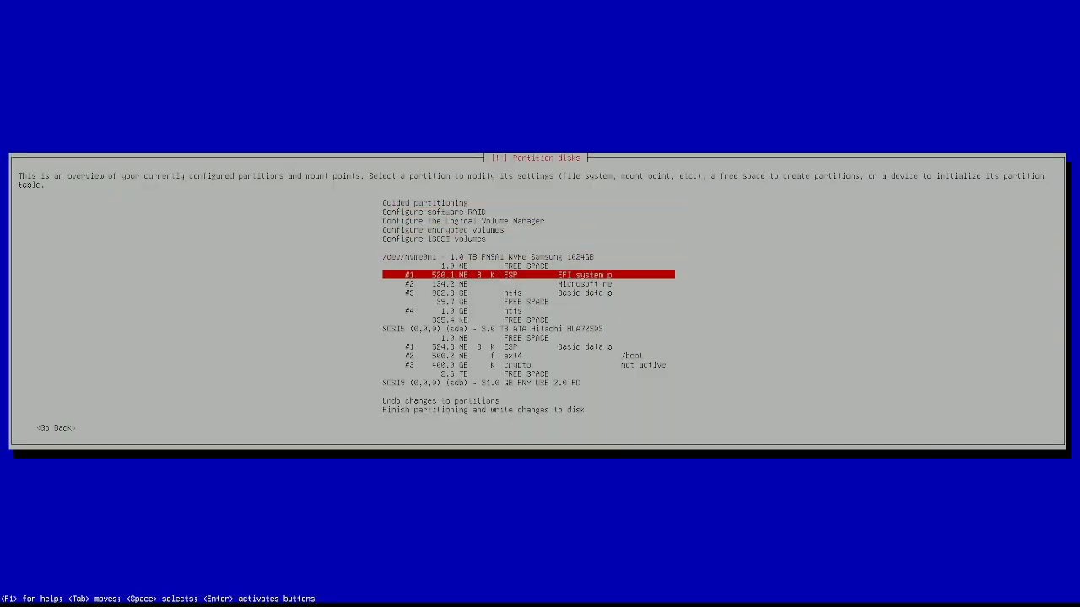
key("Down")
key("Down")
key("Up")
key("Up")
key("Down")
key("Down")
key("Down")
key("Down")
key("Down")
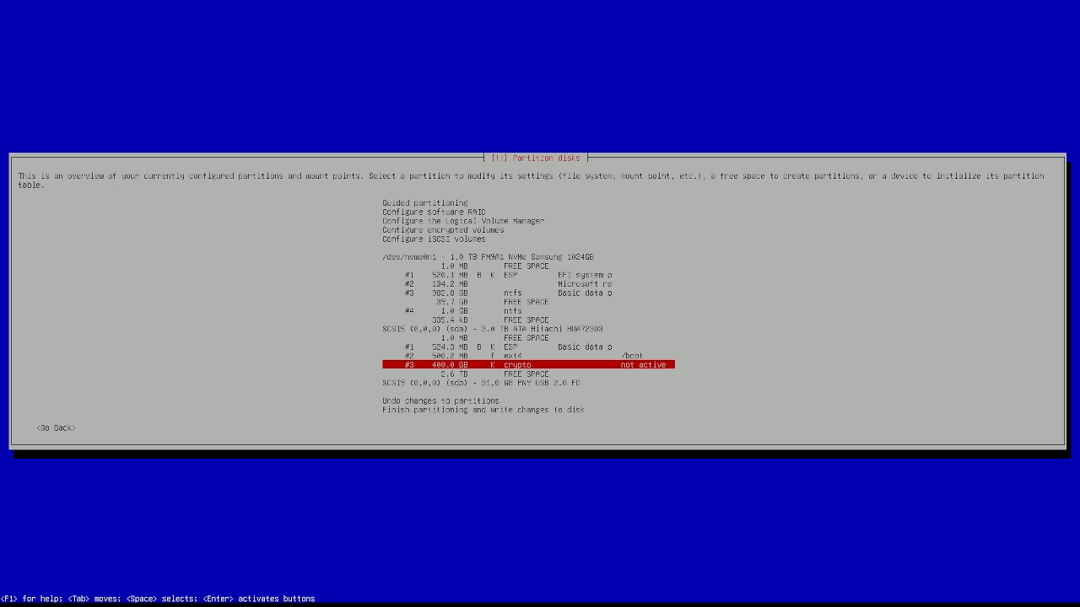
Step: Reopen encrypted volume configuration and write the /dev/nvme0n1 partition changes to disk
key("Up")
key("Up")
key("Up")
key("Up")
key("Up")
key("Up")
key("Up")
key("Up")
key("Up")
key("Up")
key("Up")
key("Up")
key("Up")
key("Up")
key("Return")
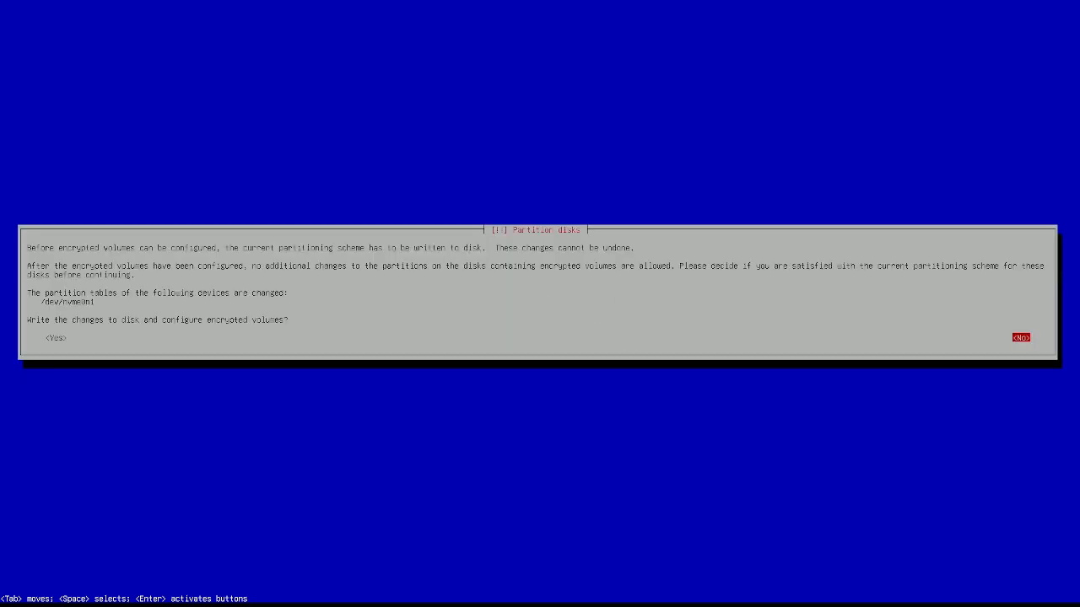
key("Tab")
key("Return")
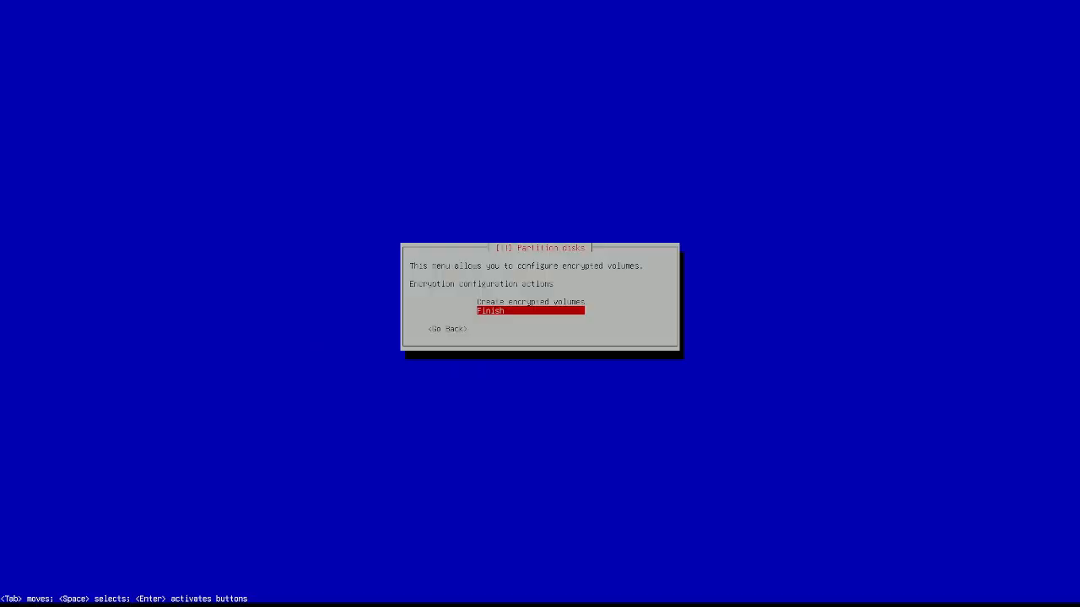
Step: Create encrypted volumes with /dev/sda3 marked as the device to encrypt
key("Up")
key("Return")
key("Down")
key("Down")
key("Down")
key("Down")
key("Down")
key("Down")
key("Down")
key("Down")
key("Down")
key("Down")
key("space")
key("Tab")
key("Return")
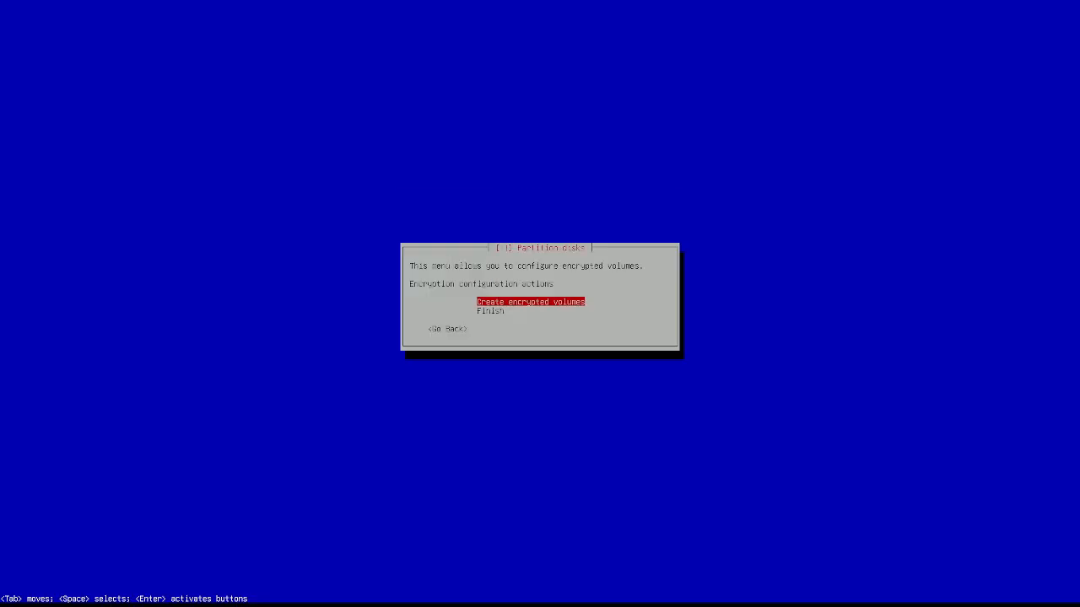
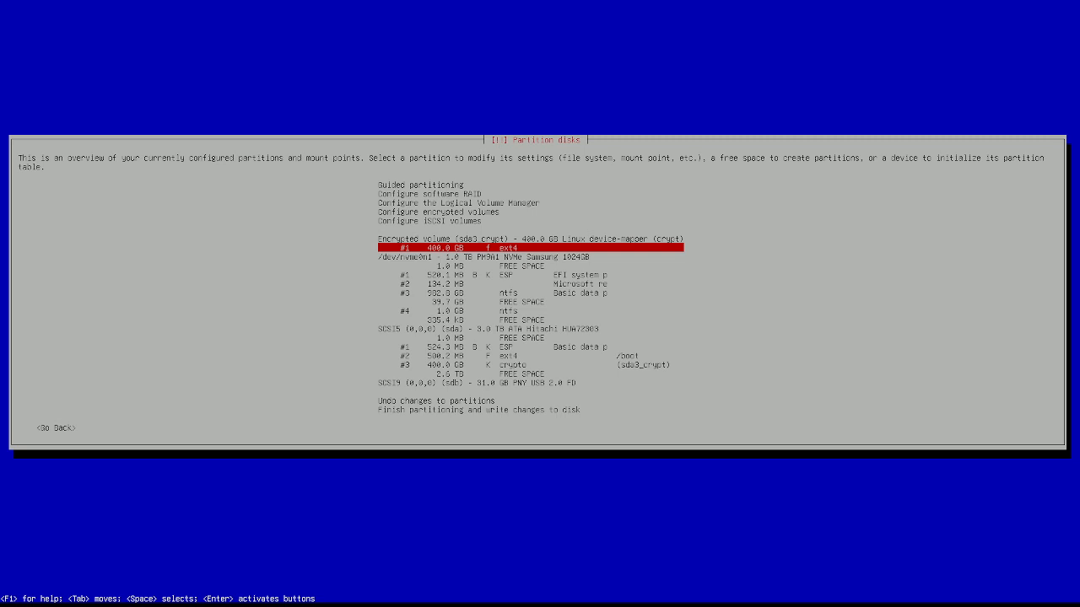
Step: Look over the 400.0 GB sda3 crypto and 500.2 MB /boot rows, then select the sda3_crypt encrypted volume
key("Down")
key("Down")
key("Down")
key("Down")
key("Down")
key("Down")
key("Down")
key("Down")
key("Down")
key("Down")
key("Down")
key("Down")
key("Down")
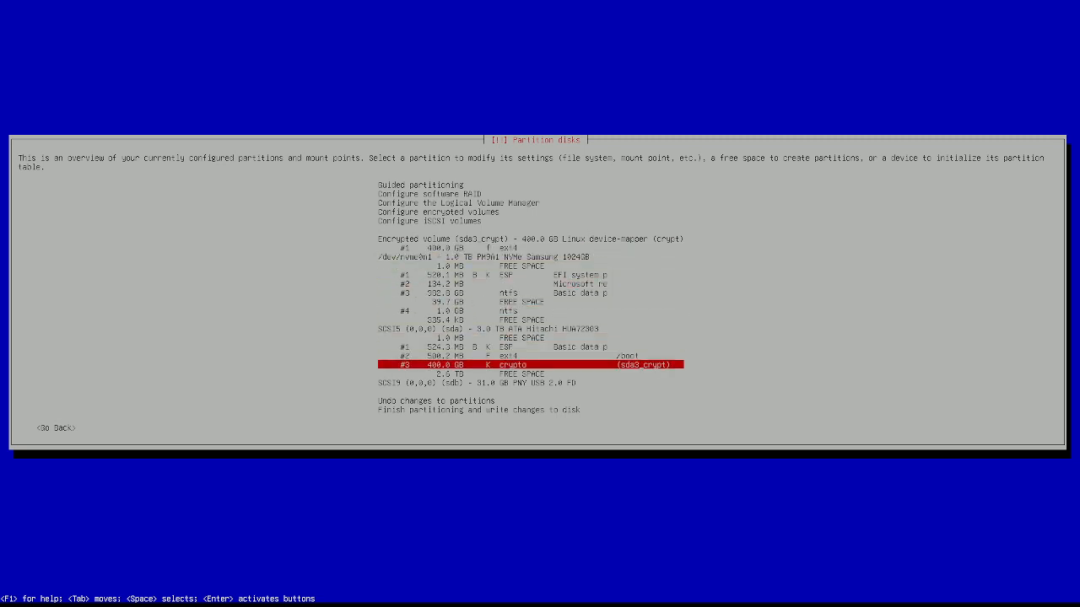
key("Up")
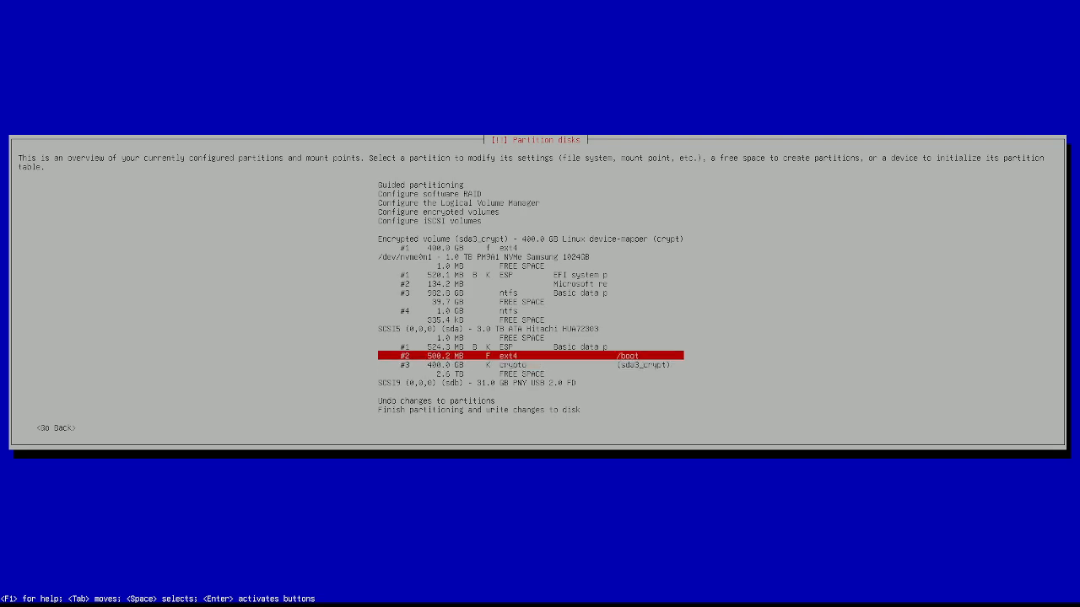
key("Down")
key("Up")
key("Up")
key("Up")
key("Up")
key("Up")
key("Up")
key("Up")
key("Up")
key("Up")
key("Up")
key("Up")
key("Up")
key("Up")
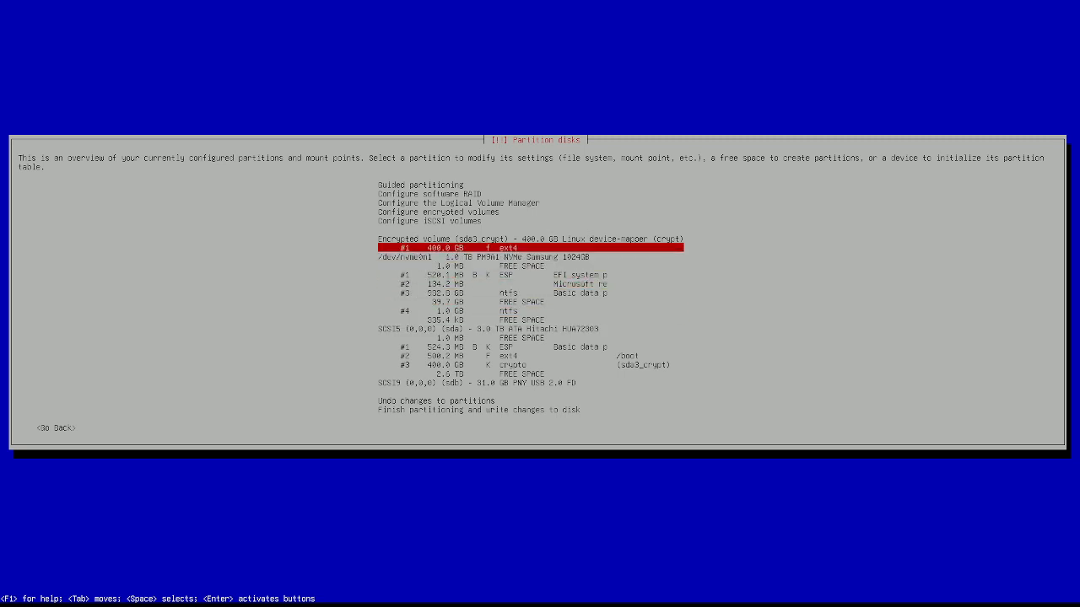
key("Up")
key("Up")
key("Up")
key("Up")
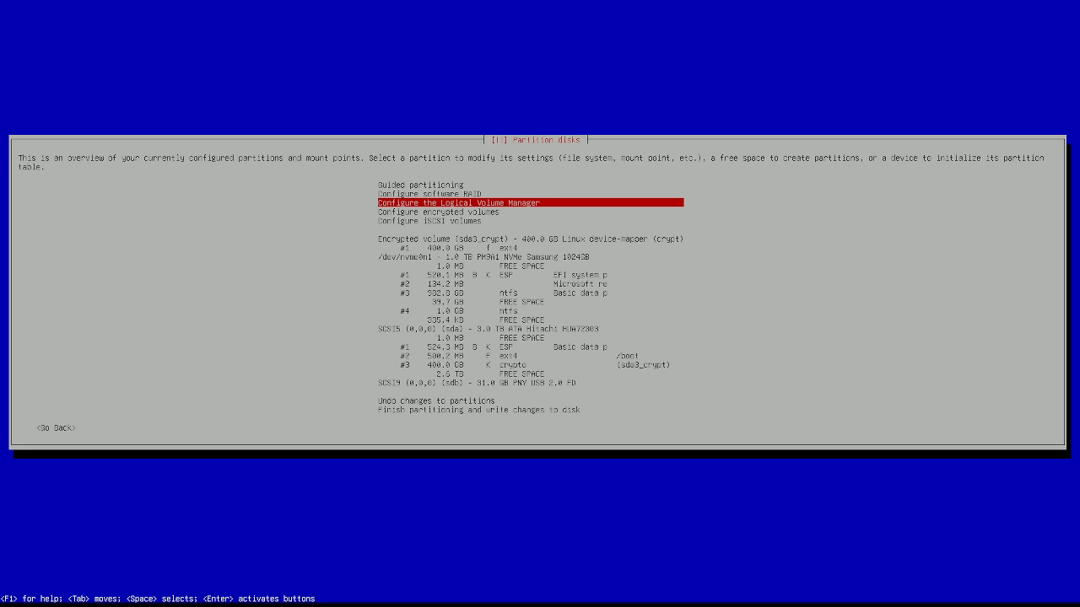
key("Down")
key("Down")
key("Down")
key("Down")
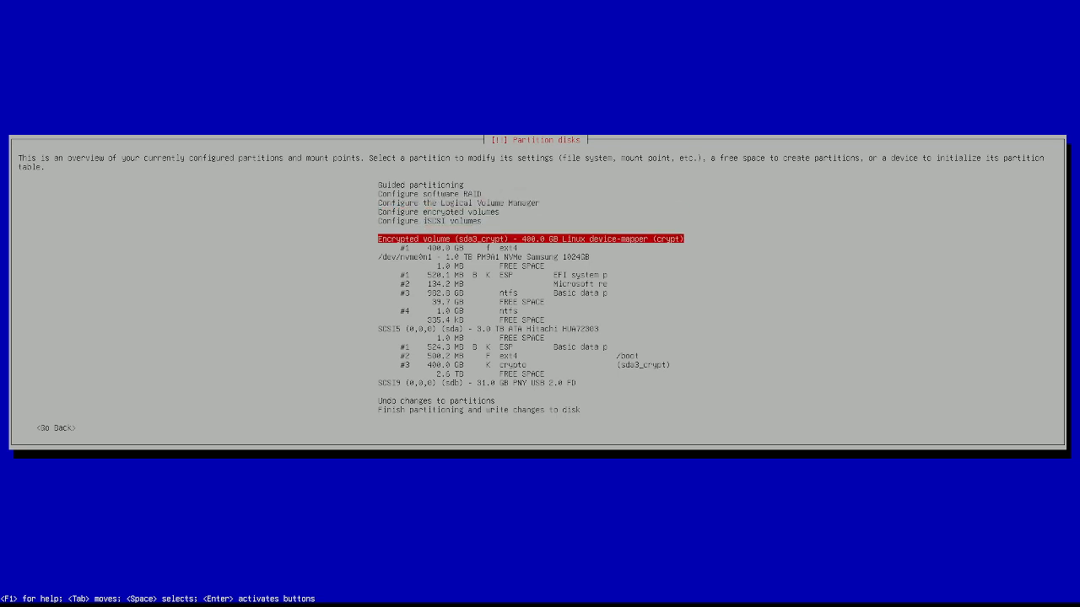
Step: Set the encrypted volume's ext4 partition to mount at / and return to the overview
key("Return")
key("Down")
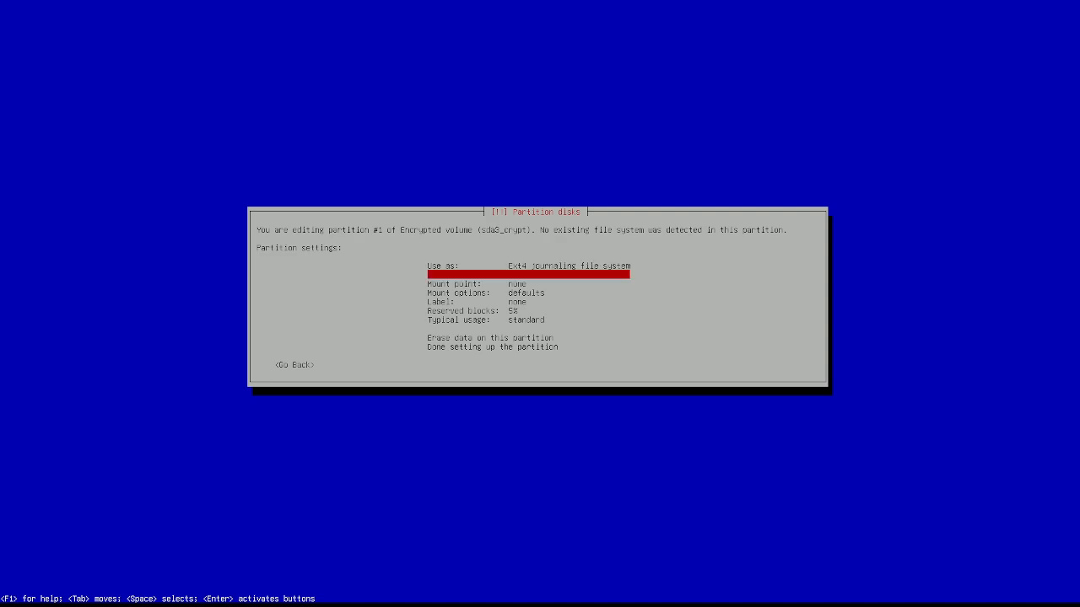
key("Return")
key("Return")
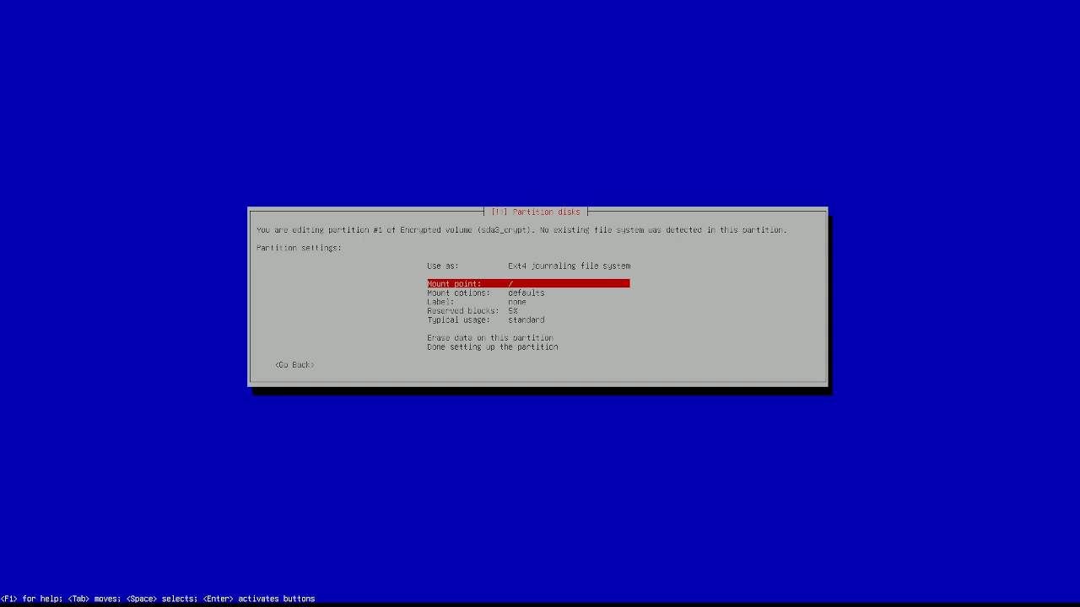
key("Down")
key("Down")
key("Down")
key("Down")
key("Down")
key("Down")
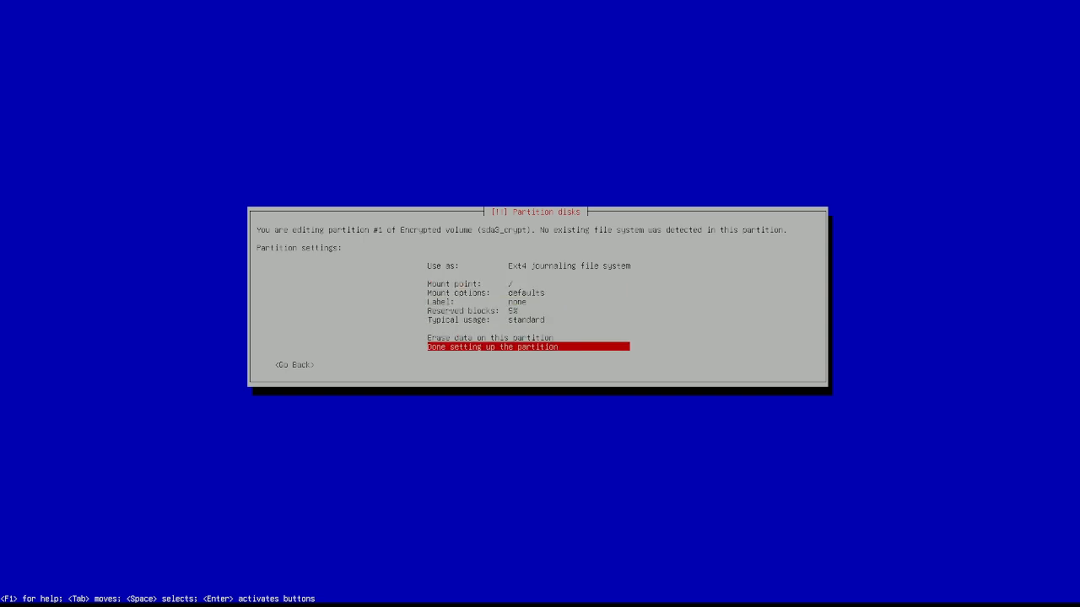
key("Tab")
key("Return")
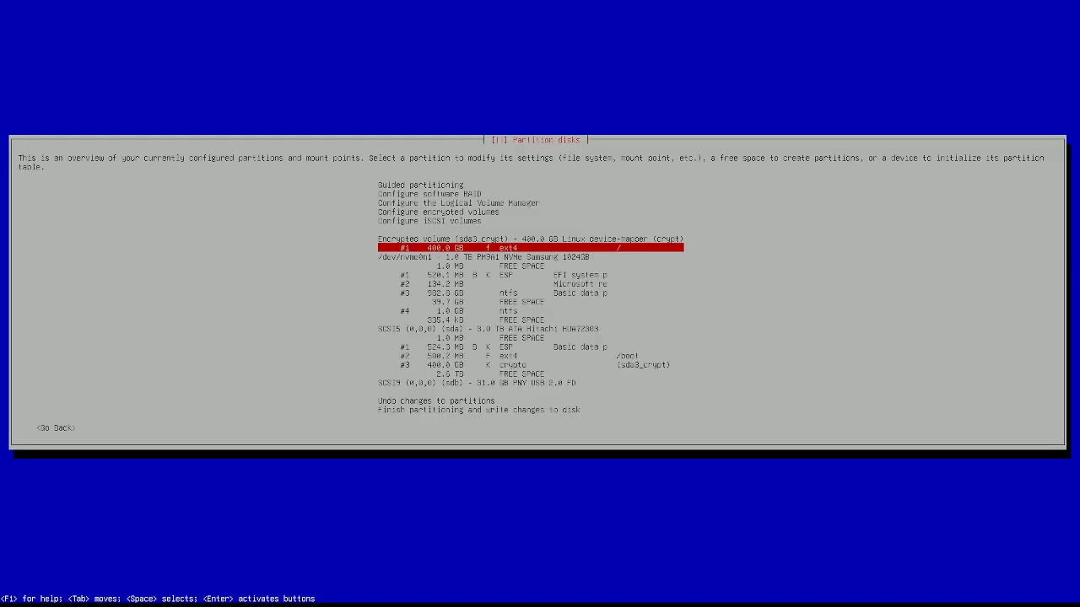
Step: Move up the partitioning actions to Configure the Logical Volume Manager
key("Up")
key("Up")
key("Up")
key("Up")
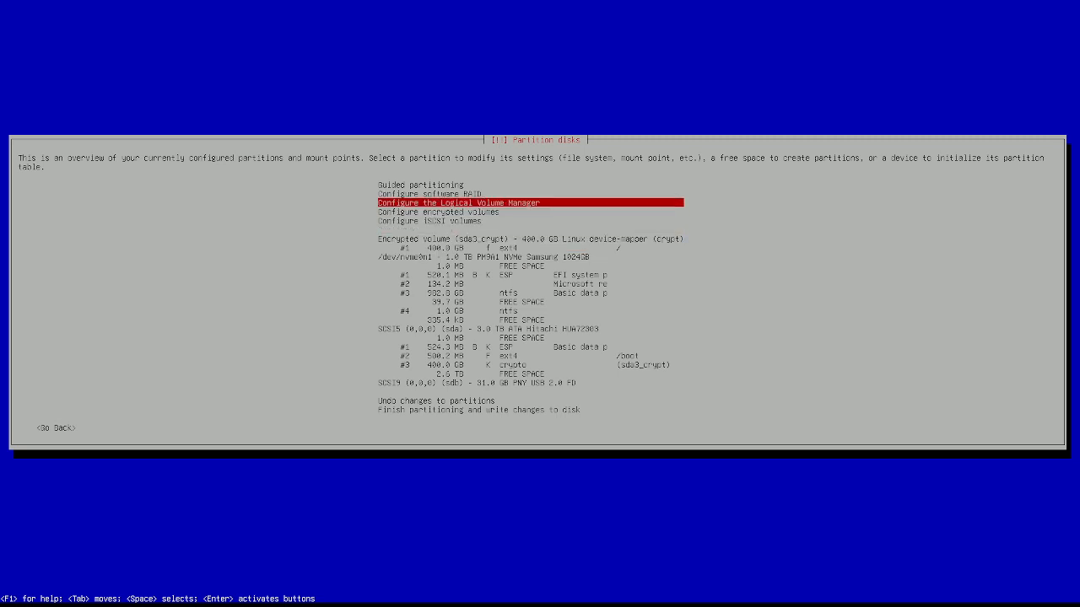
key("Down")
key("Down")
key("Down")
key("Down")
key("Down")
key("Up")
key("Up")
key("Up")
key("Up")
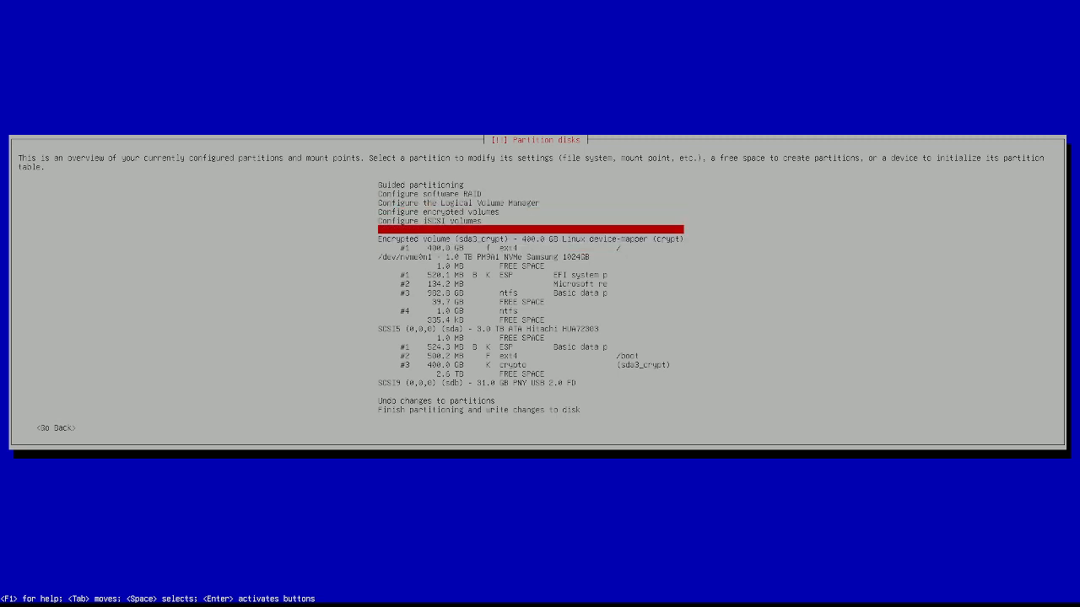
key("Up")
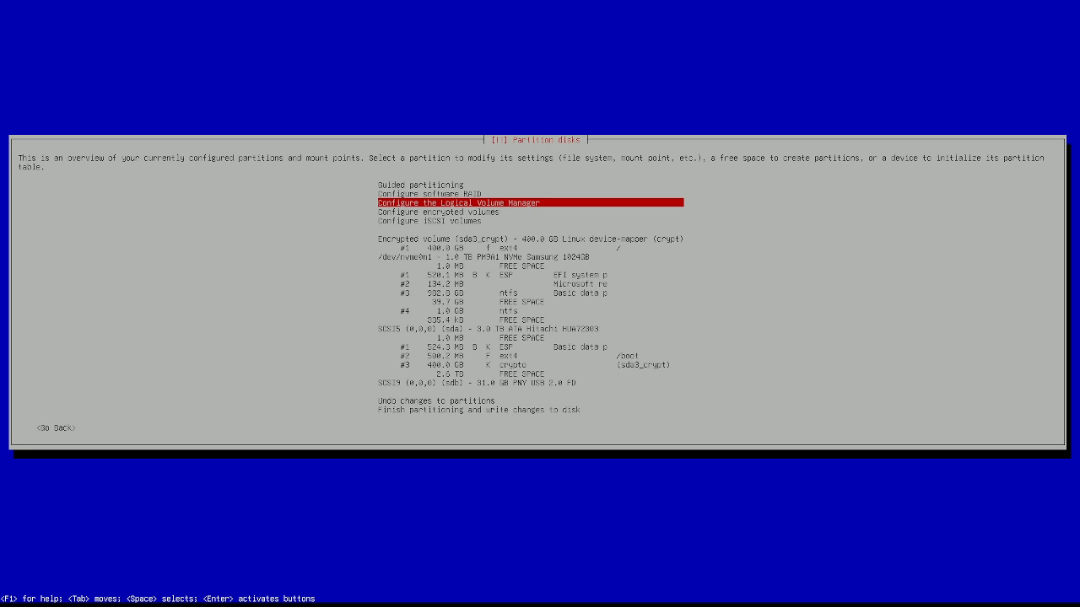
Step: Start LVM configuration, agreeing to write the pending partition changes to disk
key("Return")
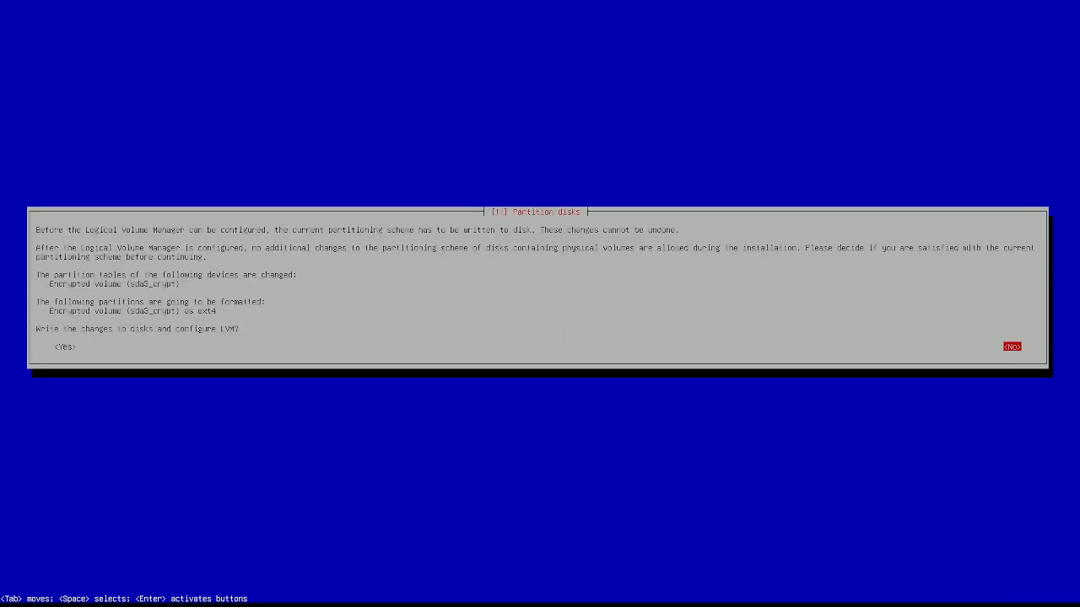
key("Tab")
key("Return")
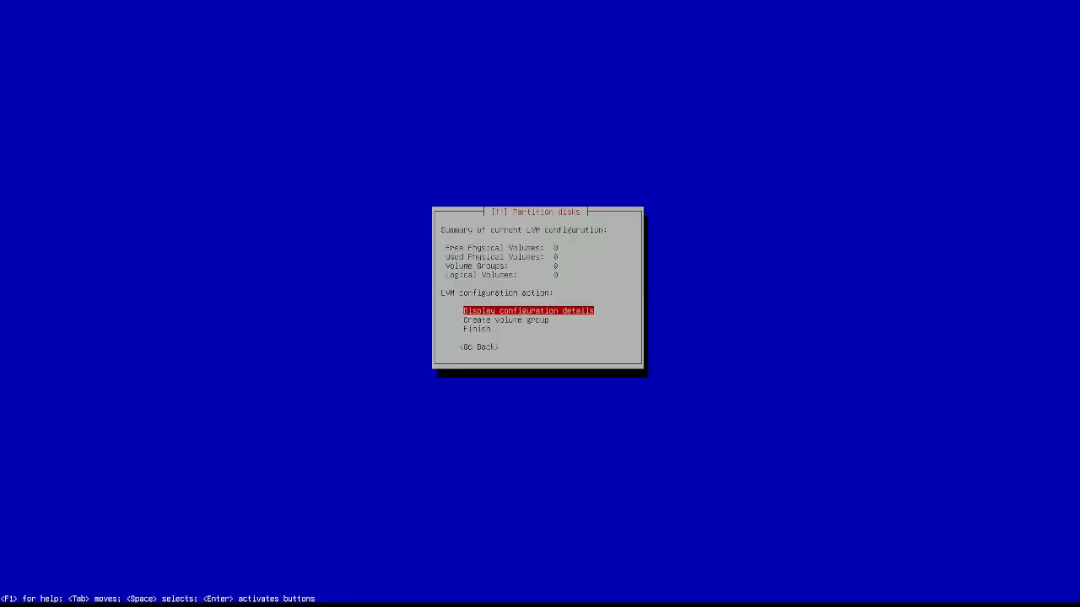
Step: Create volume group vg0 on /dev/mapper/sda3_crypt
key("Down")
key("Down")
key("Up")
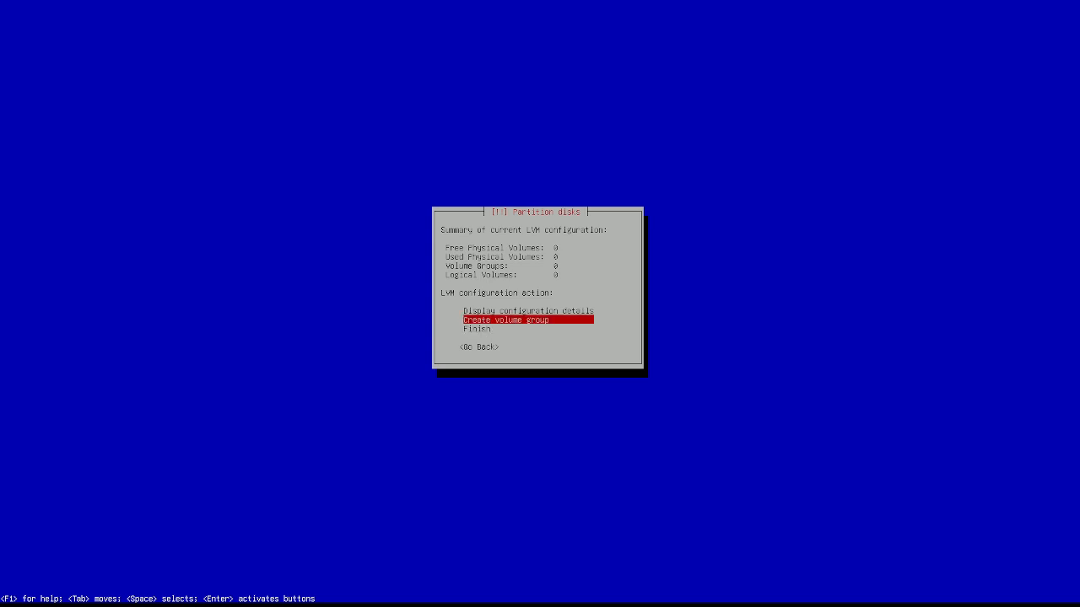
key("Return")
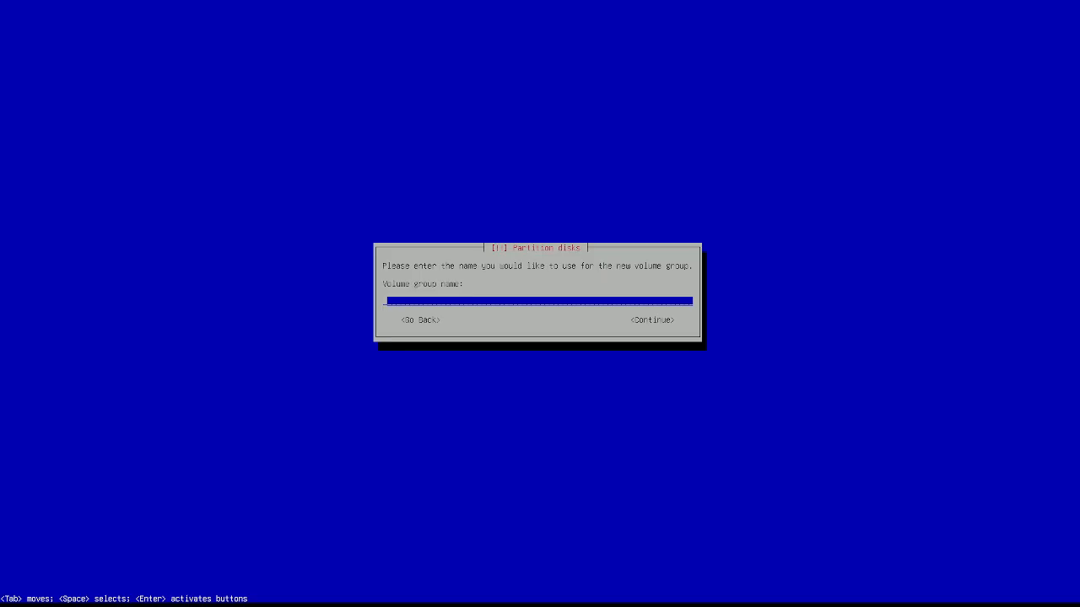
type("vg0")
key("Return")
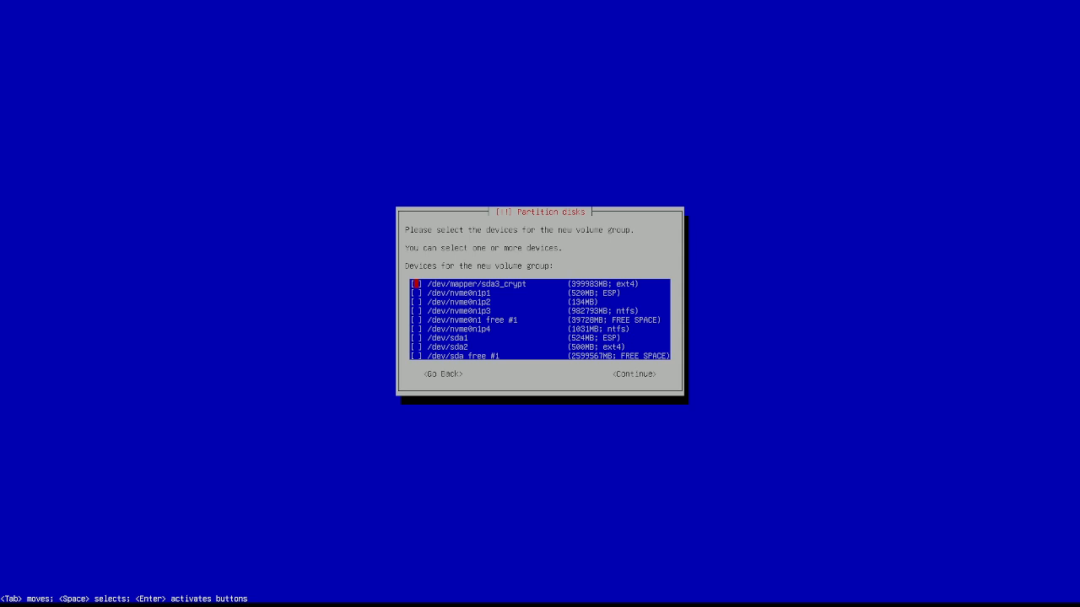
key("Tab")
key("Return")
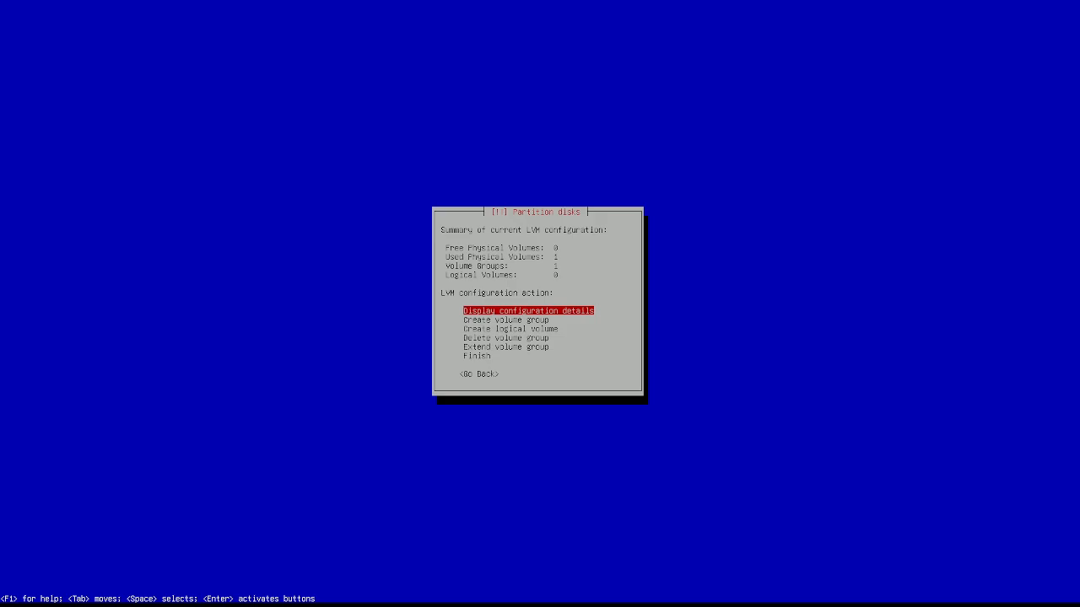
key("Down")
key("Down")
key("Down")
key("Down")
key("Down")
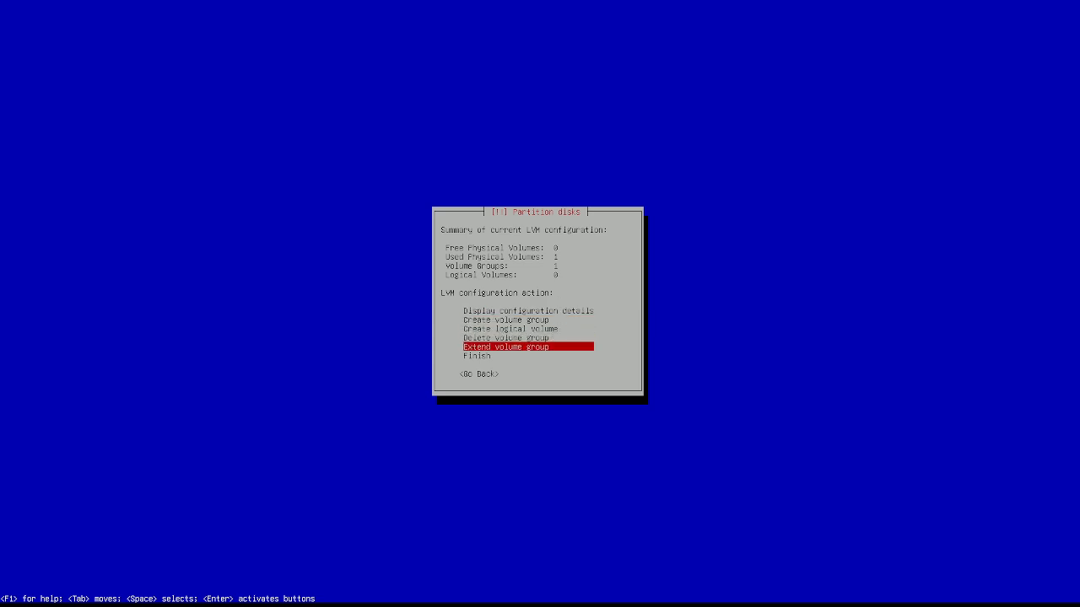
key("Return")
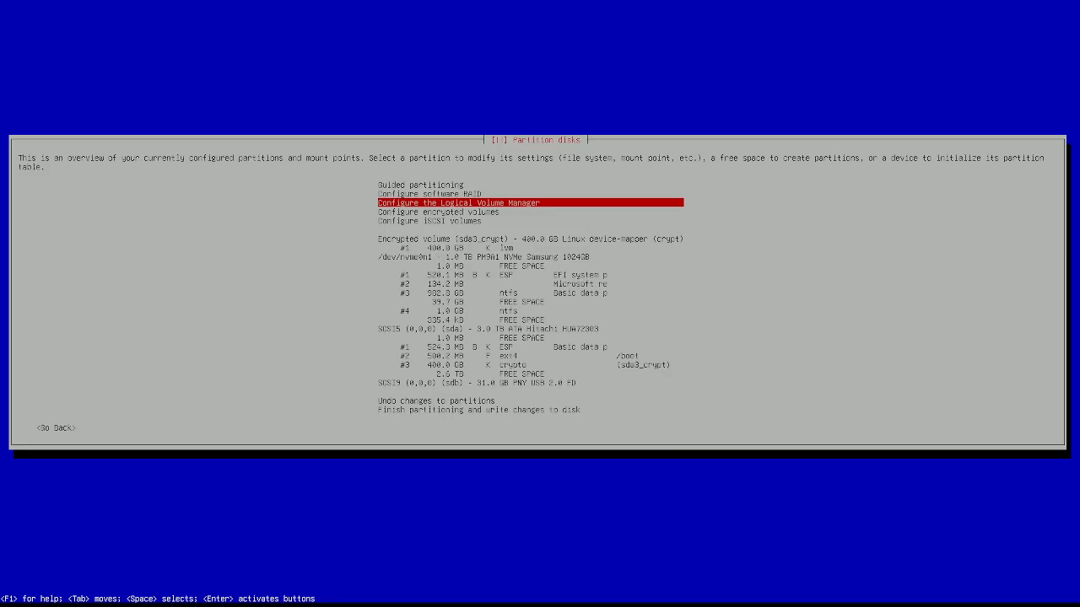
key("Down")
key("Down")
key("Down")
key("Down")
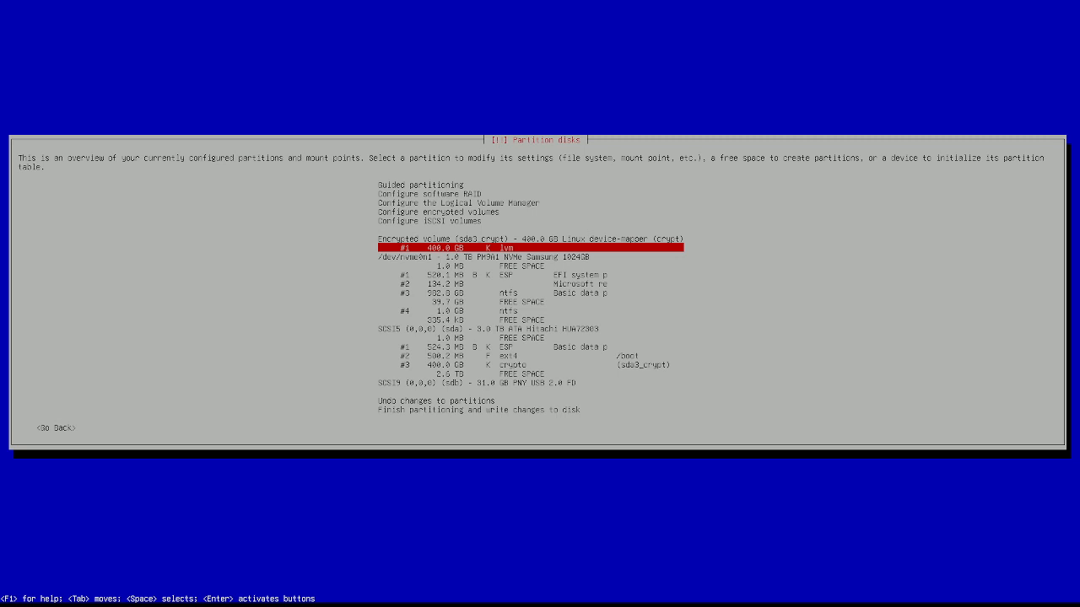
key("Return")
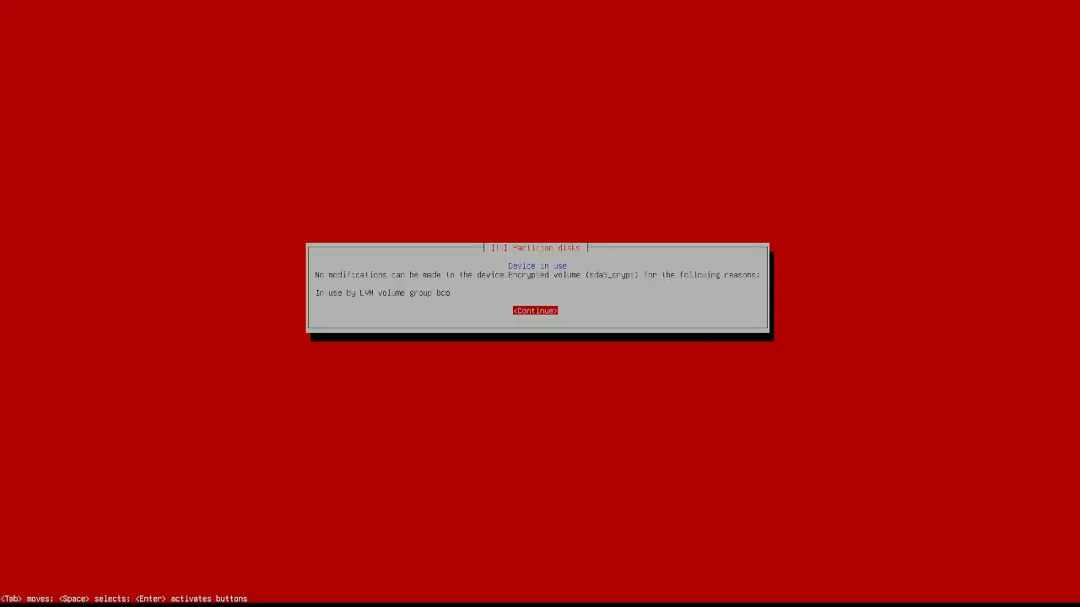
key("Return")
key("Up")
key("Up")
key("Up")
key("Up")
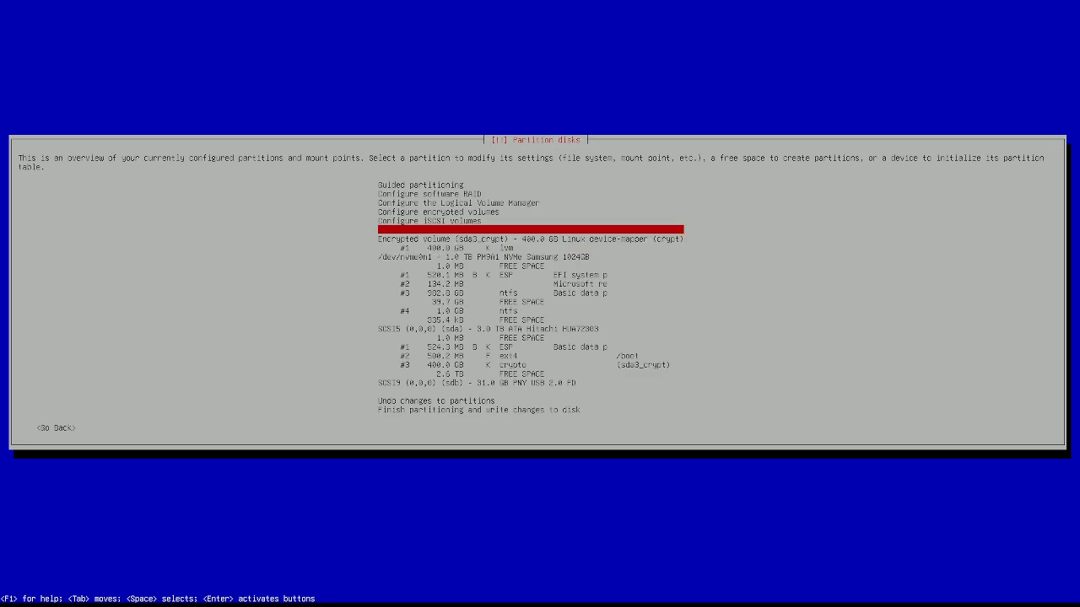
key("Return")
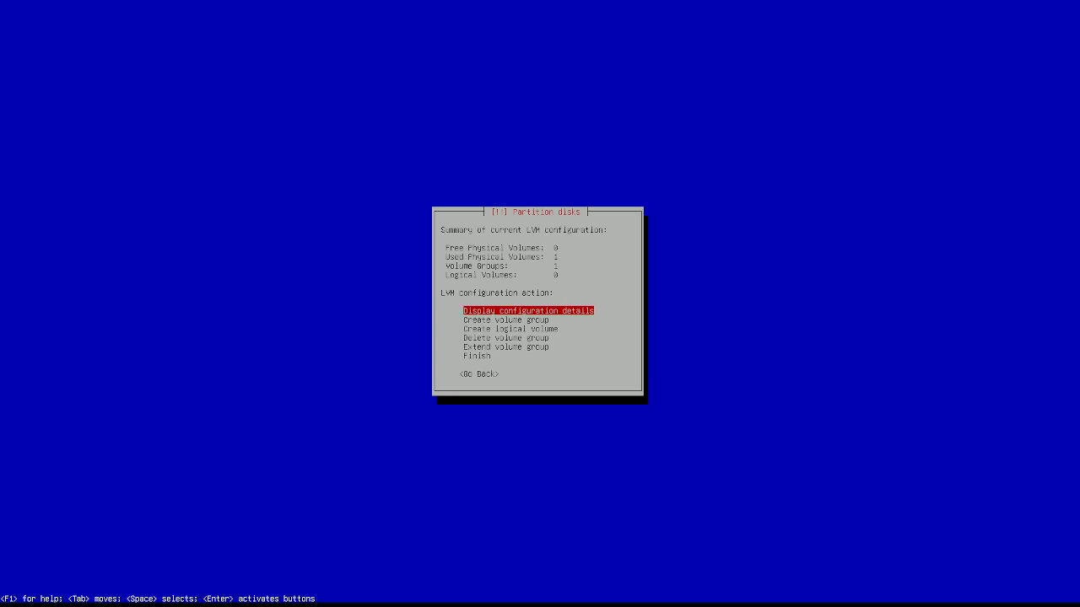
Step: Start creating a logical volume in the volume group
key("Down")
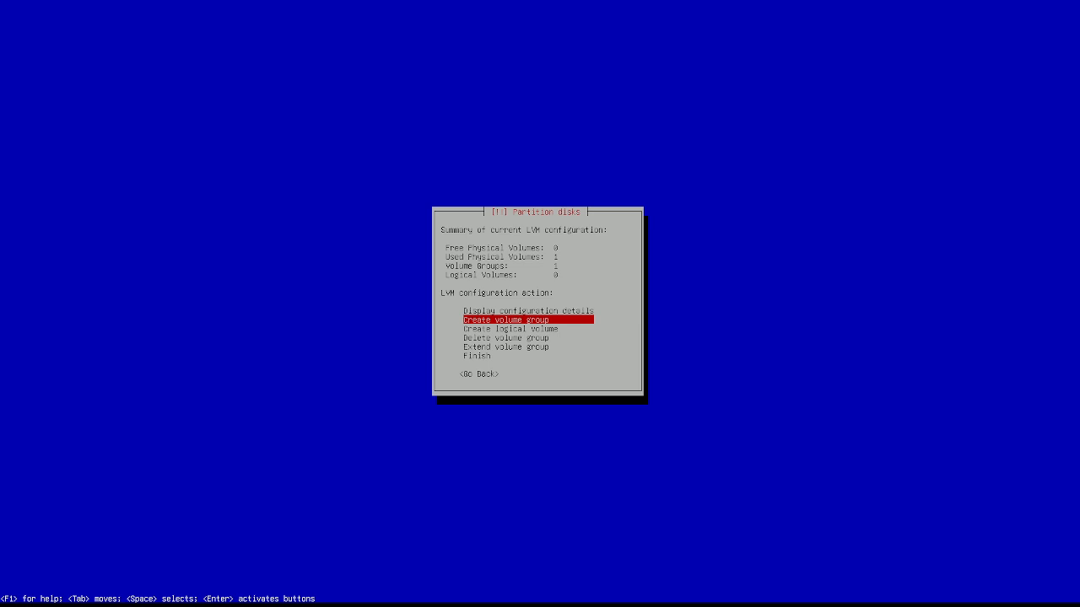
key("Down")
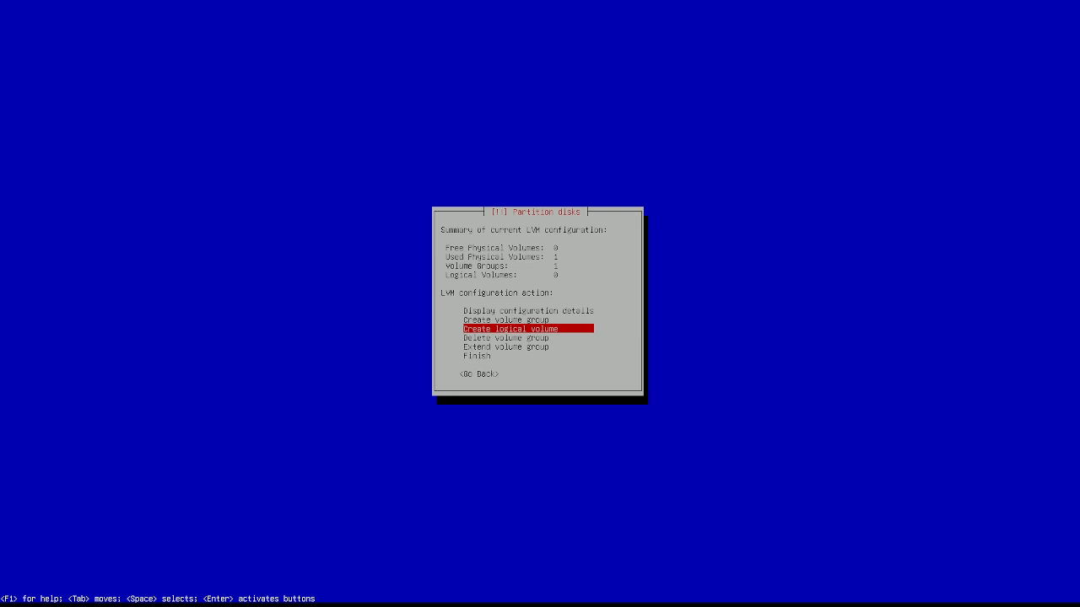
key("Up")
key("Up")
key("Down")
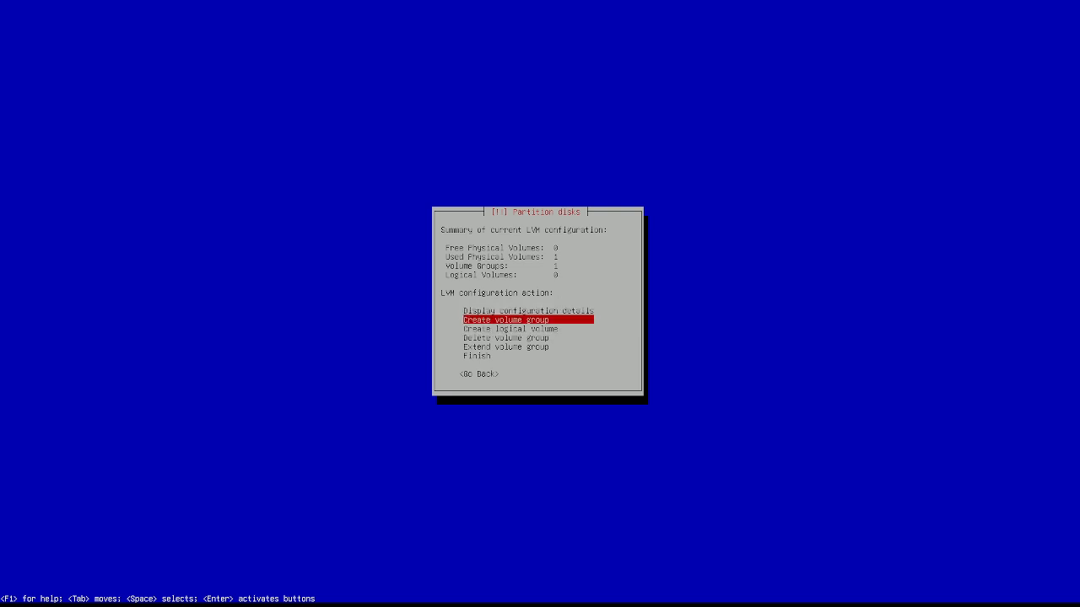
key("Down")
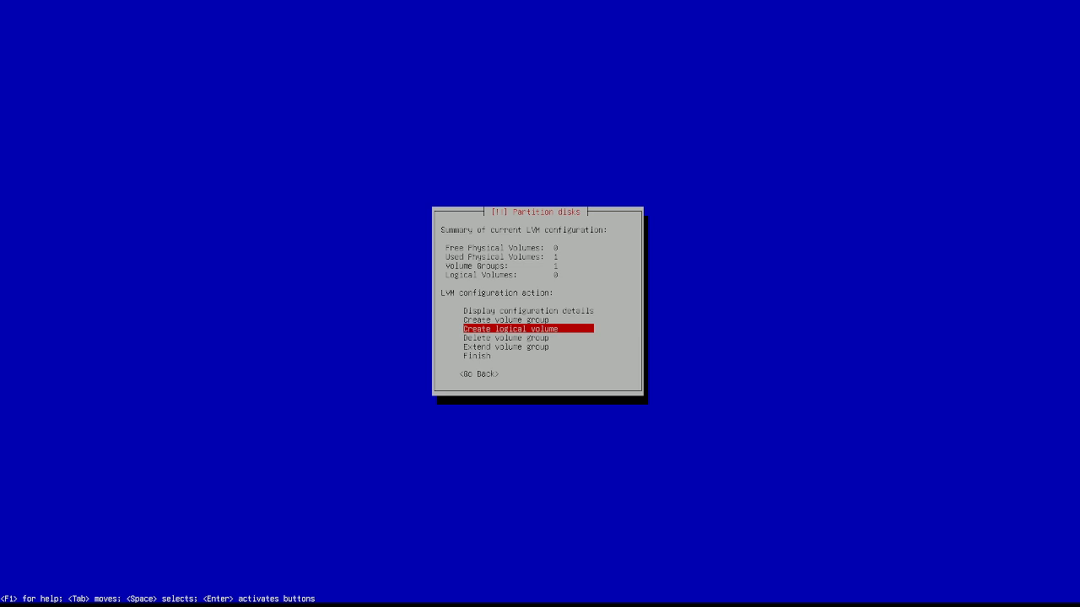
key("Return")
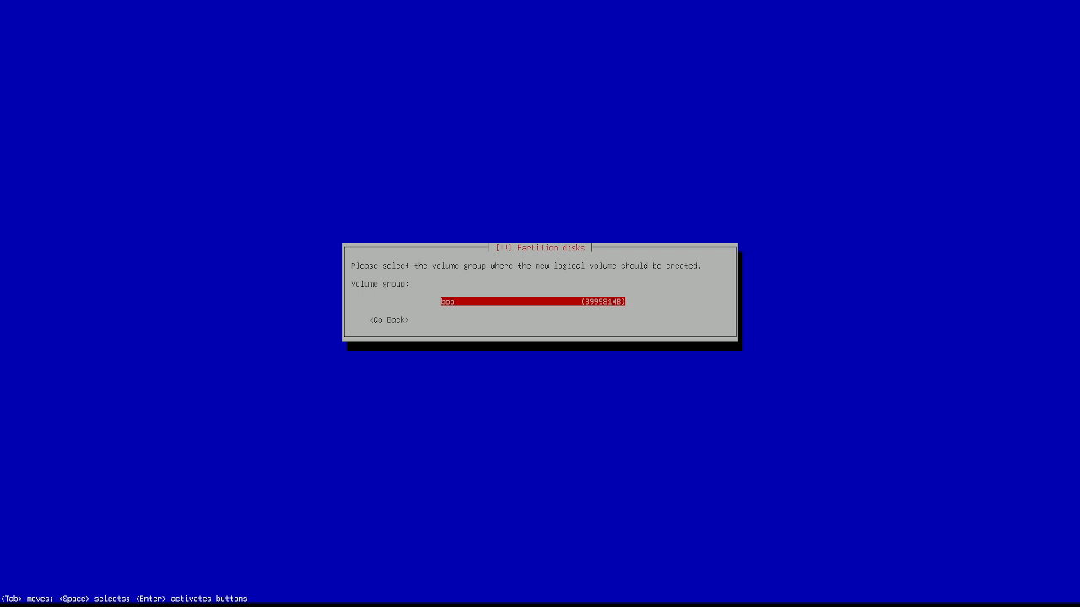
key("Tab")
key("Tab")
key("Return")
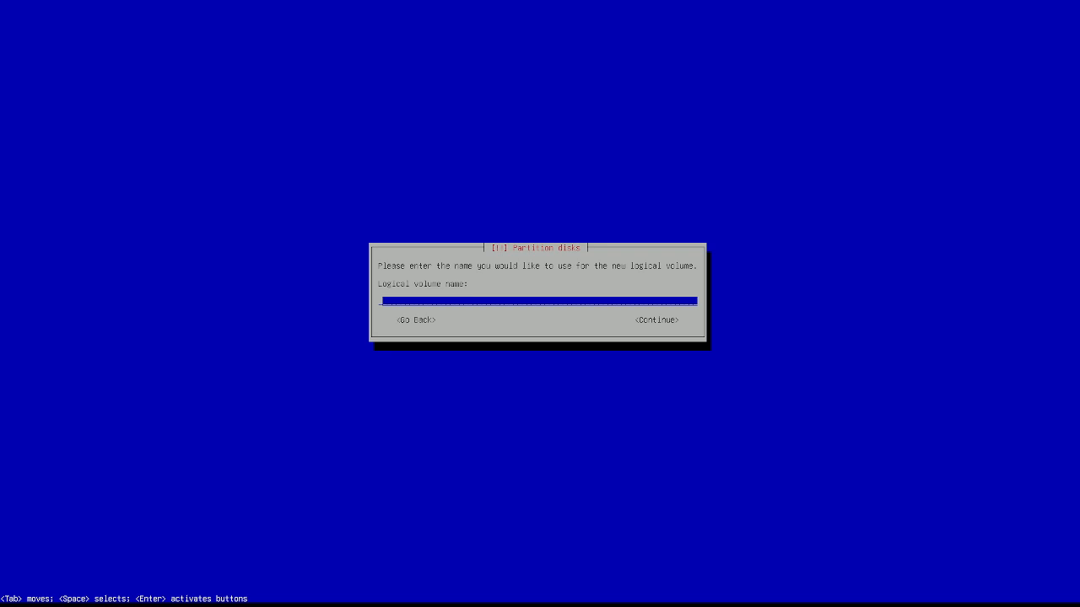
Step: Name the logical volume secret-swap and give it a size of 32G
type("swap")
key("BackSpace")
key("BackSpace")
key("BackSpace")
key("BackSpace")
type("secret-swap")
key("Tab")
key("Return")
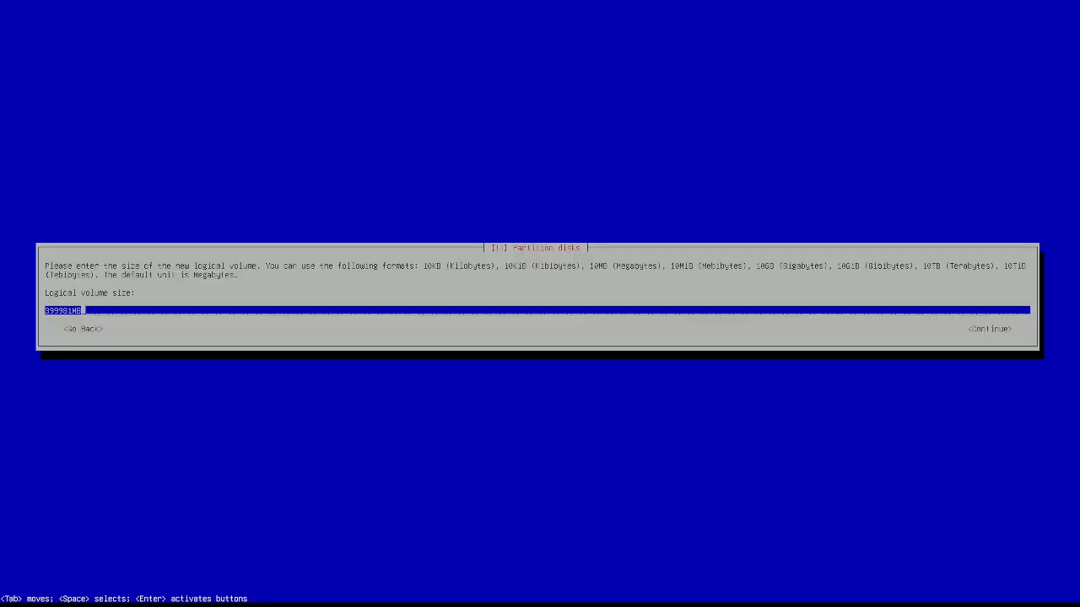
key("BackSpace")
key("BackSpace")
key("BackSpace")
key("BackSpace")
key("BackSpace")
key("BackSpace")
key("BackSpace")
key("BackSpace")
type("32G")
key("Tab")
key("Tab")
key("Tab")
key("Tab")
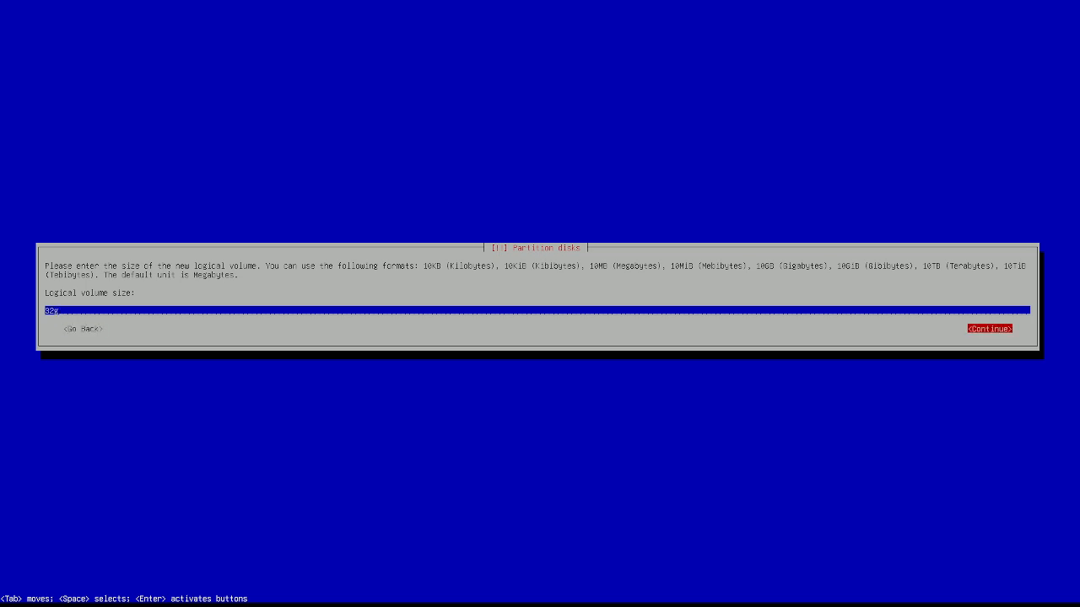
key("Return")
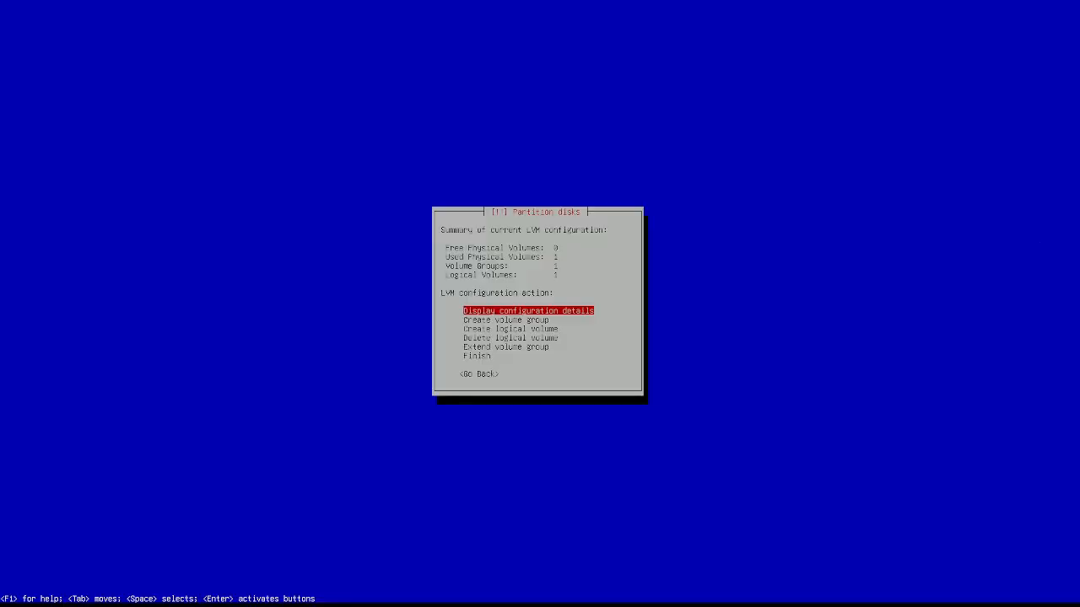
Step: Try naming a new logical volume '/' and dismiss the invalid name error
key("Down")
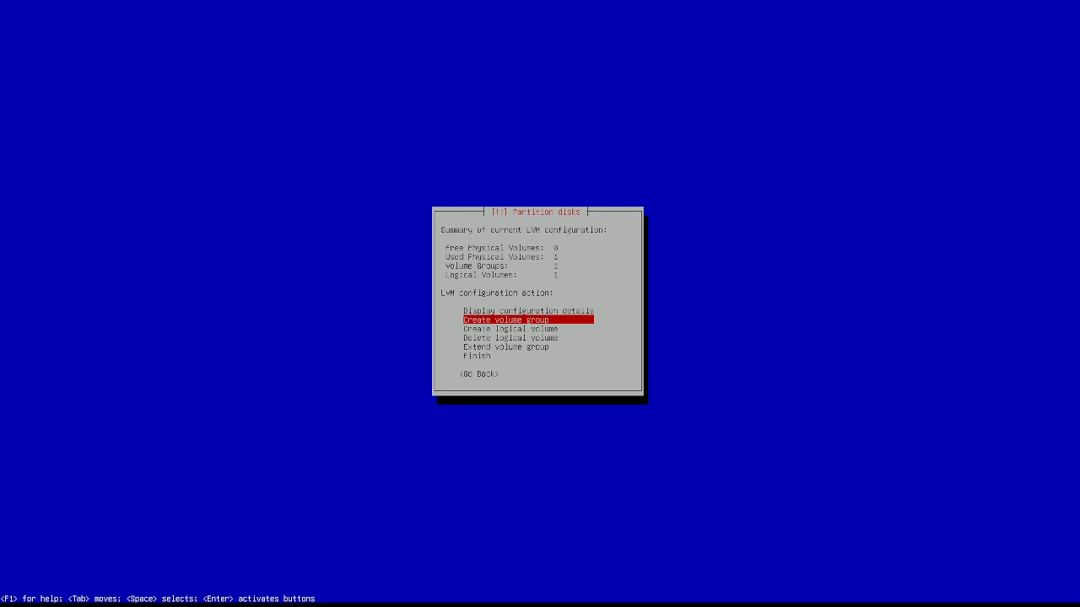
key("Down")
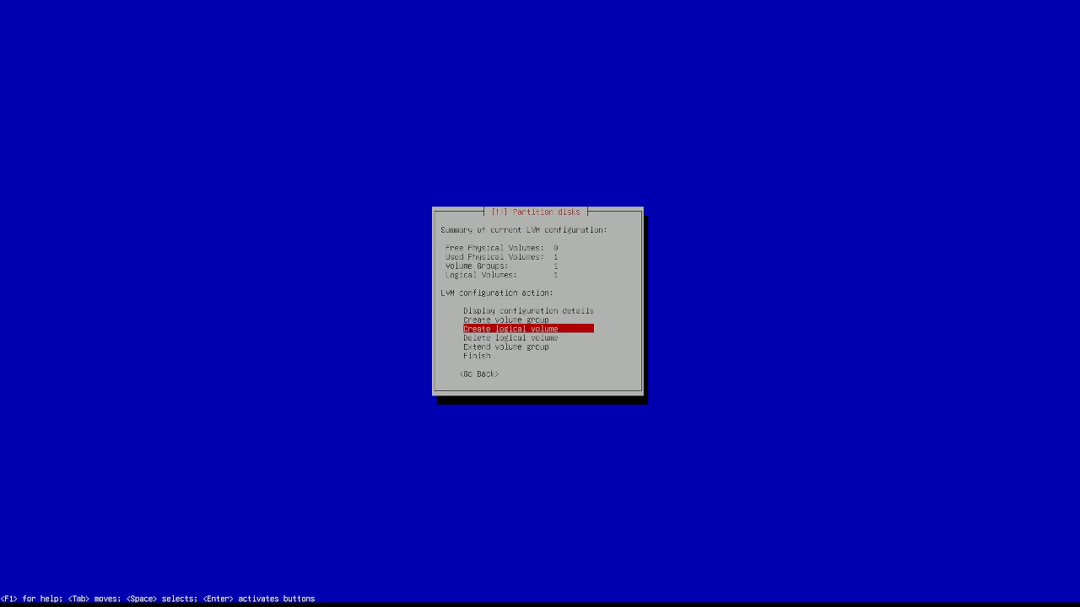
key("Return")
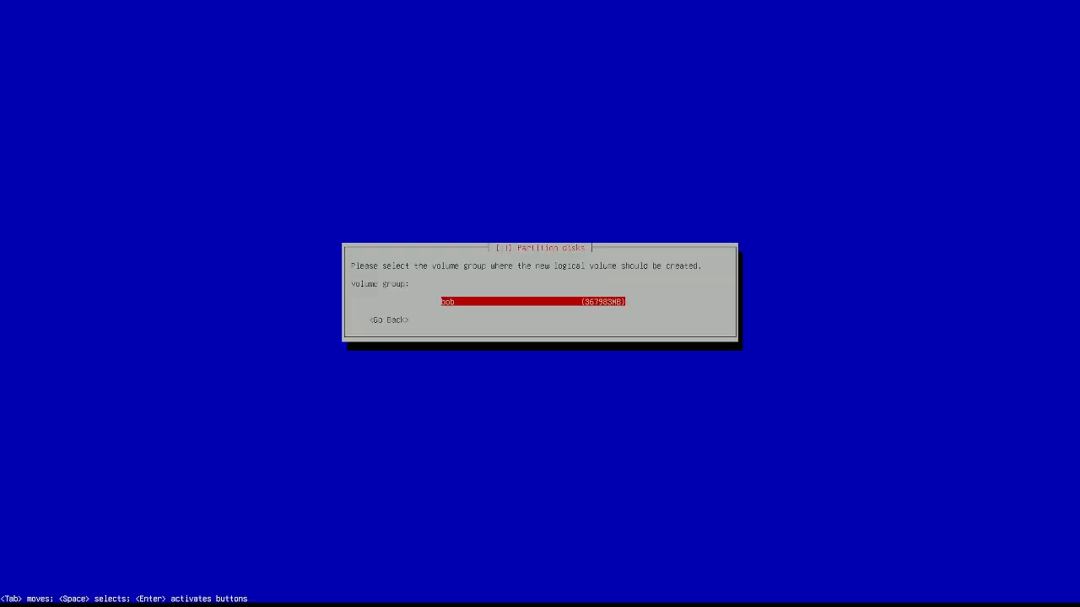
key("Return")
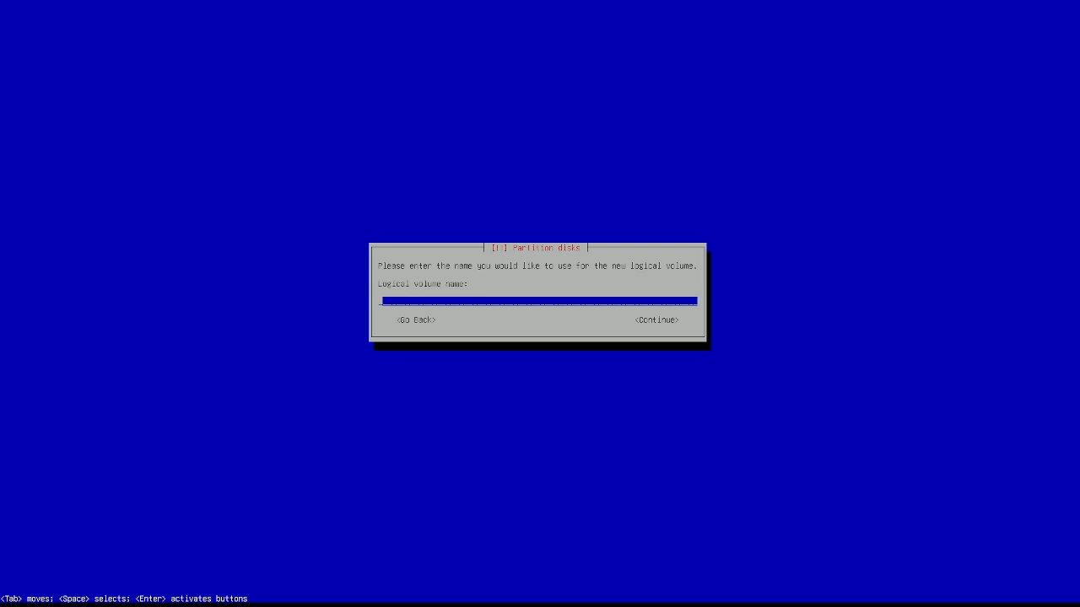
type("/")
key("Return")
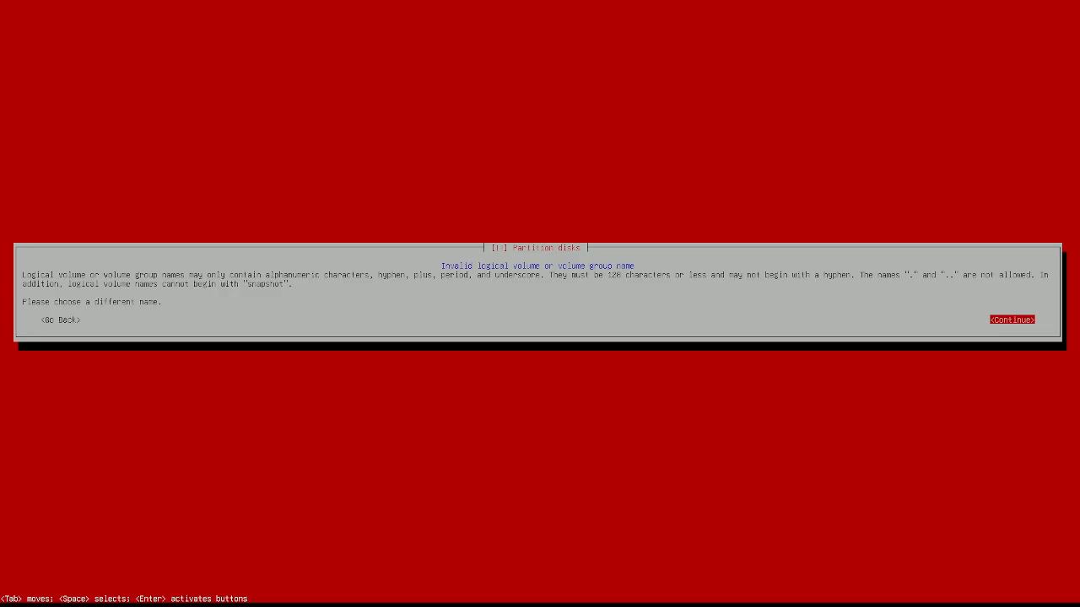
key("Return")
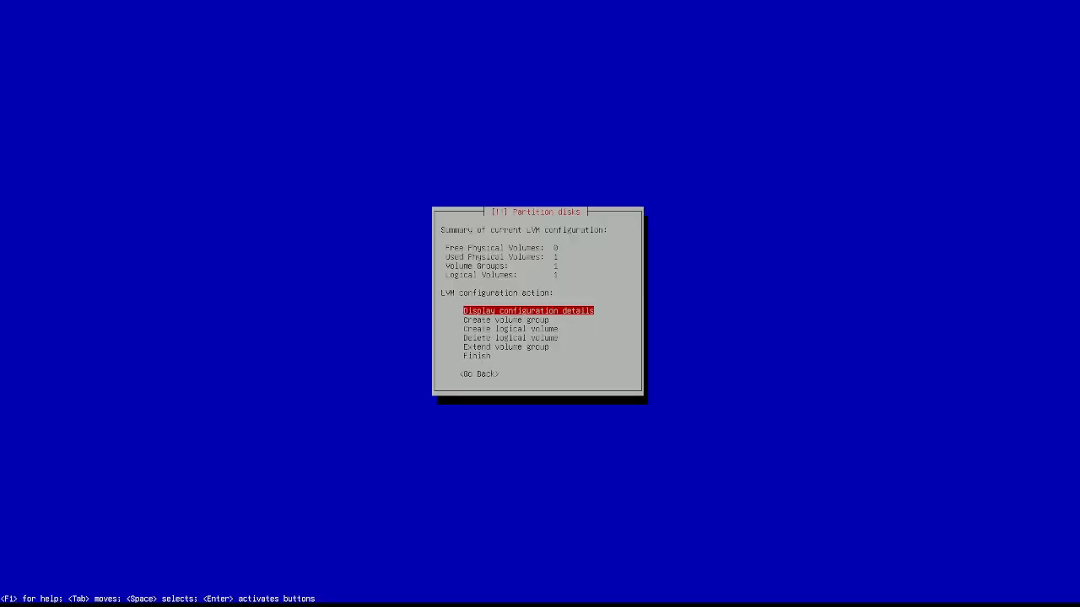
Step: Create logical volume root using all remaining 367983MB of the volume group
key("Down")
key("Down")
key("Return")
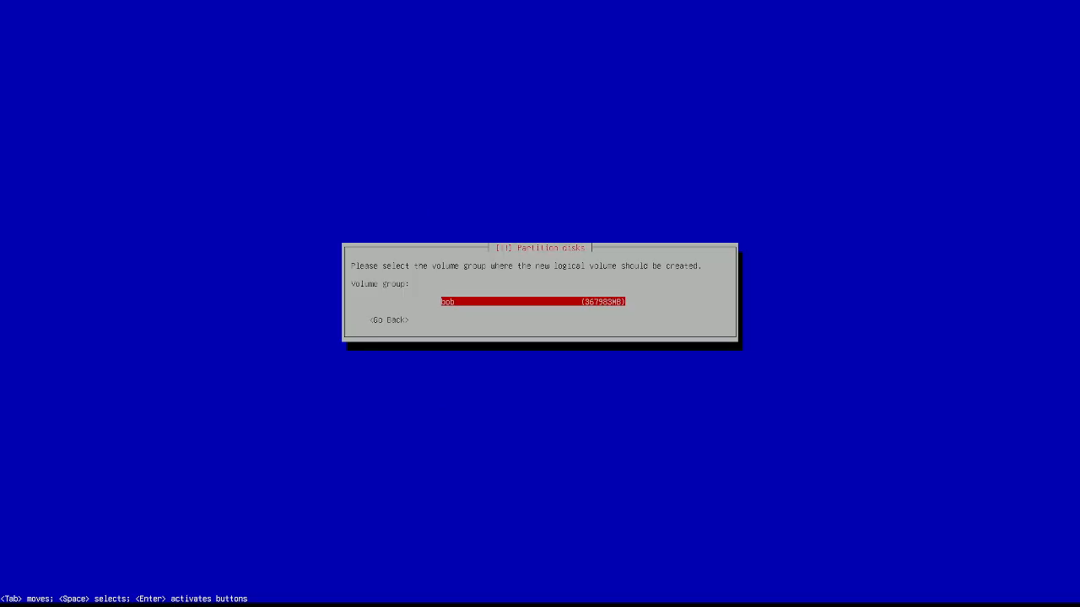
key("Return")
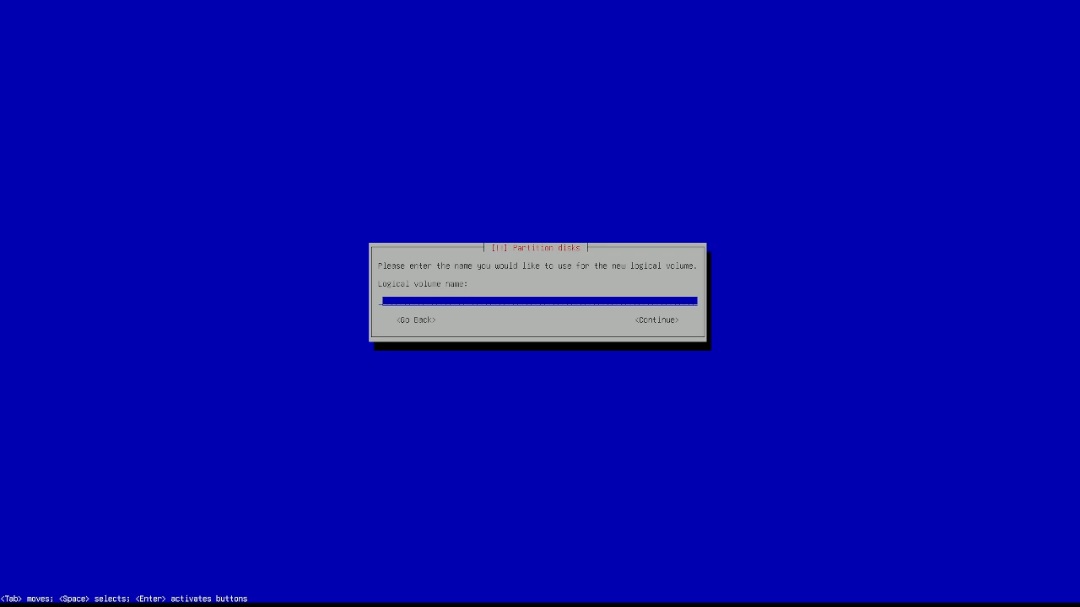
type("root")
key("Return")
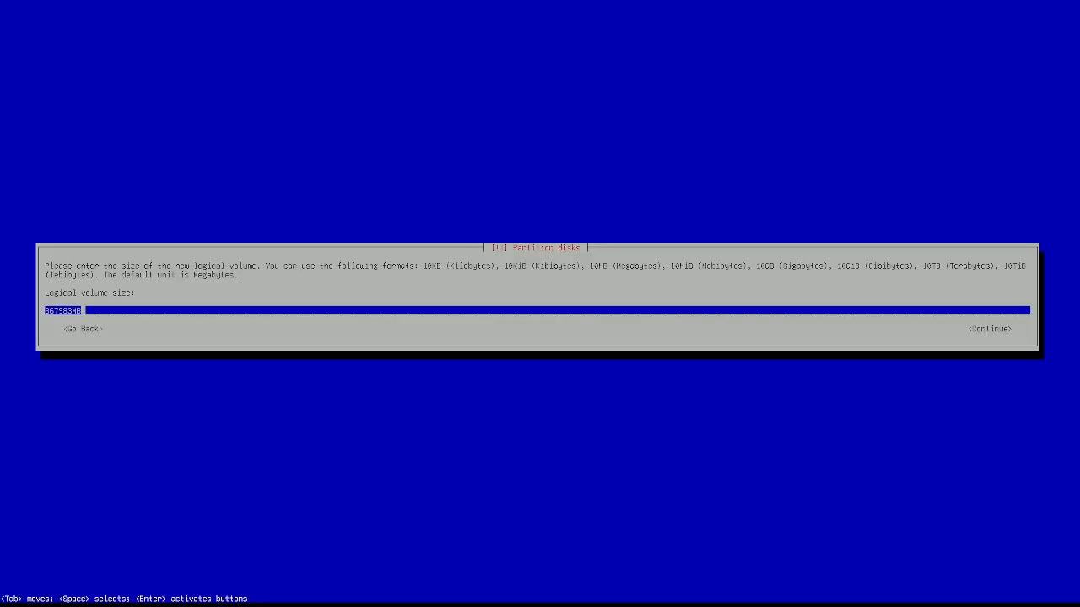
key("Return")
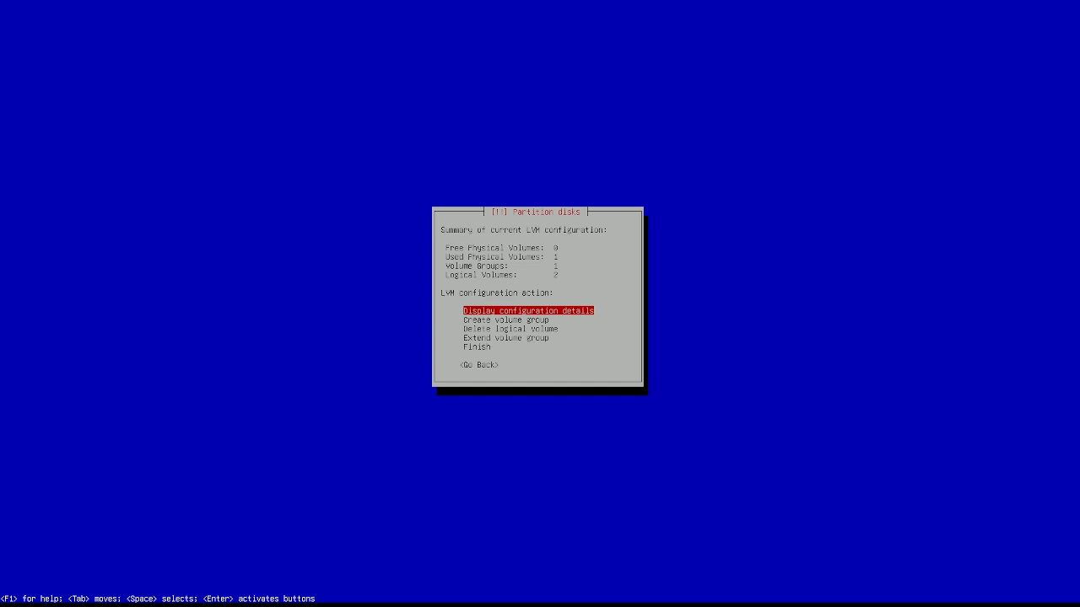
Step: Finish the LVM configuration and open the secret-swap volume's partition settings
key("Down")
key("Down")
key("Down")
key("Down")
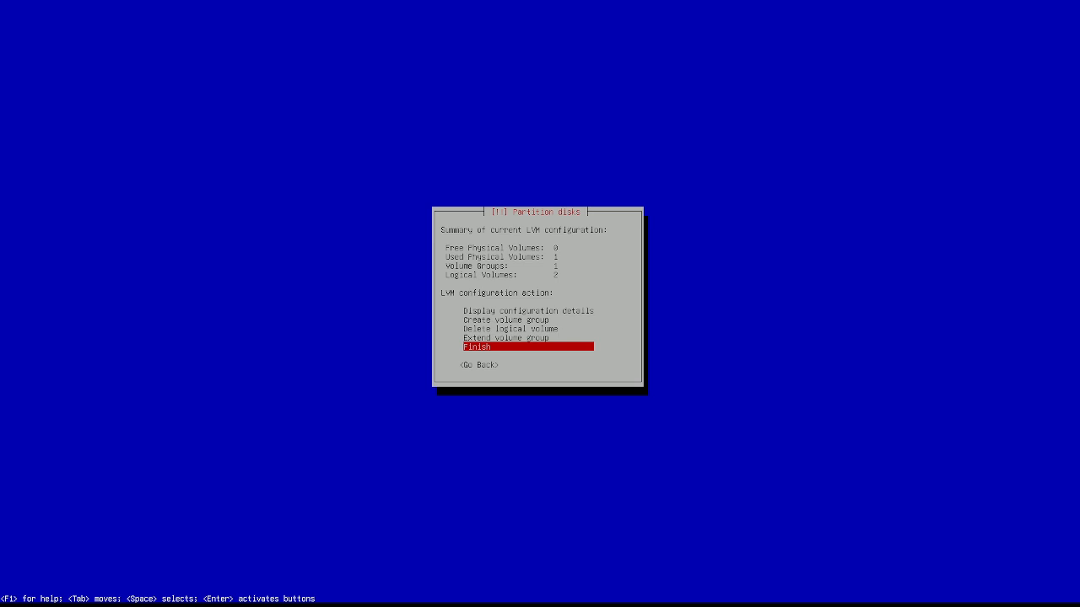
key("Return")
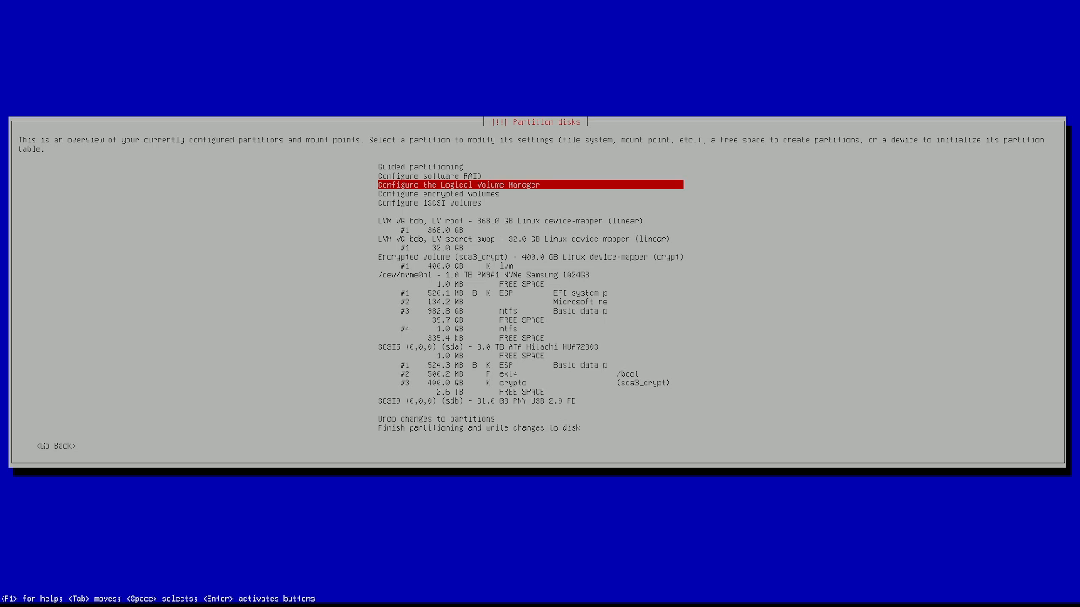
key("Down")
key("Down")
key("Down")
key("Down")
key("Down")
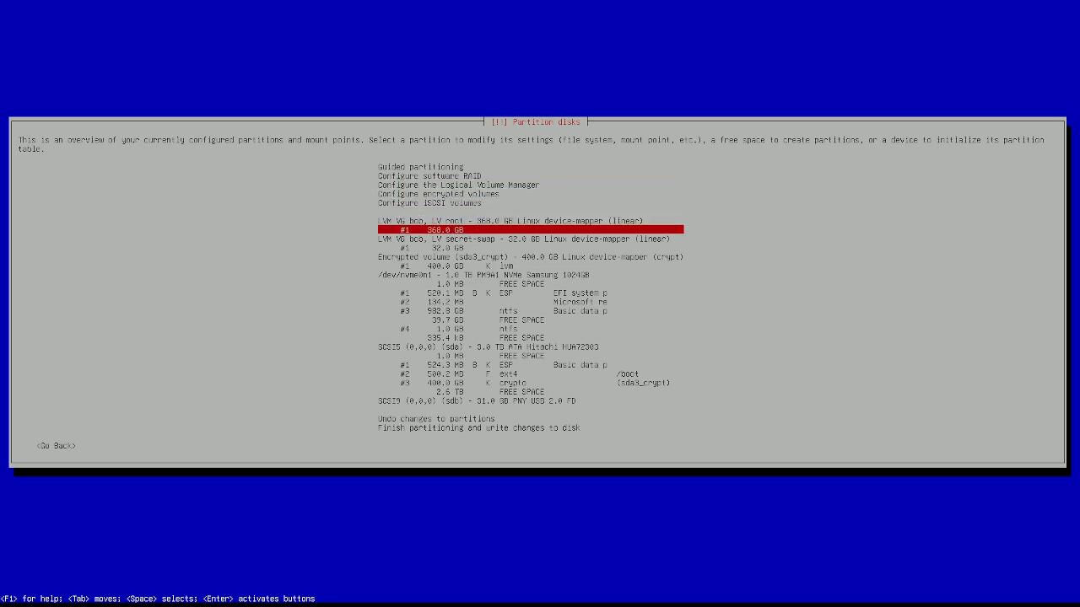
key("Down")
key("Down")
key("Return")
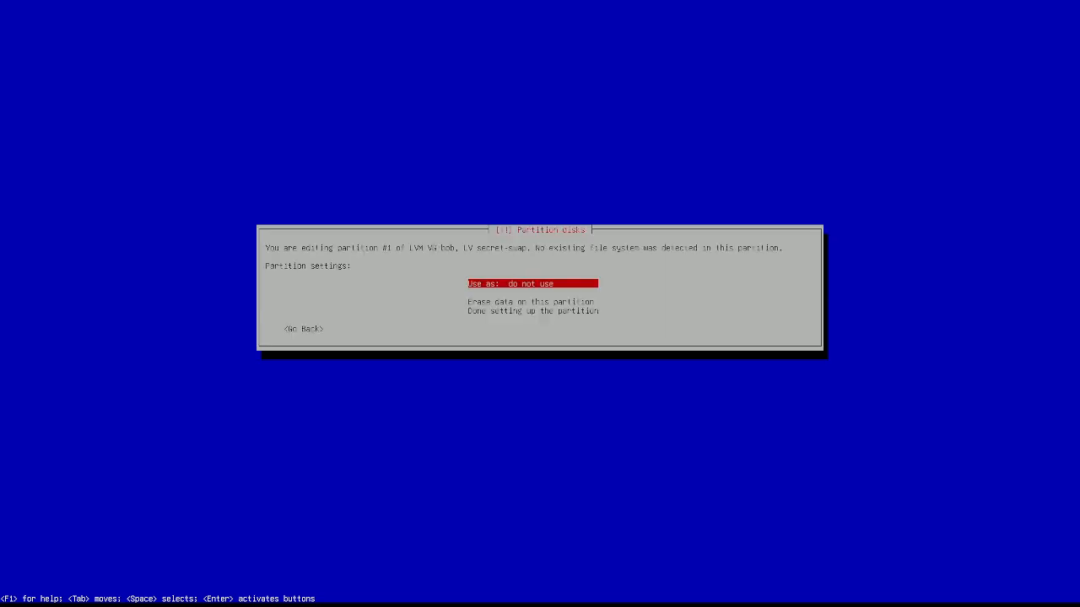
Step: Use the 32.0 GB secret-swap volume as swap area, then select the 368.0 GB root volume
key("Return")
key("Up")
key("Up")
key("Up")
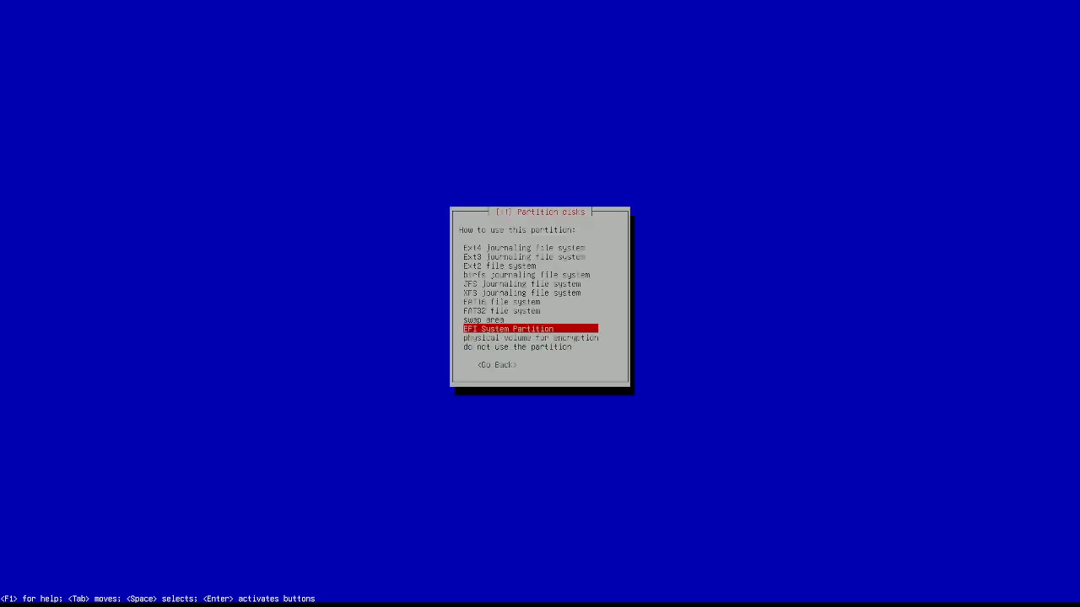
key("Return")
key("Down")
key("Down")
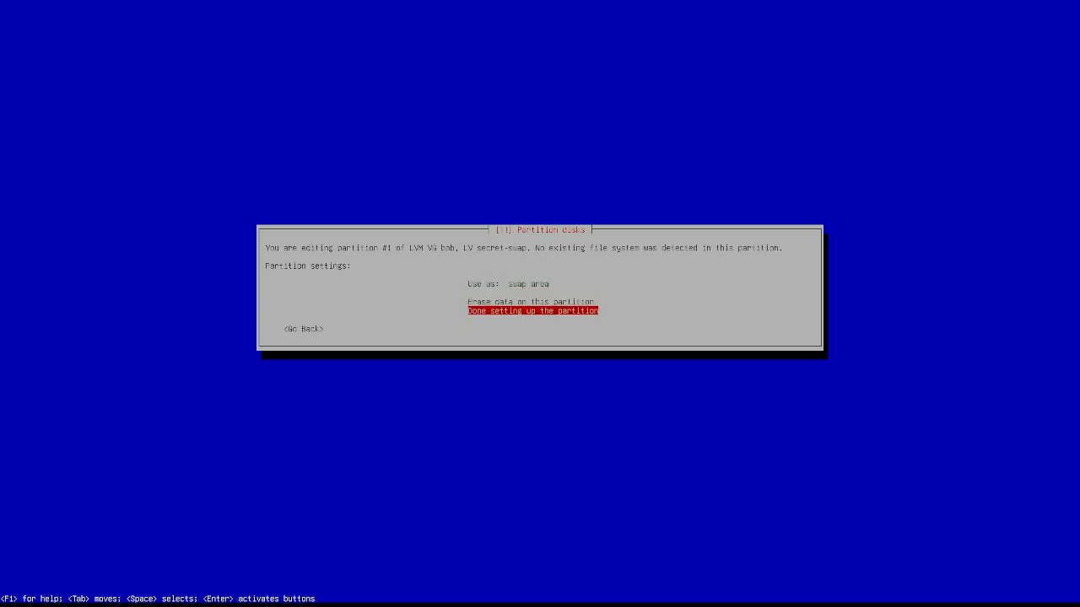
key("Return")
key("Up")
key("Up")
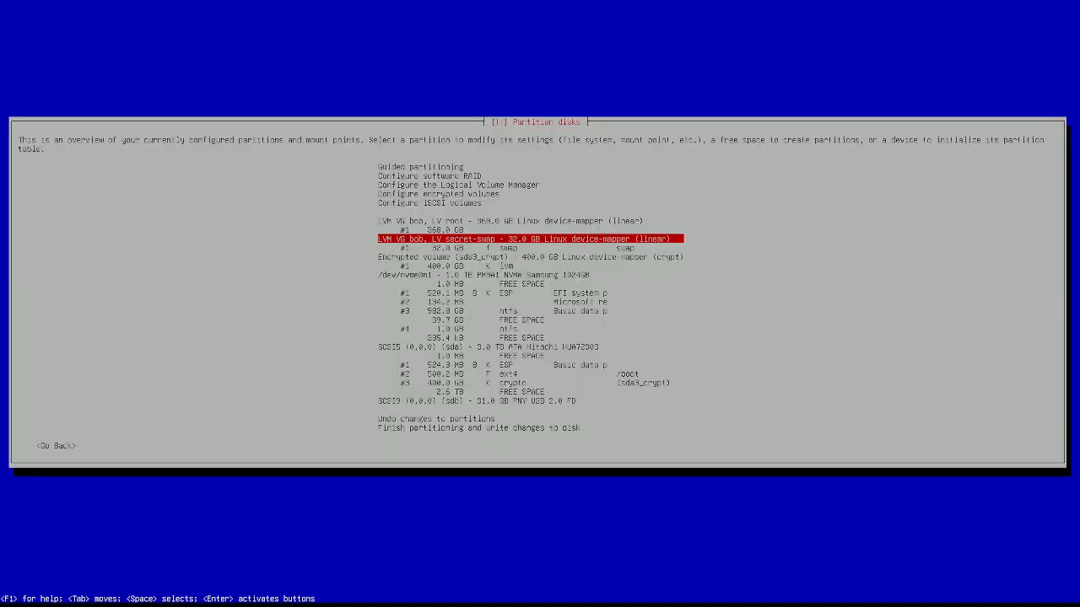
Step: Set the root logical volume to use the Ext4 journaling file system
key("Return")
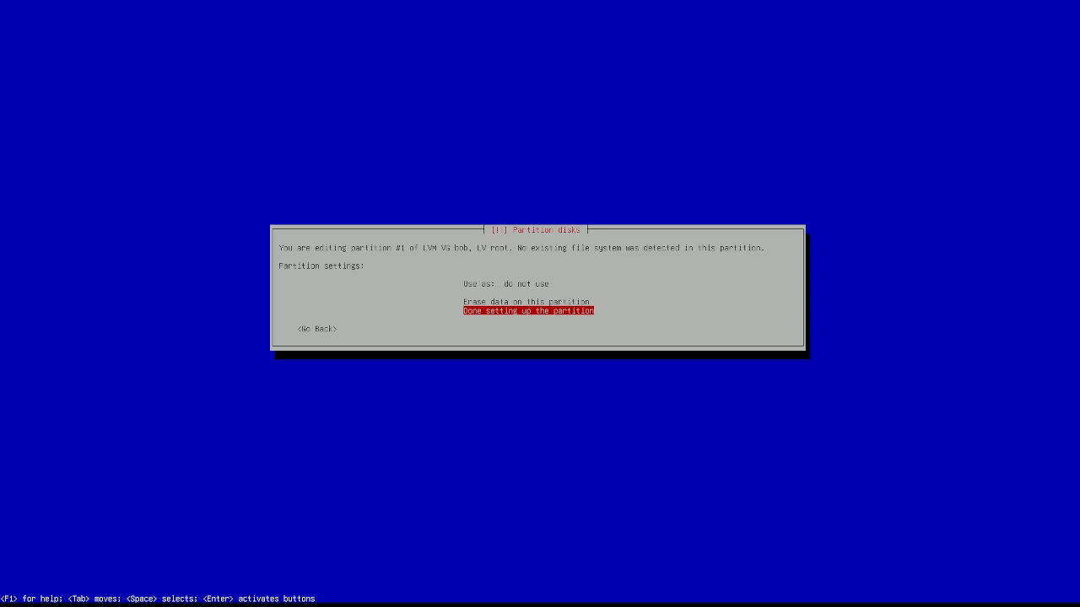
key("Up")
key("Up")
key("Return")
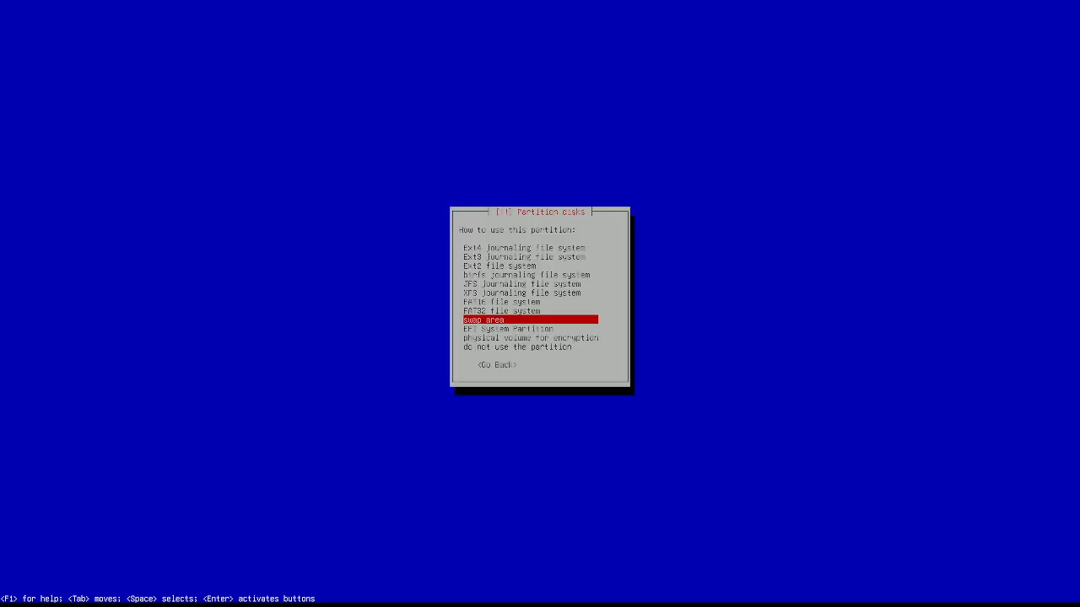
key("Up")
key("Up")
key("Up")
key("Up")
key("Up")
key("Up")
key("Up")
key("Up")
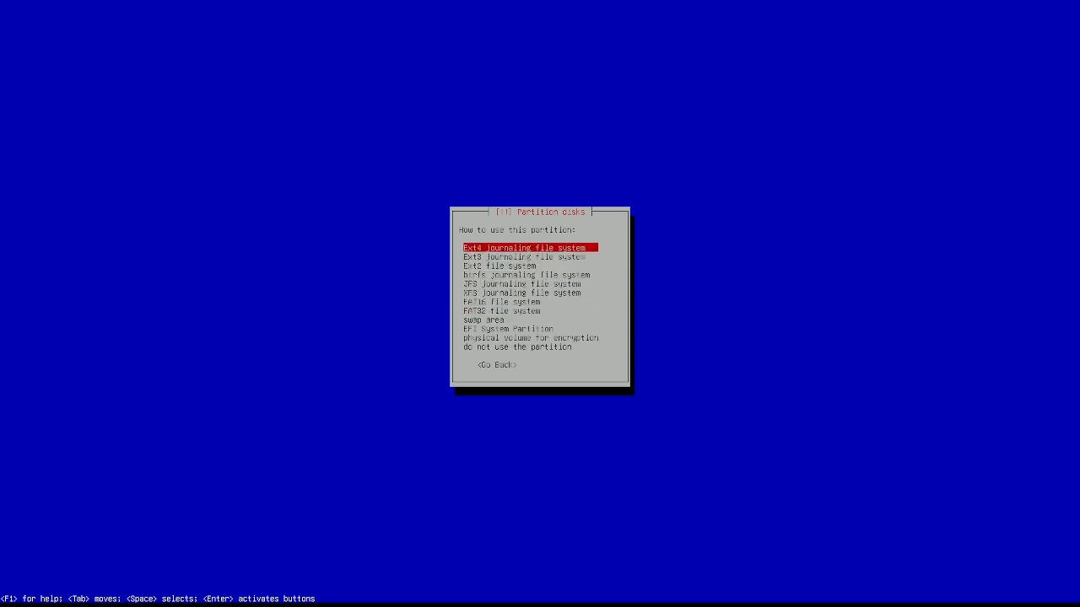
key("Down")
key("Down")
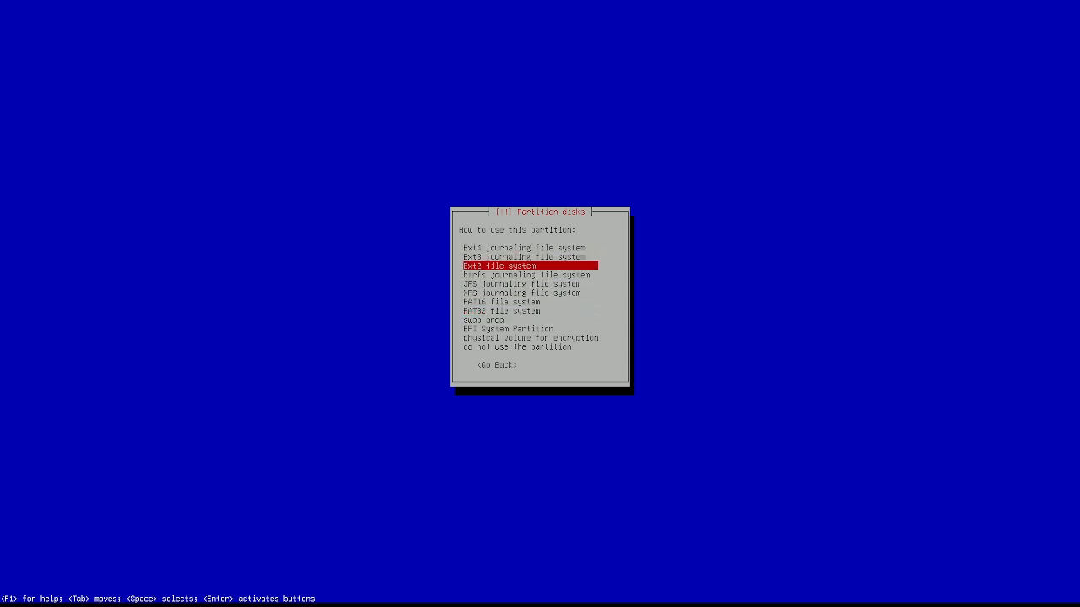
key("Up")
key("Up")
key("Return")
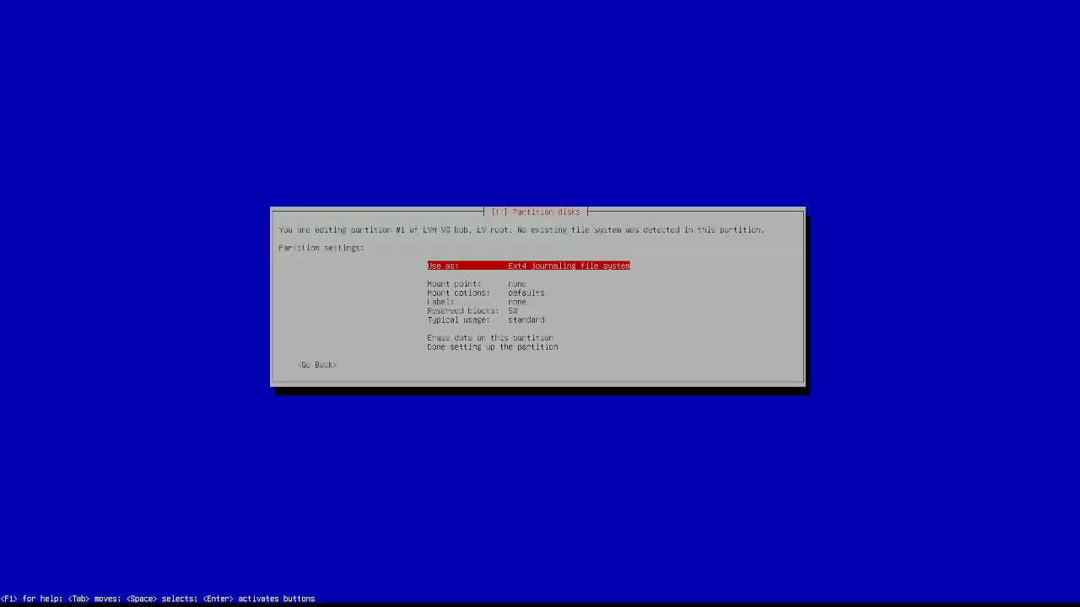
Step: Mount the root volume as '/ - the root file system' and finish its setup
key("Down")
key("Return")
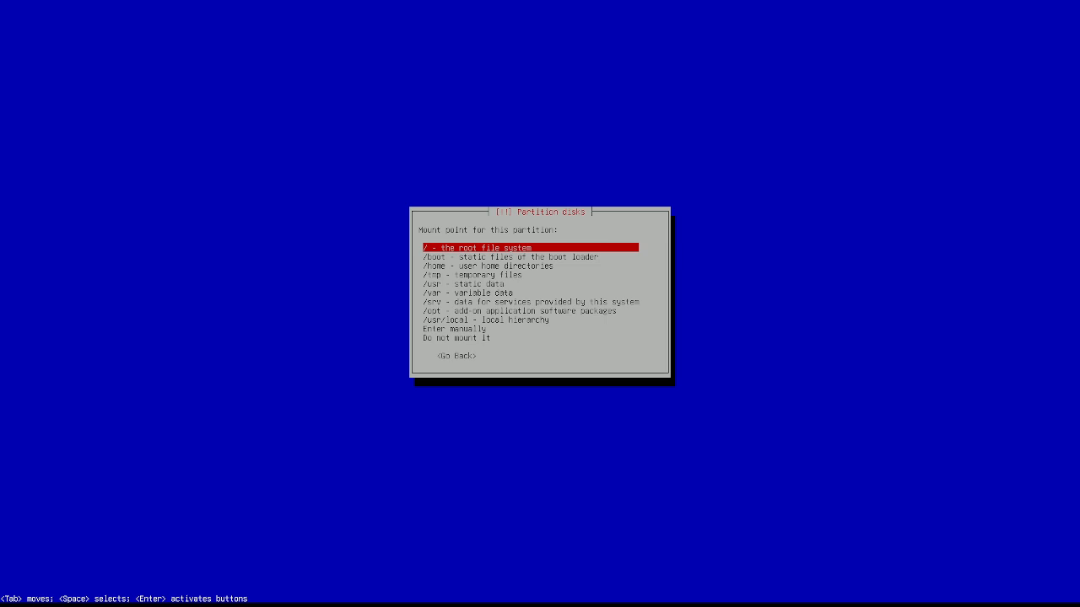
key("Down")
key("Up")
key("Return")
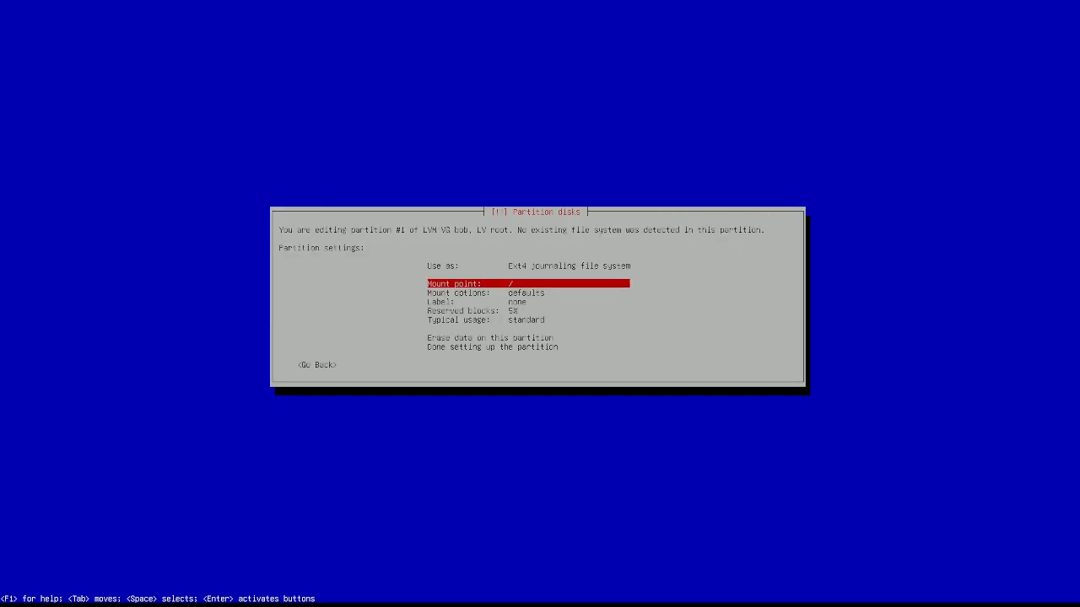
key("Down")
key("Down")
key("Down")
key("Down")
key("Down")
key("Down")
key("Return")
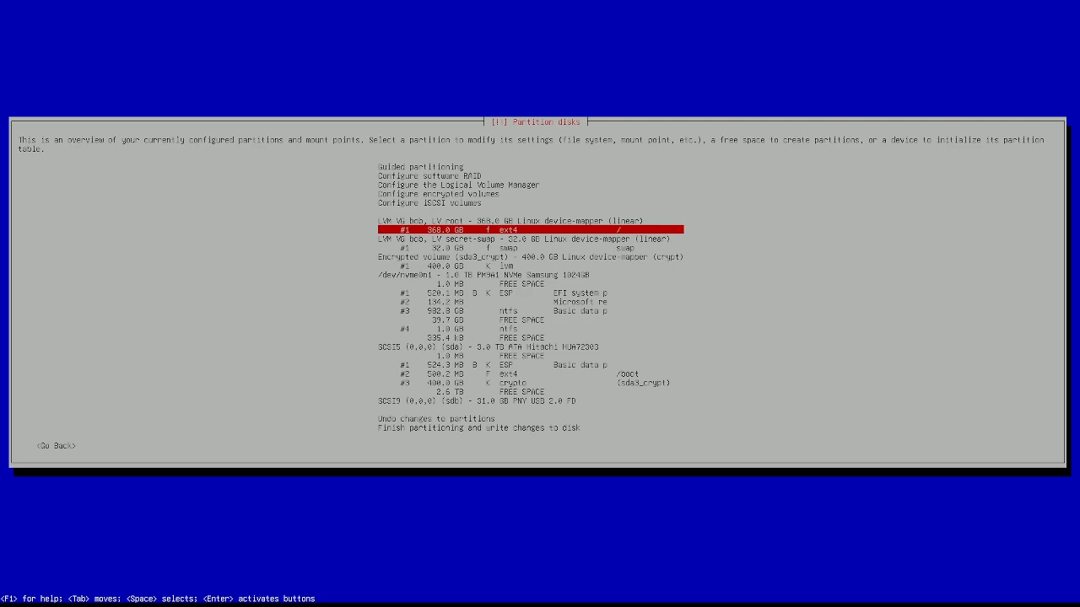
Step: Review the partition list: root, swap, sda3_crypt, /boot, sda3 crypto and 2.6 TB free space
key("Down")
key("Down")
key("Up")
key("Down")
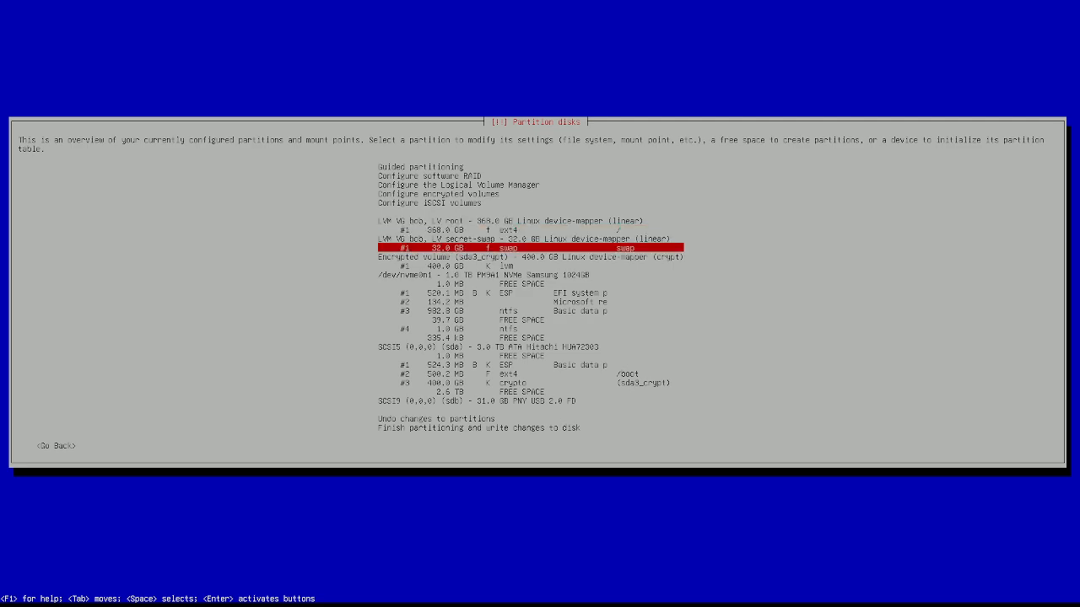
key("Down")
key("Down")
key("Up")
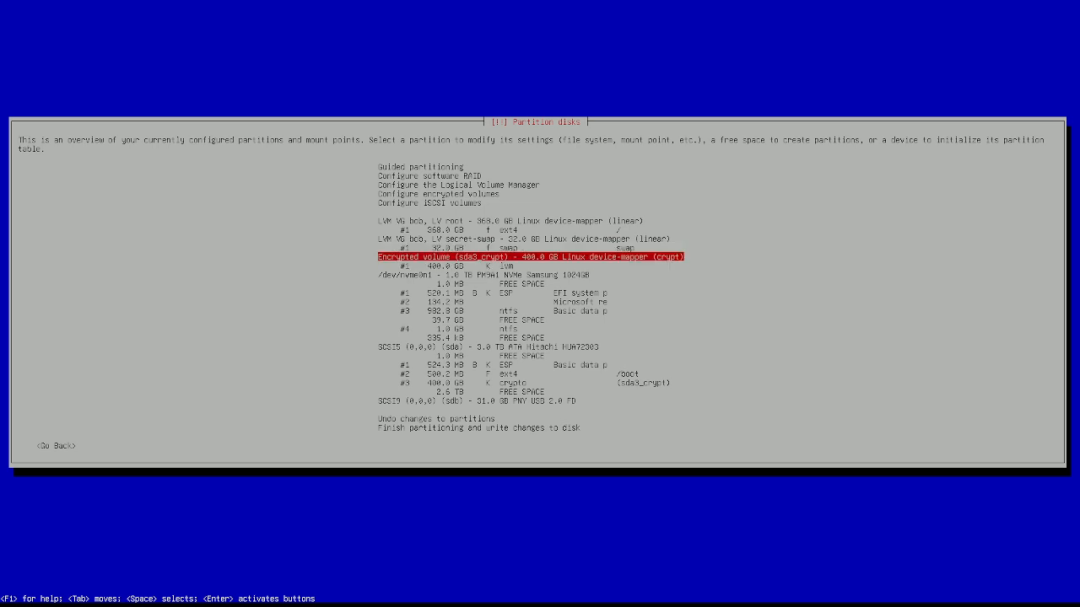
key("Up")
key("Up")
key("Up")
key("Up")
key("Down")
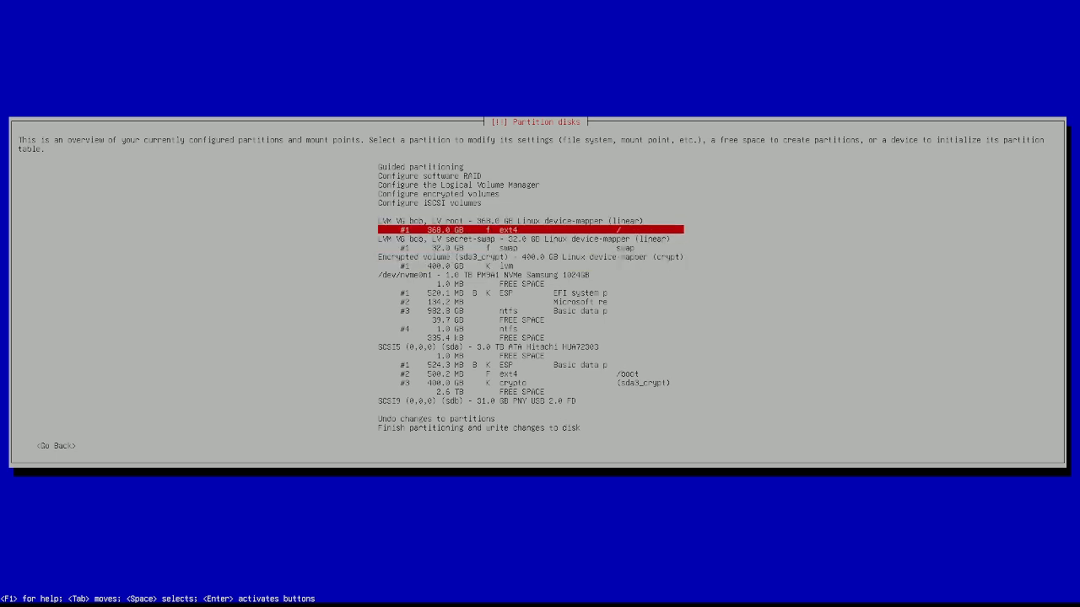
key("Down")
key("Down")
key("Down")
key("Down")
key("Down")
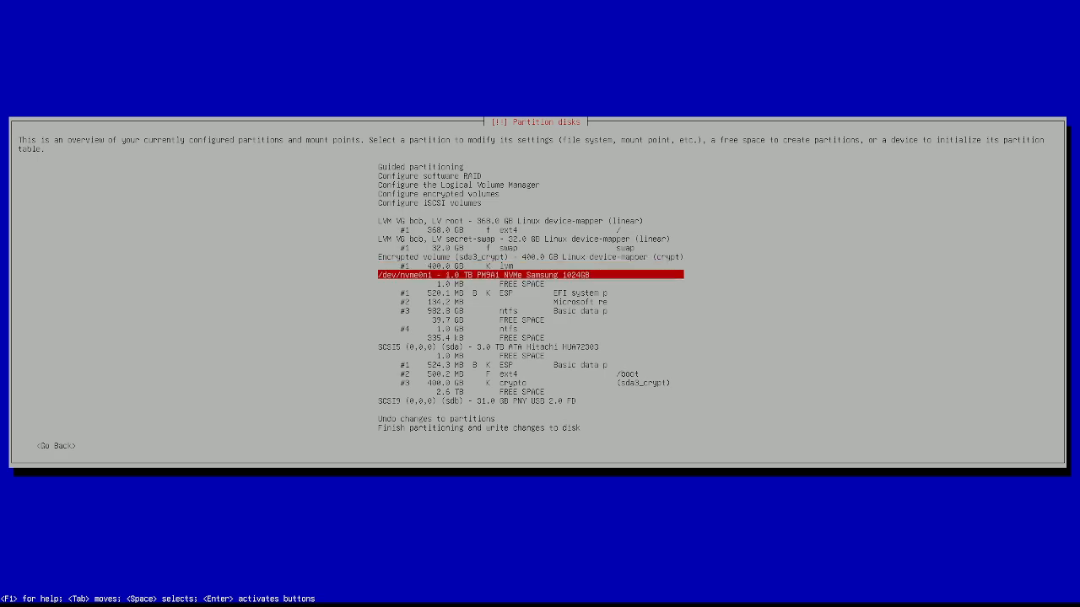
key("Up")
key("Up")
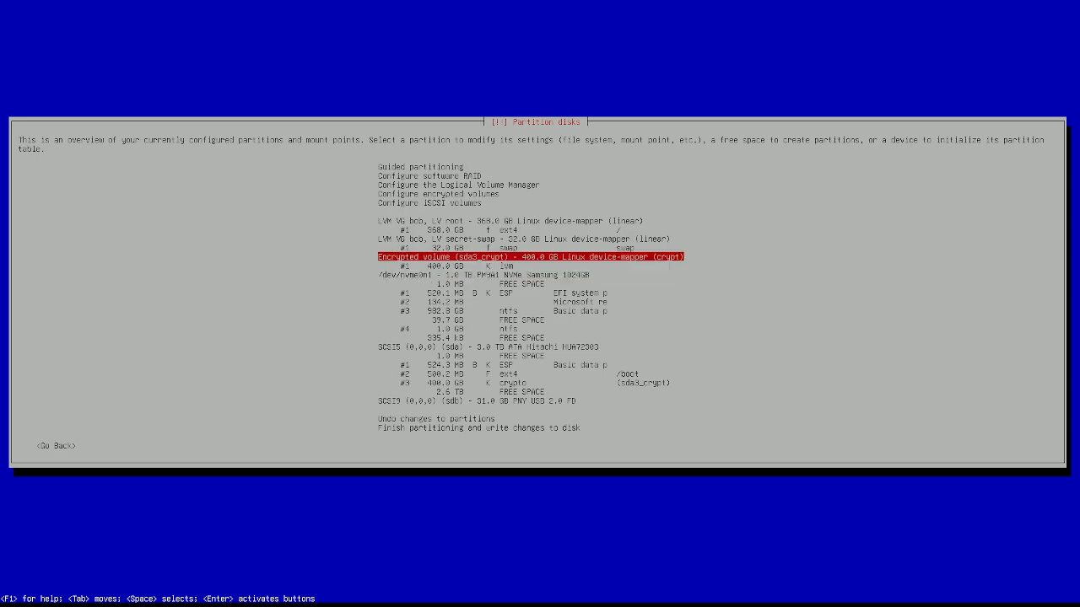
key("Down")
key("Down")
key("Down")
key("Down")
key("Down")
key("Down")
key("Down")
key("Down")
key("Down")
key("Down")
key("Down")
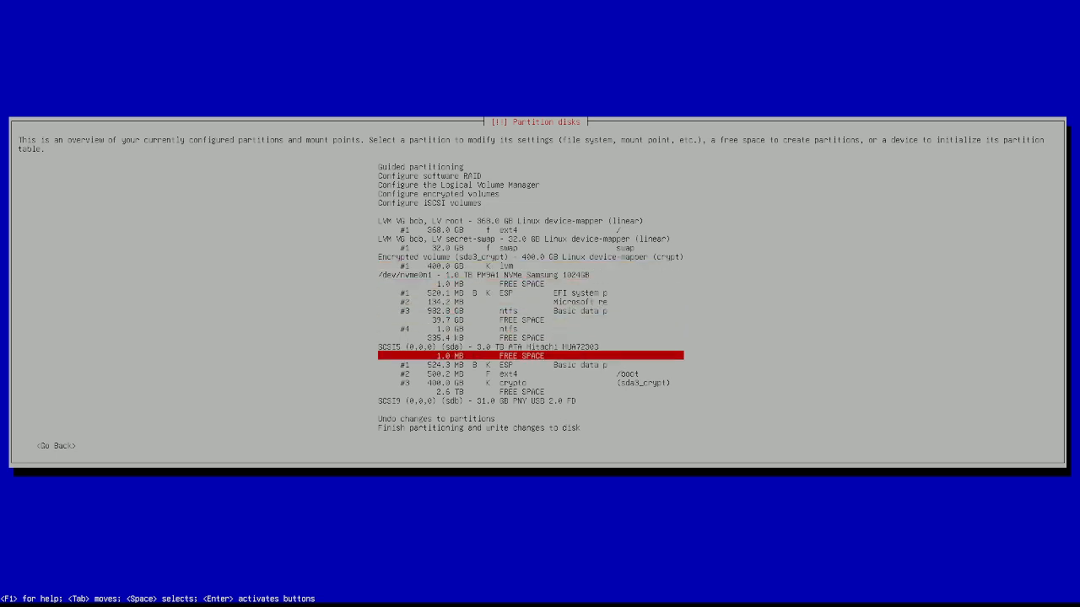
key("Down")
key("Down")
key("Down")
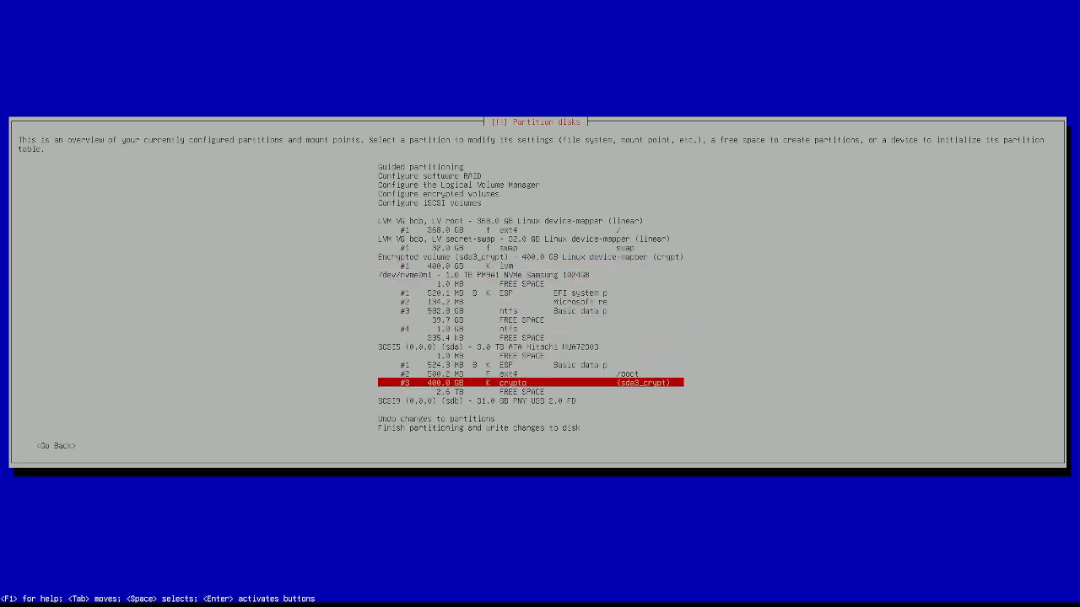
key("Up")
key("Down")
key("Up")
key("Up")
key("Up")
key("Up")
key("Up")
key("Up")
key("Up")
key("Up")
key("Up")
key("Up")
key("Up")
key("Up")
key("Up")
key("Up")
key("Down")
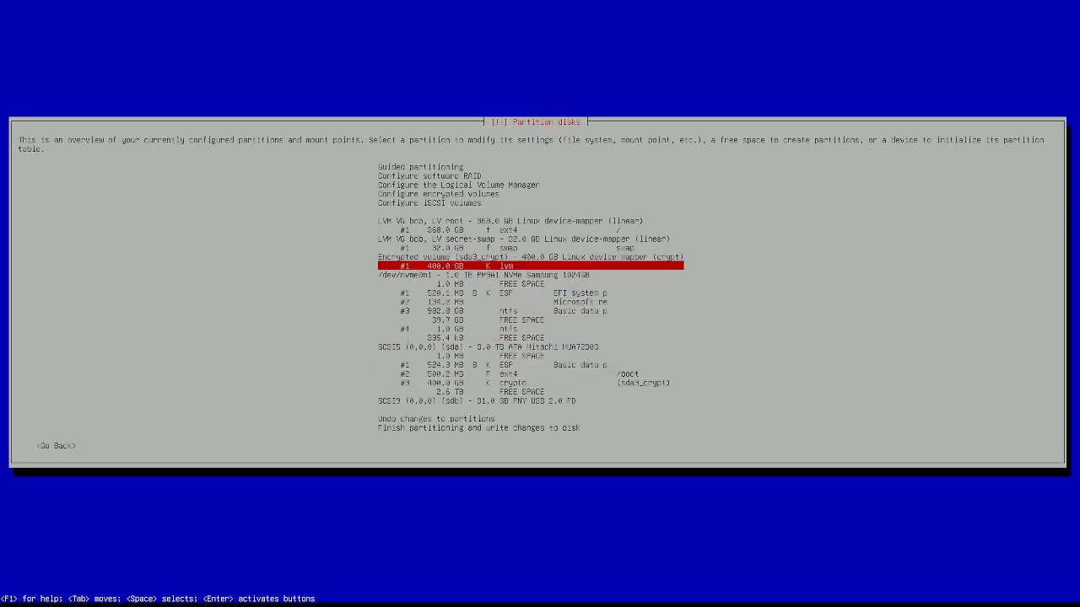
key("Down")
key("Up")
key("Down")
key("Down")
key("Down")
key("Down")
key("Down")
key("Down")
key("Down")
key("Down")
key("Down")
key("Down")
key("Down")
key("Down")
key("Down")
key("Down")
key("Down")
key("Up")
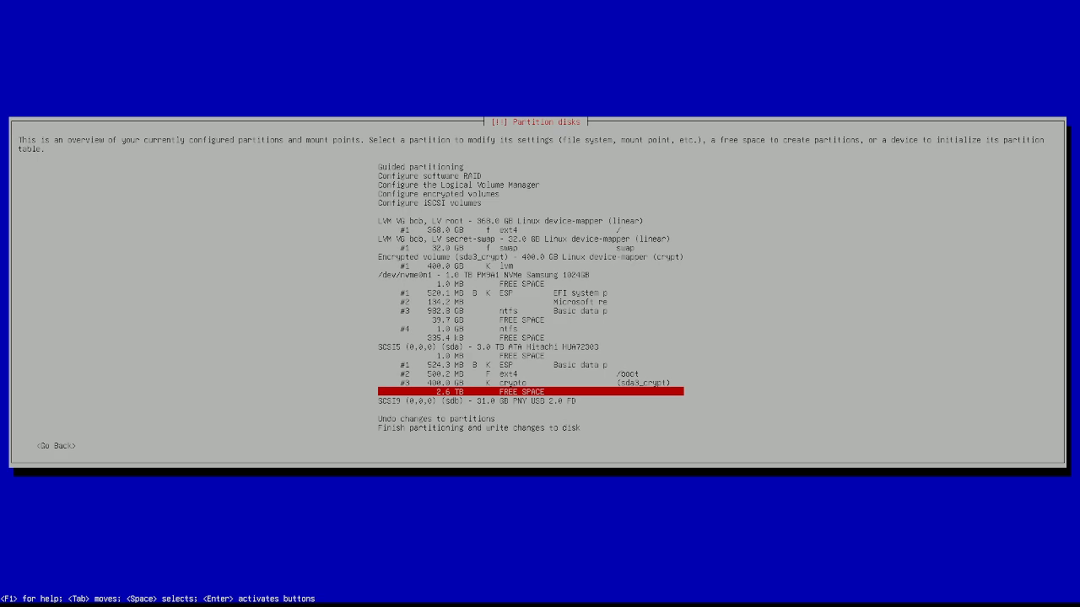
Step: Choose 'Finish partitioning and write changes to disk'
key("Down")
key("Down")
key("Down")
key("Down")
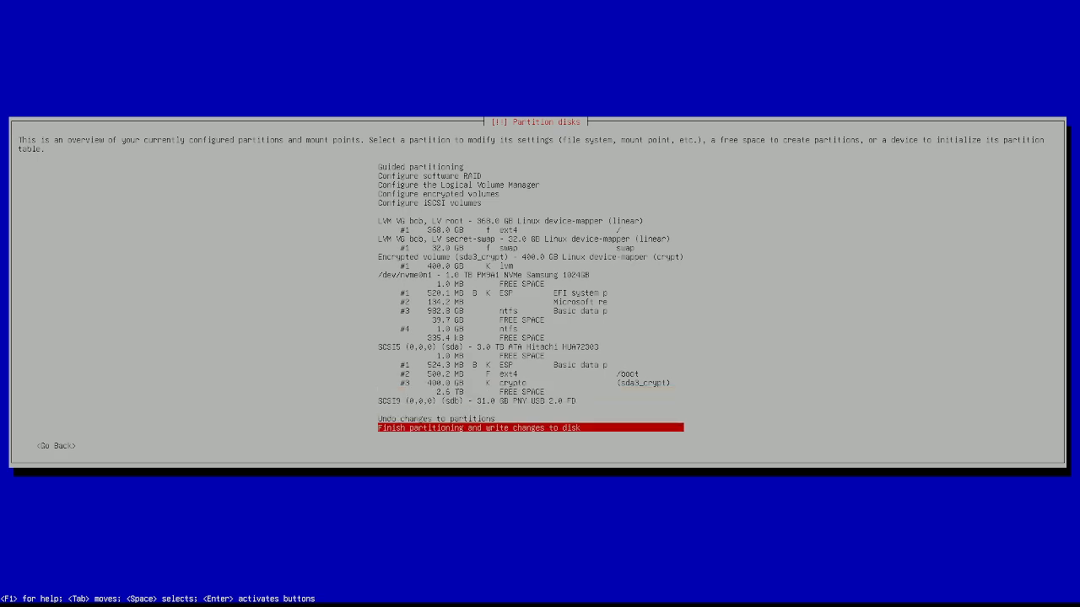
key("Up")
key("Up")
key("Up")
key("Up")
key("Up")
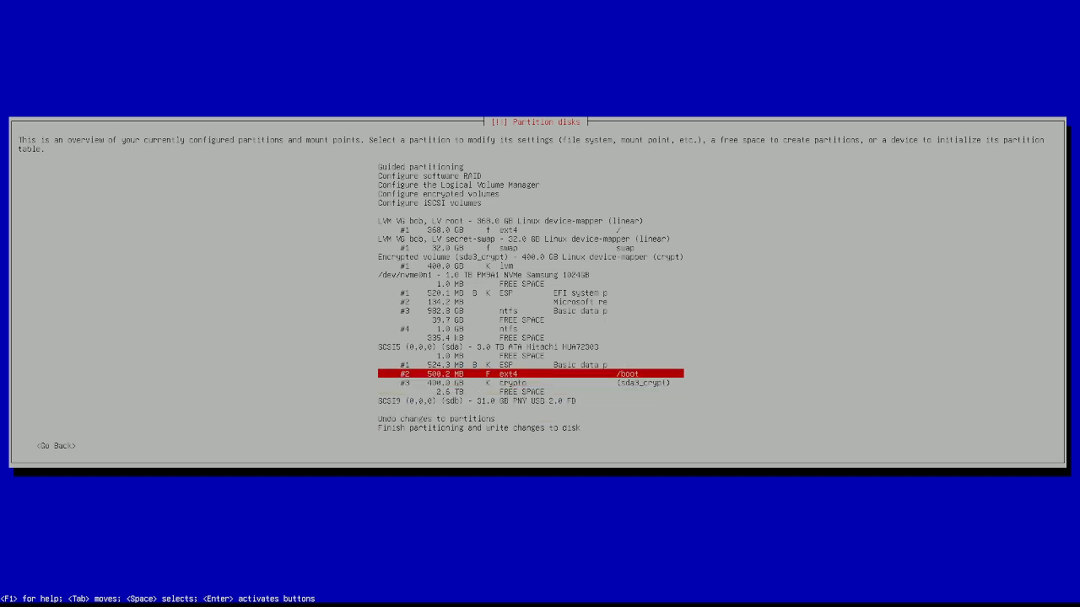
key("Down")
key("Down")
key("Down")
key("Down")
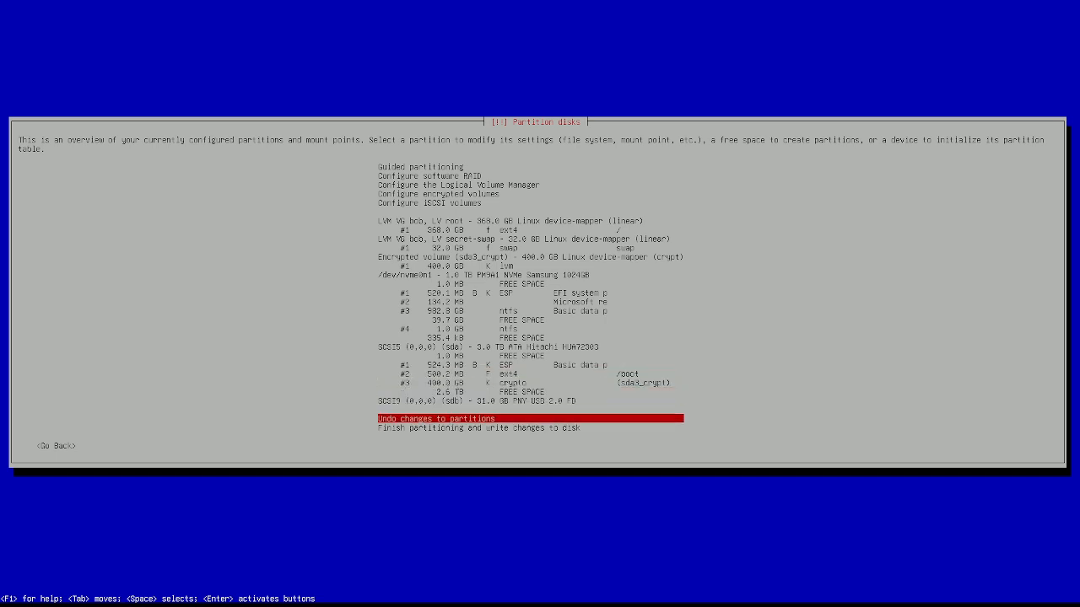
key("Down")
key("Return")
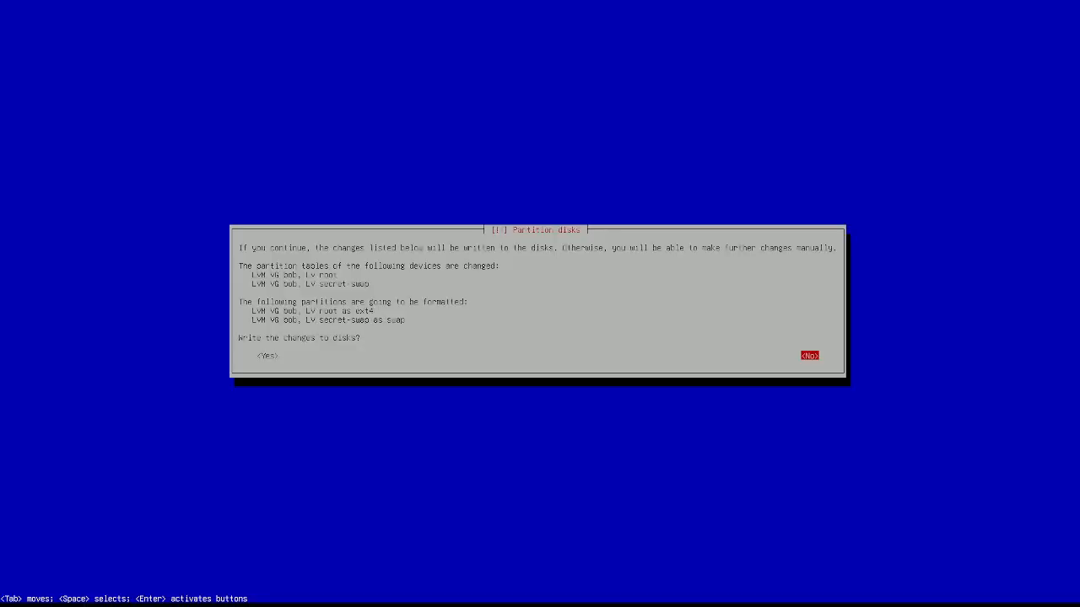
Step: Answer Yes to write the changes, formatting root as ext4 and secret-swap as swap
key("Tab")
key("Return")
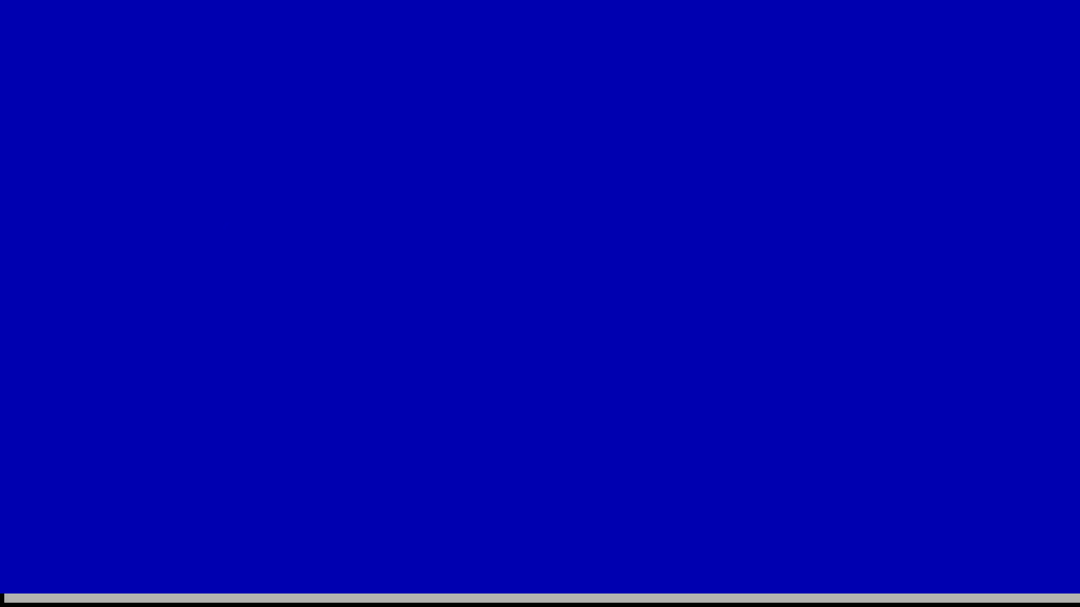